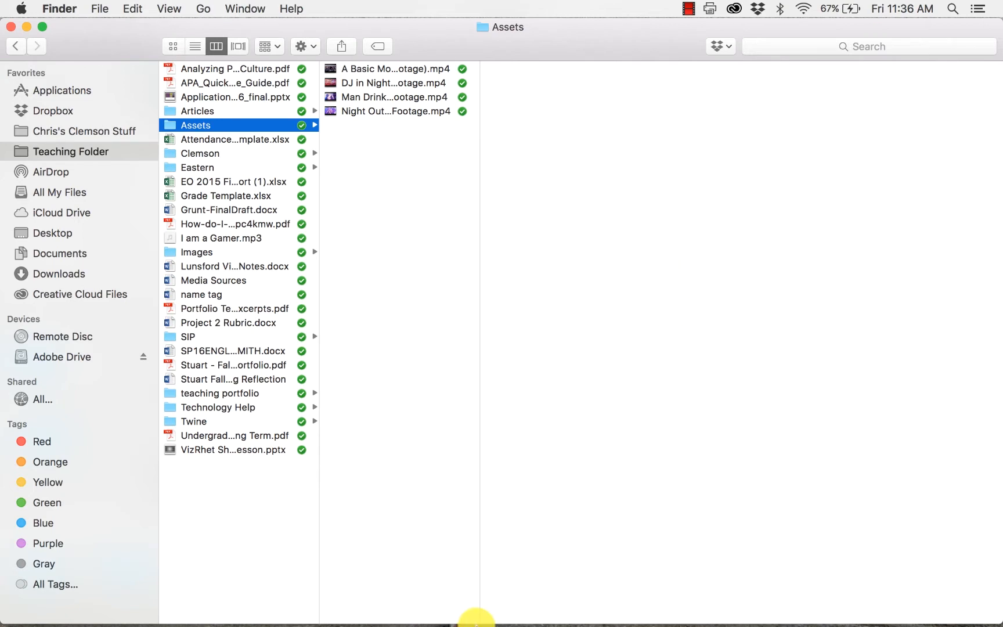
Step: Switch to Premiere Pro and create a new project named Tutorial in the Tutorial folder, overwriting the existing project
{"action": "left_click", "coordinate": [526, 610]}
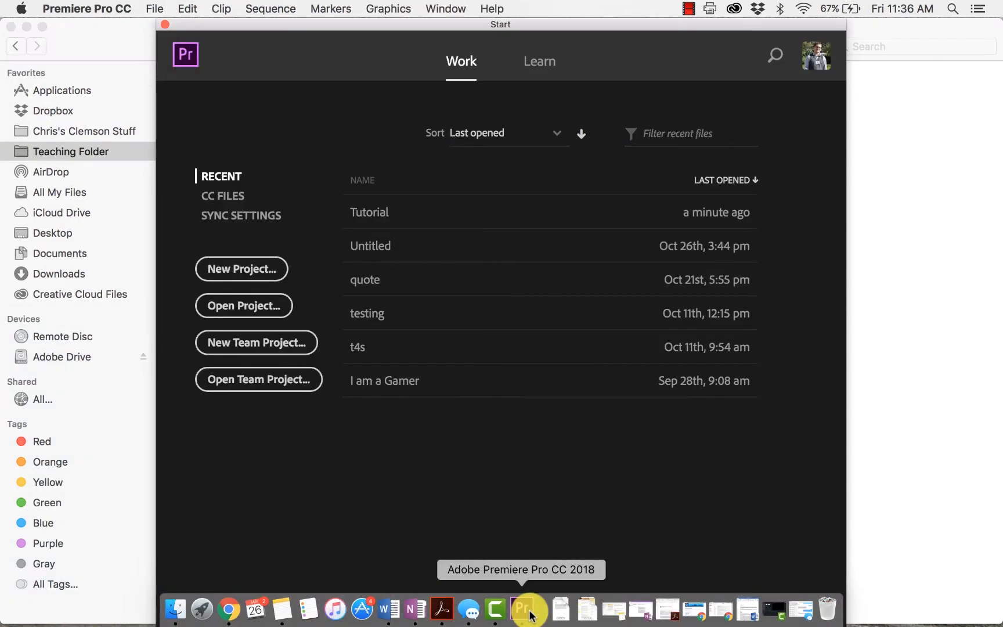
{"action": "left_click", "coordinate": [259, 271]}
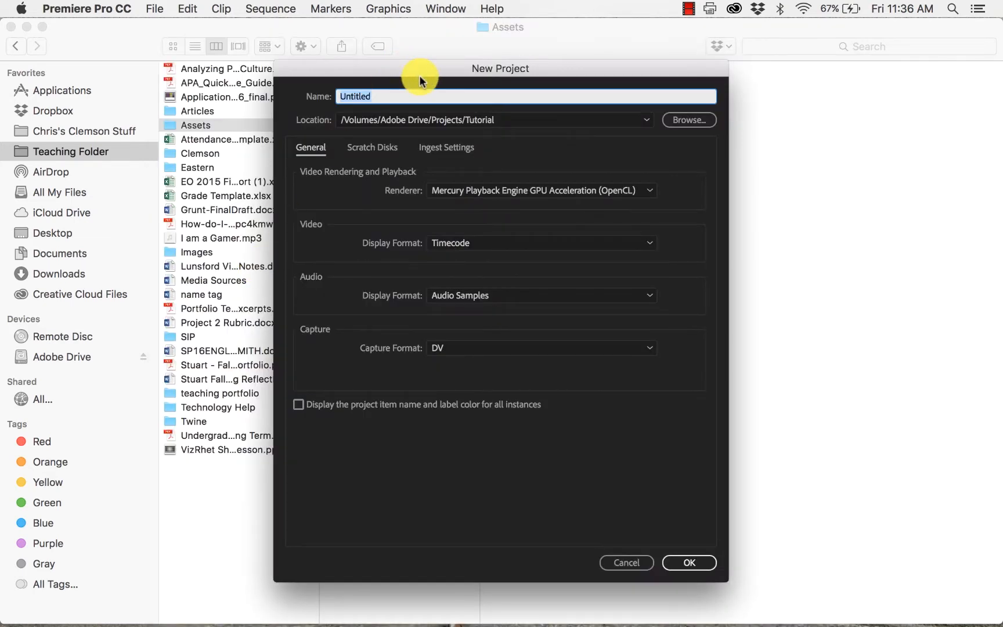
{"action": "type", "text": "Tutorial"}
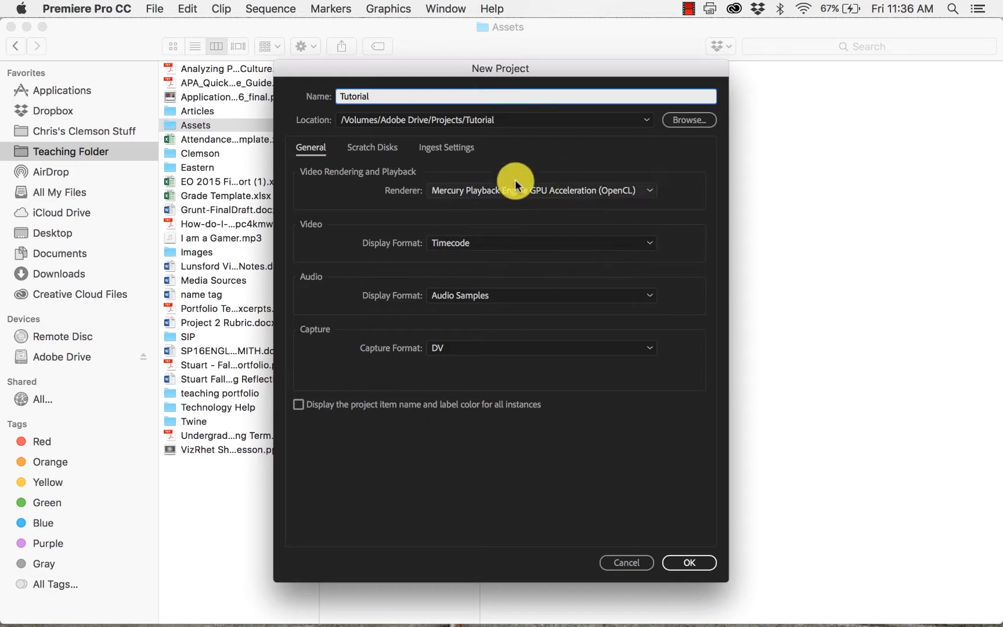
{"action": "left_click", "coordinate": [691, 563]}
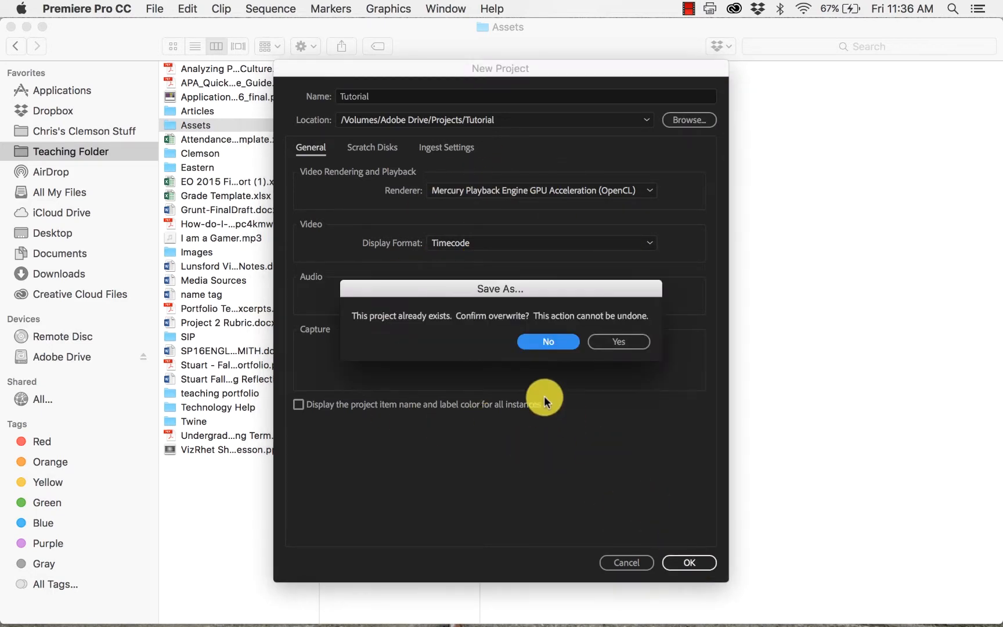
{"action": "left_click", "coordinate": [615, 341]}
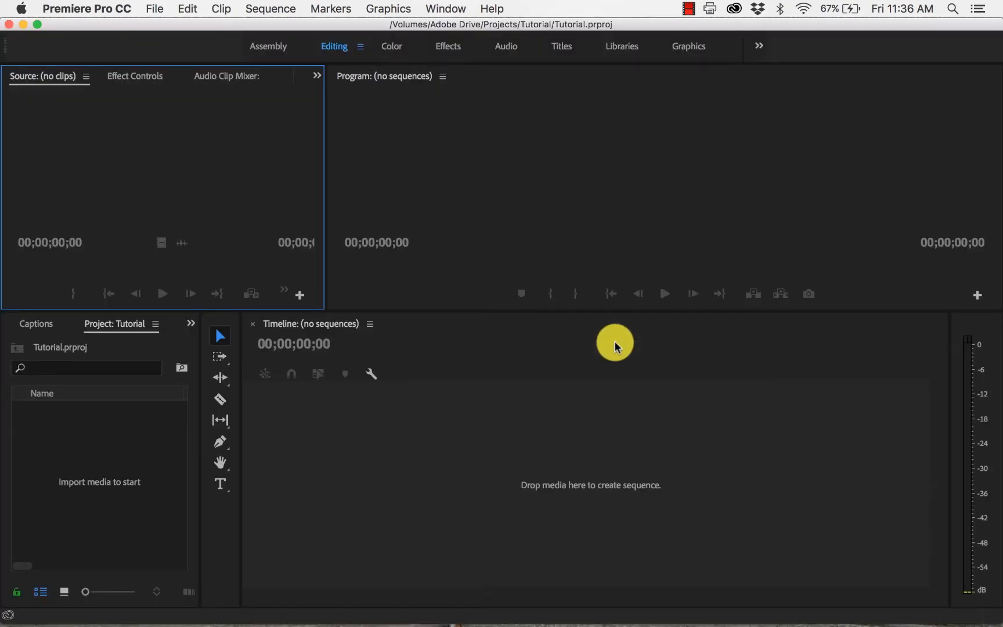
{"action": "left_click", "coordinate": [615, 342]}
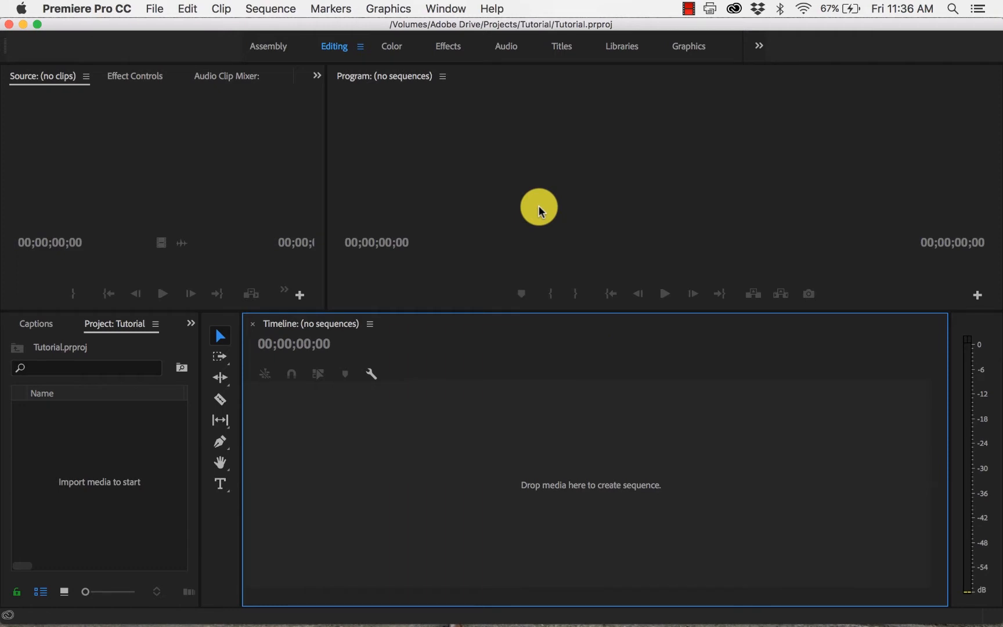
{"action": "left_click", "coordinate": [278, 47]}
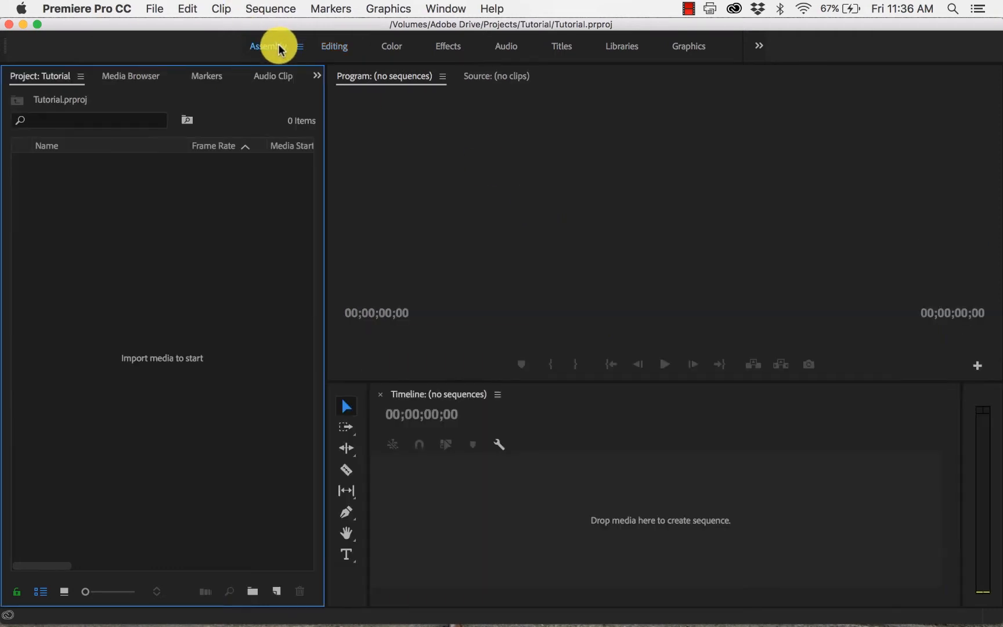
{"action": "left_click", "coordinate": [342, 48]}
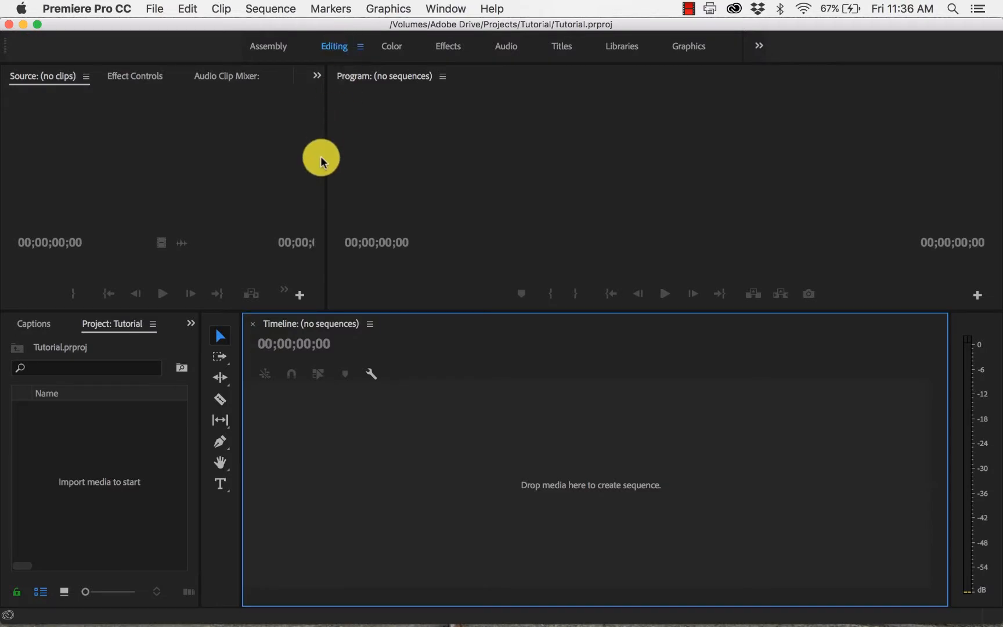
{"action": "left_click", "coordinate": [192, 324]}
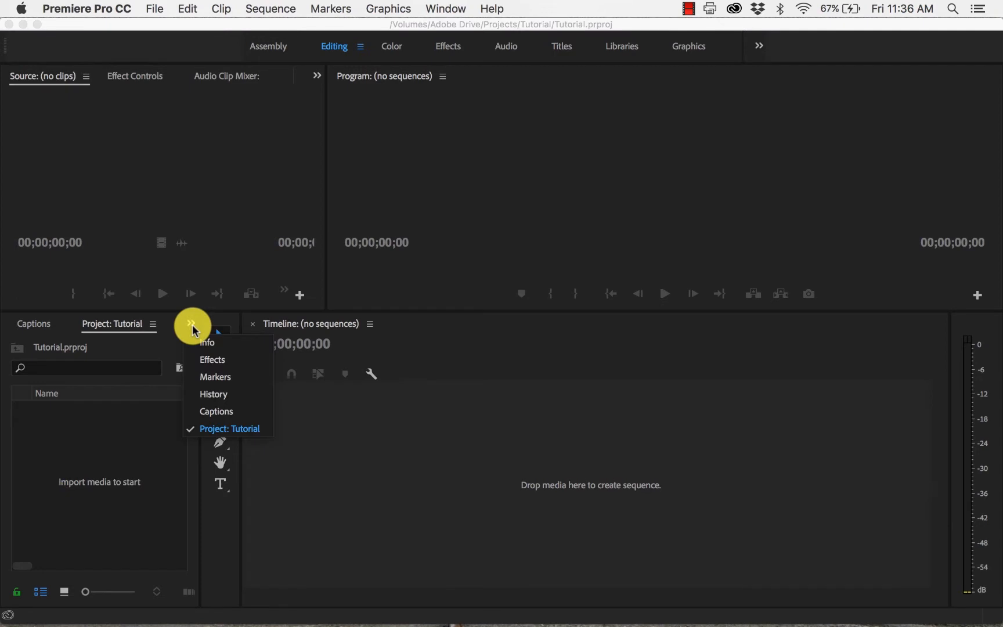
{"action": "left_click", "coordinate": [123, 448]}
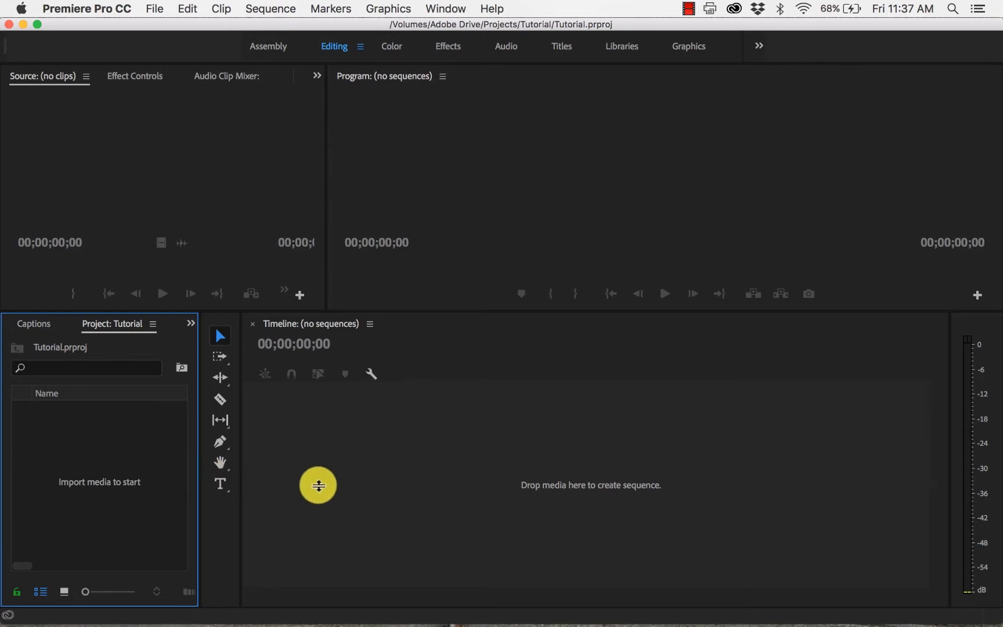
Step: Create a sequence from A Basic Montage of LA (Stock Footage).mp4 in Finder's Assets folder and preview its opening seconds
{"action": "key", "text": "ctrl+Up"}
{"action": "left_click", "coordinate": [323, 395]}
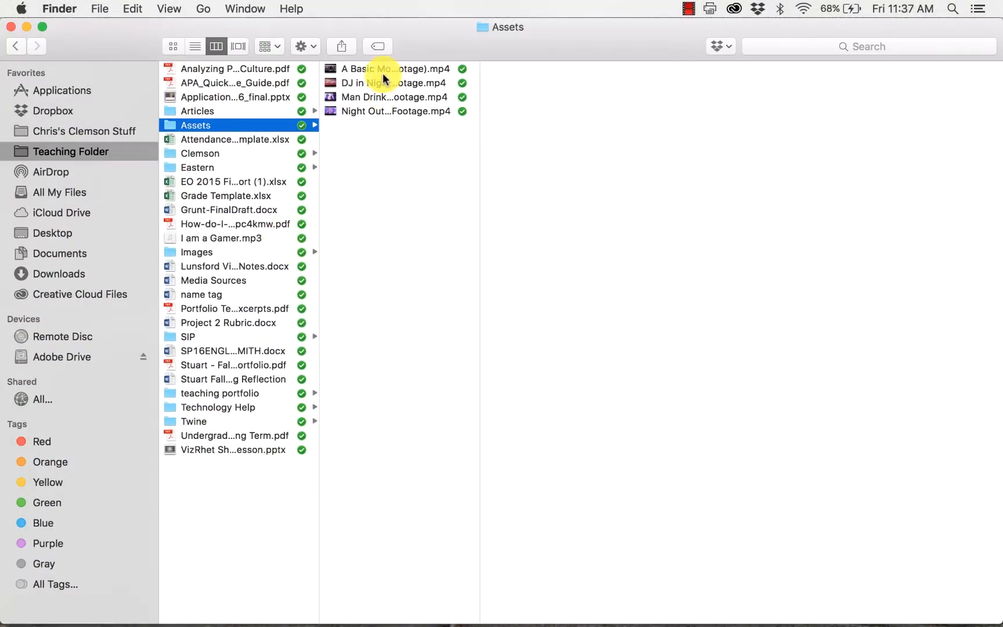
{"action": "left_click", "coordinate": [377, 69]}
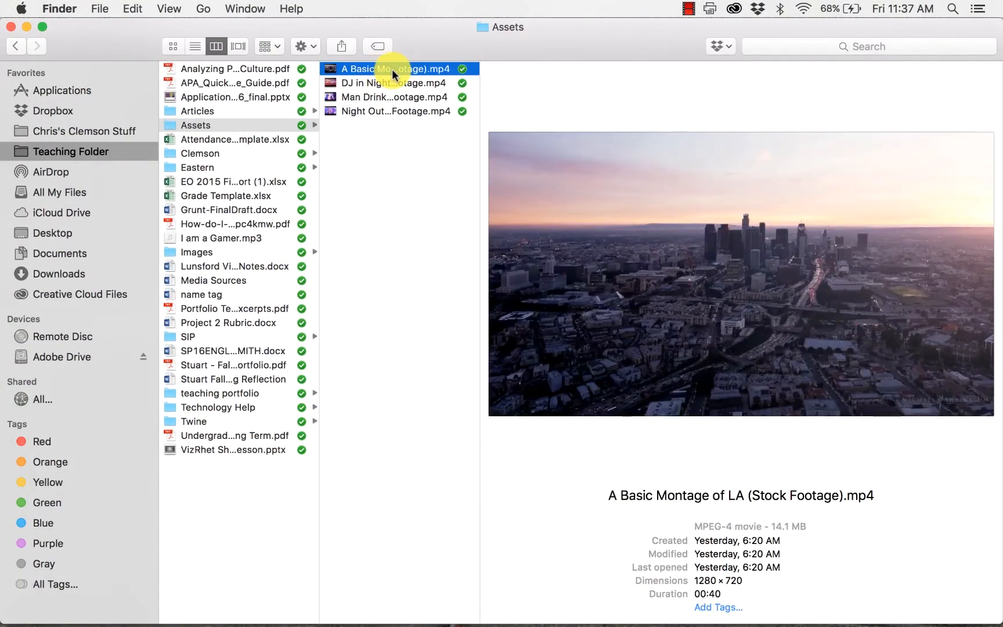
{"action": "mouse_move", "coordinate": [998, 623]}
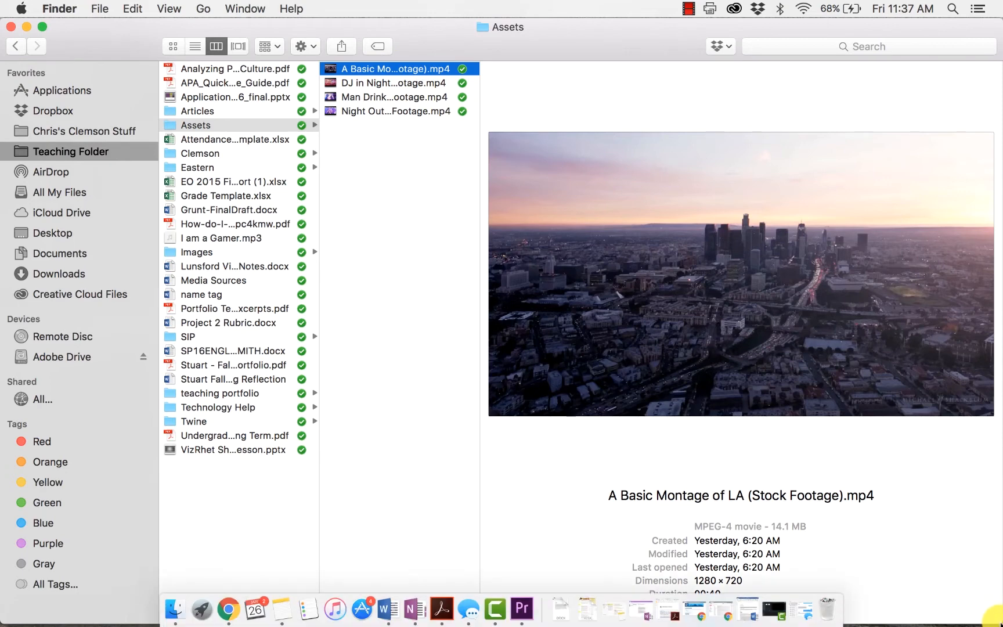
{"action": "left_click_drag", "start_coordinate": [994, 615], "coordinate": [822, 524]}
{"action": "left_click_drag", "start_coordinate": [390, 72], "coordinate": [552, 544]}
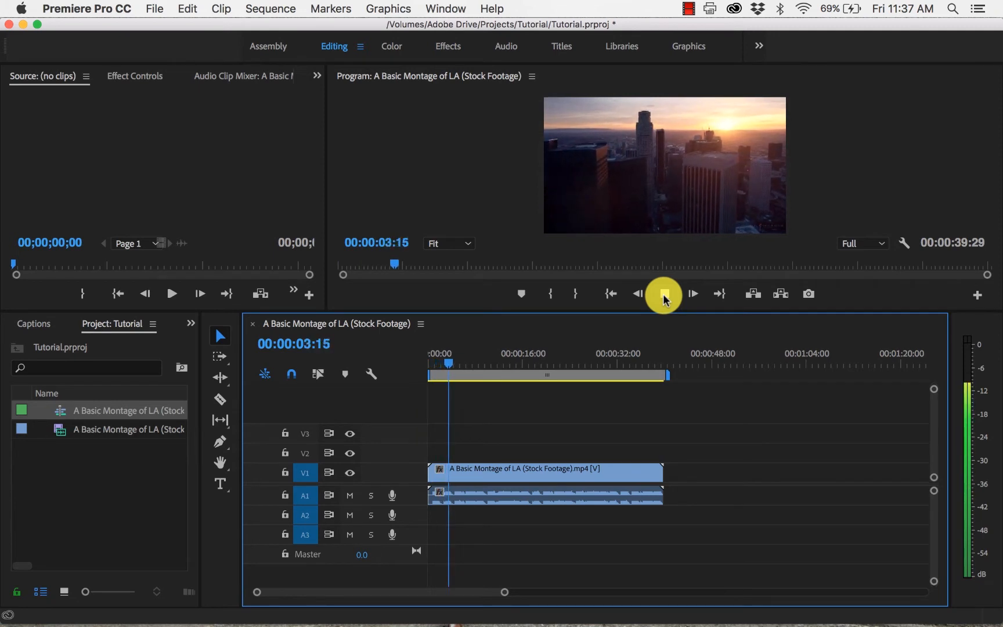
{"action": "left_click", "coordinate": [665, 295]}
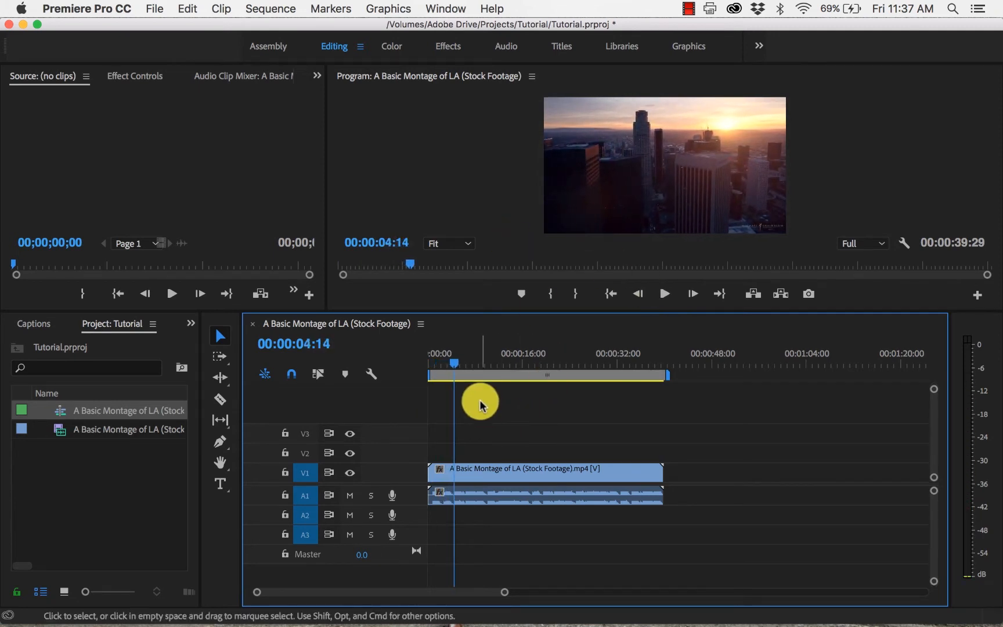
{"action": "left_click_drag", "start_coordinate": [455, 363], "coordinate": [410, 366]}
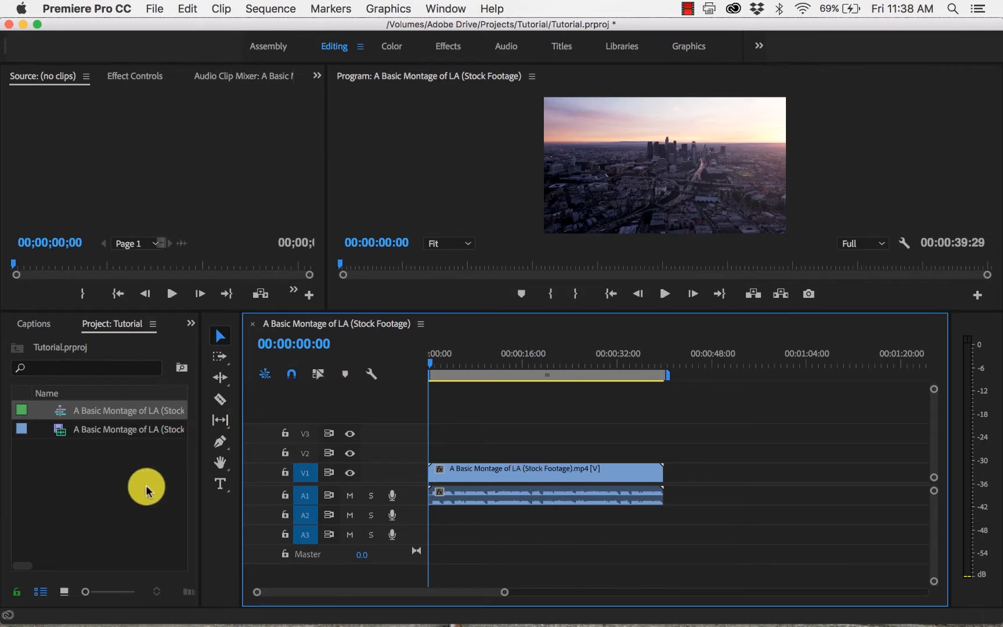
Step: Import the DJ in Nightclub 01, Man Drink drinking from Bottle 01 and Night Out 01 clips from Teaching Folder's Assets folder
{"action": "left_click", "coordinate": [154, 9]}
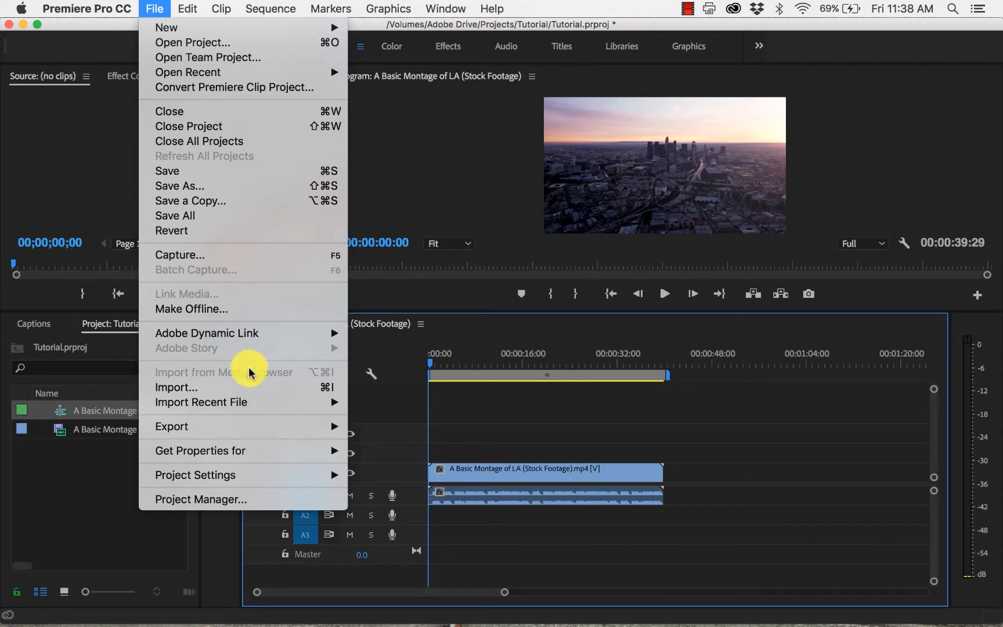
{"action": "left_click", "coordinate": [240, 387]}
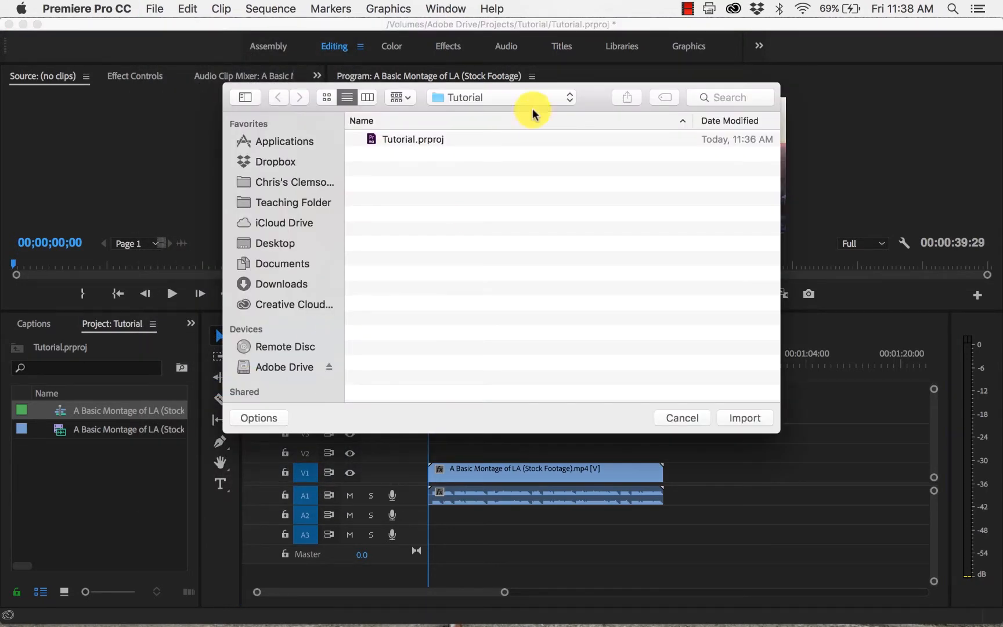
{"action": "left_click", "coordinate": [313, 200]}
{"action": "left_click", "coordinate": [424, 203]}
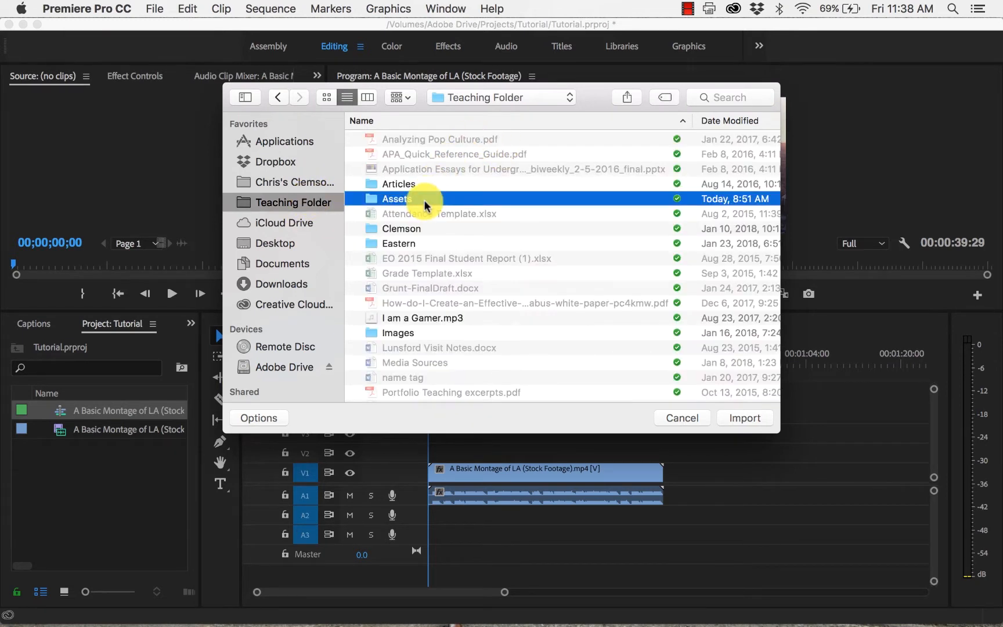
{"action": "double_click", "coordinate": [424, 203]}
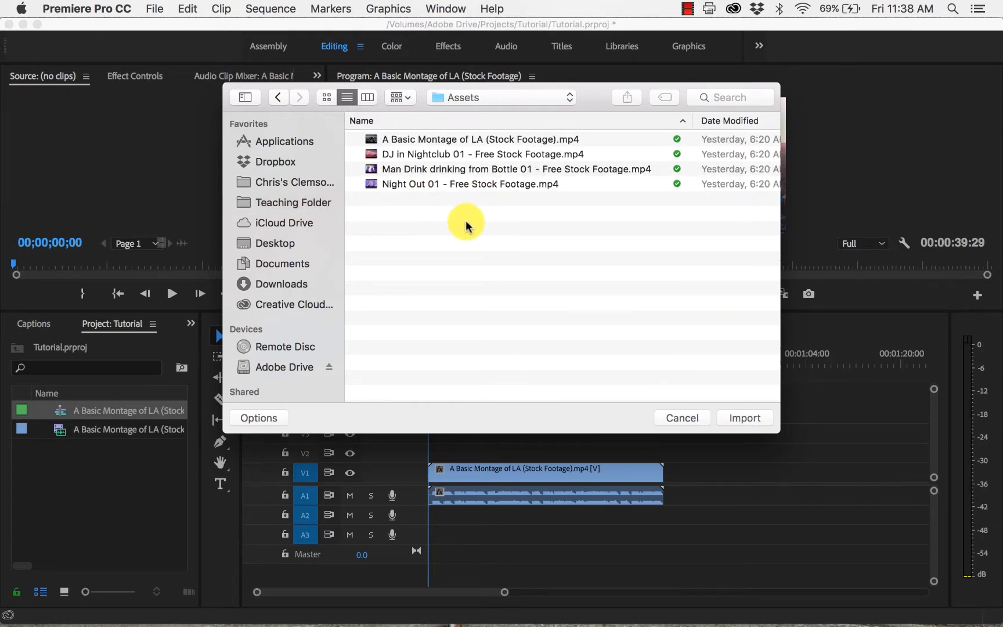
{"action": "left_click_drag", "start_coordinate": [467, 226], "coordinate": [442, 156]}
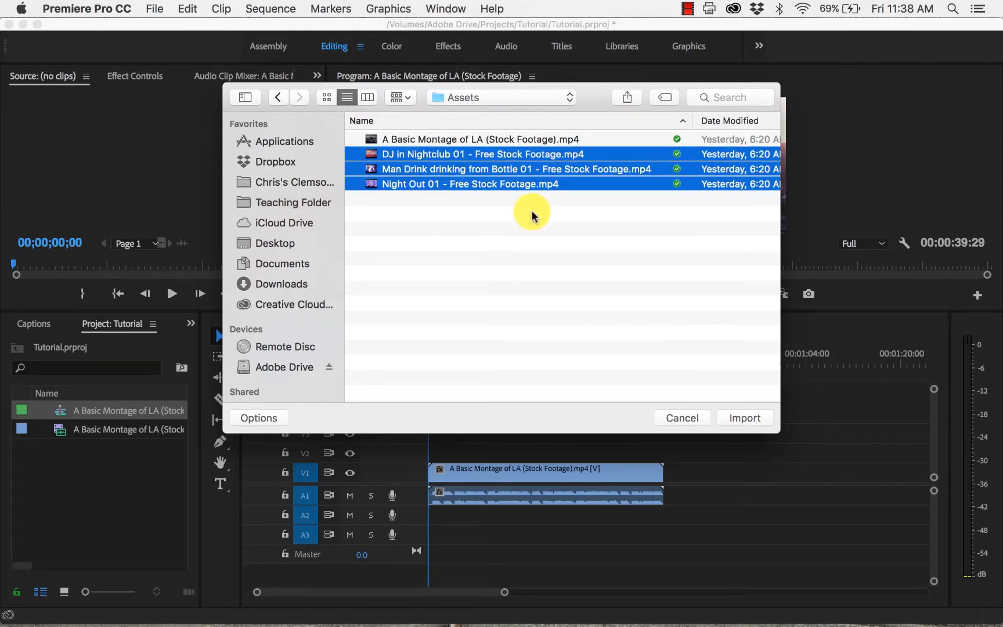
{"action": "left_click", "coordinate": [749, 417]}
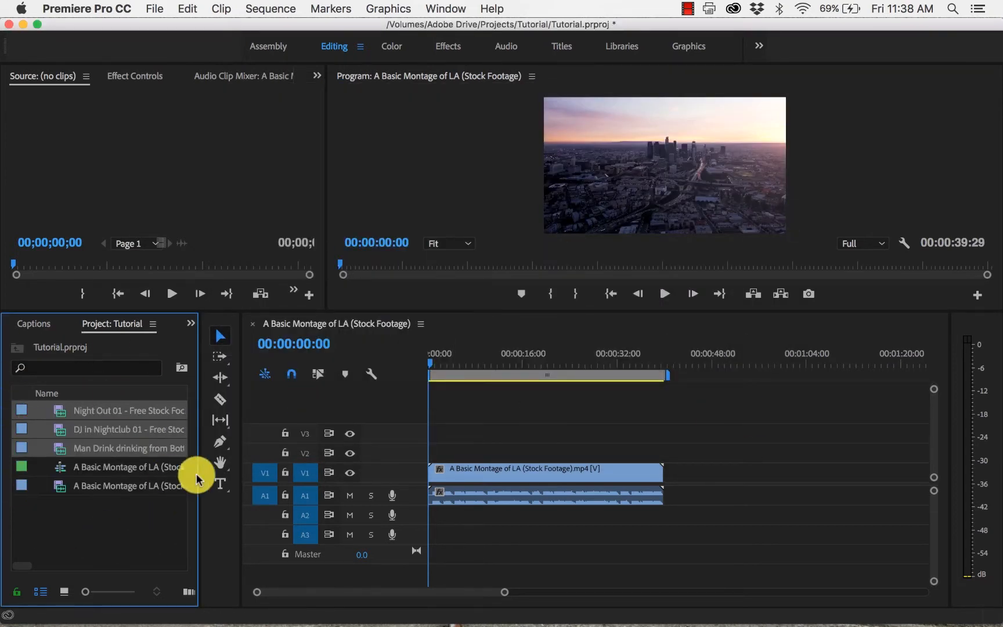
{"action": "left_click", "coordinate": [132, 556]}
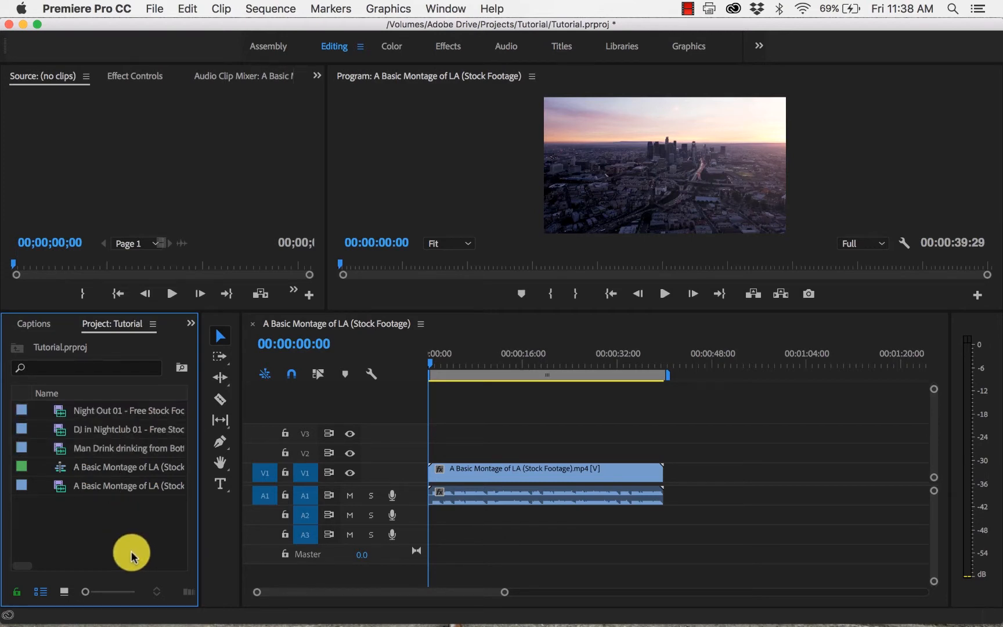
Step: Scrub through the first seconds of the LA montage sequence and return the playhead to the start
{"action": "left_click", "coordinate": [431, 369]}
{"action": "left_click_drag", "start_coordinate": [430, 369], "coordinate": [456, 370]}
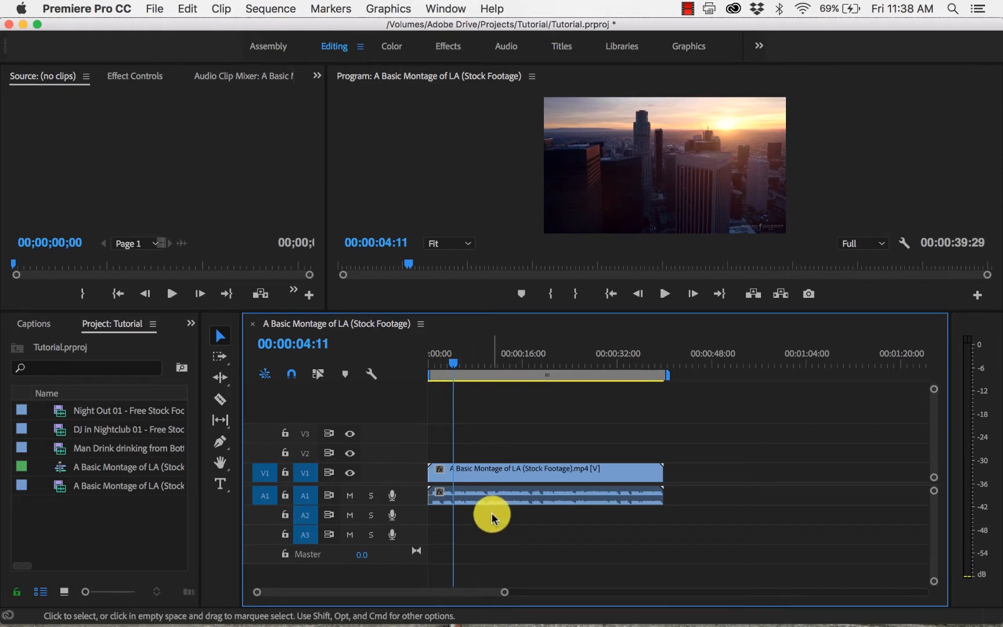
{"action": "mouse_move", "coordinate": [488, 492]}
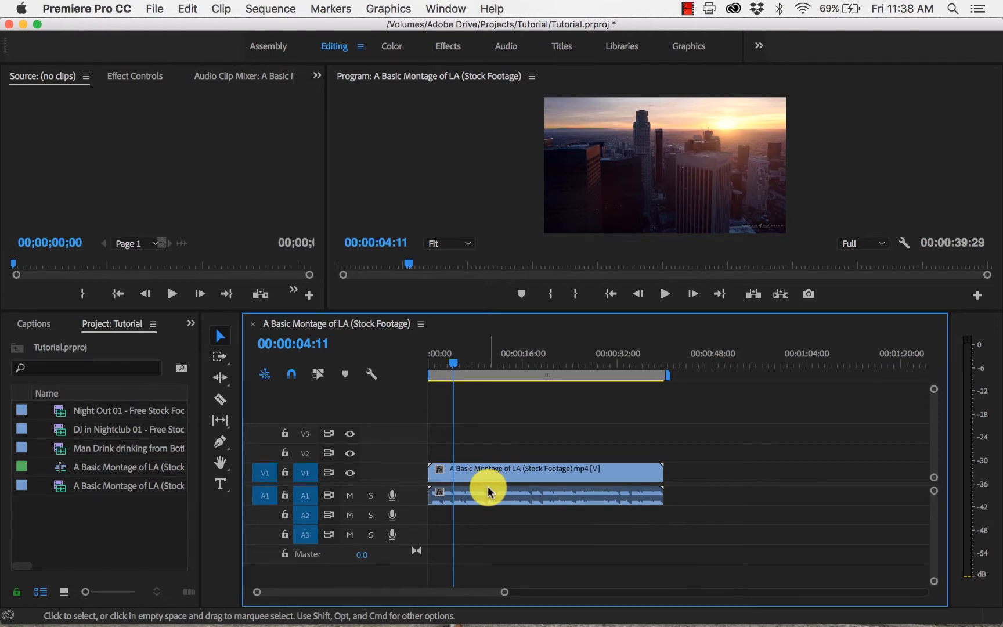
{"action": "mouse_move", "coordinate": [457, 366]}
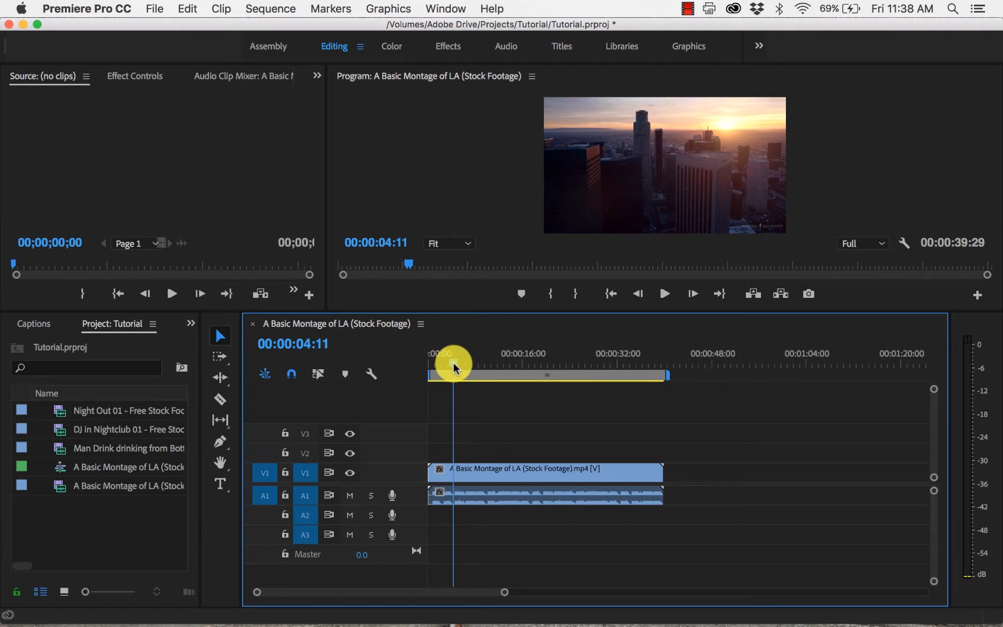
{"action": "left_click_drag", "start_coordinate": [454, 366], "coordinate": [427, 365]}
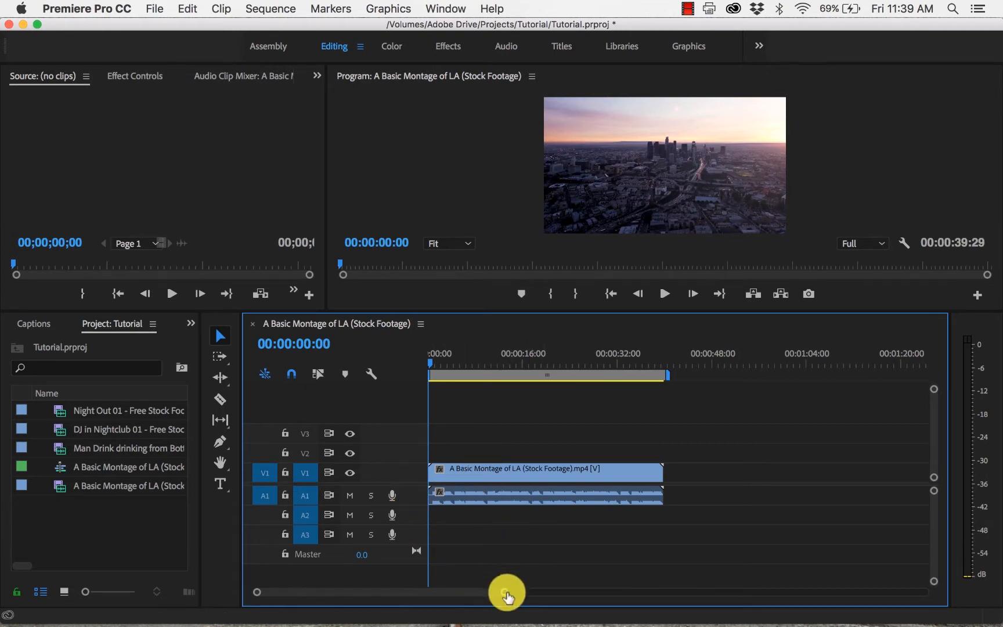
Step: Play the montage's opening to find the cut point and split the clip at 00:00:04:16 with the Razor tool
{"action": "left_click_drag", "start_coordinate": [505, 595], "coordinate": [456, 596]}
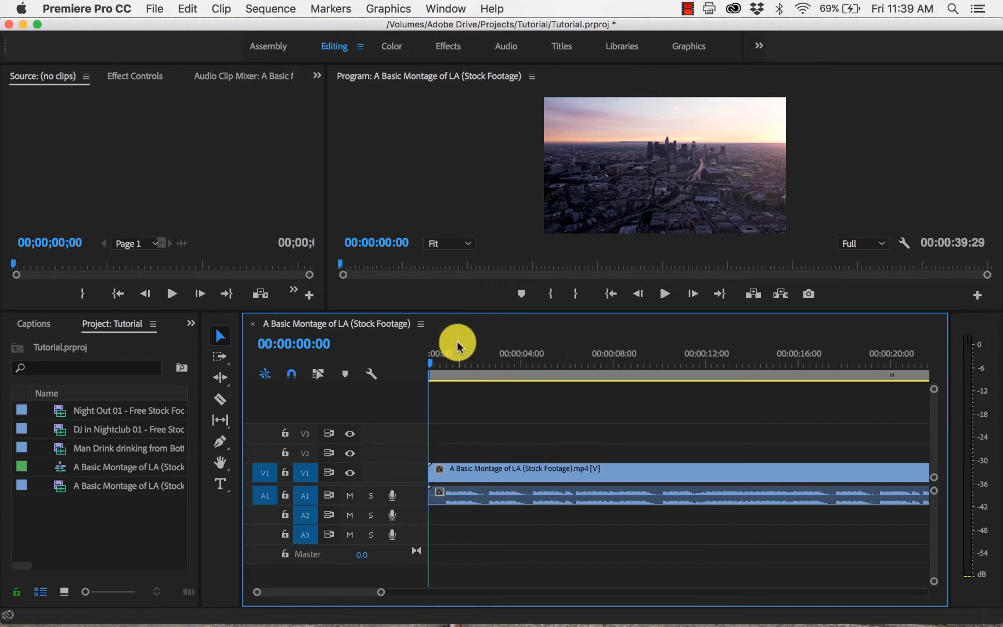
{"action": "mouse_move", "coordinate": [432, 365]}
{"action": "left_mouse_down"}
{"action": "mouse_move", "coordinate": [507, 361]}
{"action": "mouse_move", "coordinate": [442, 363]}
{"action": "left_mouse_up"}
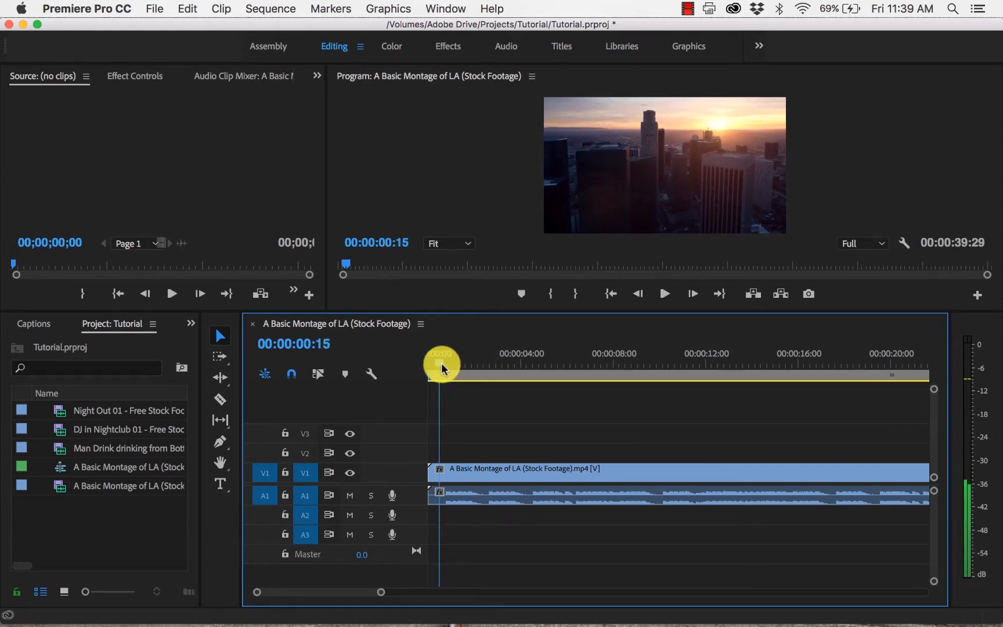
{"action": "key", "text": "space"}
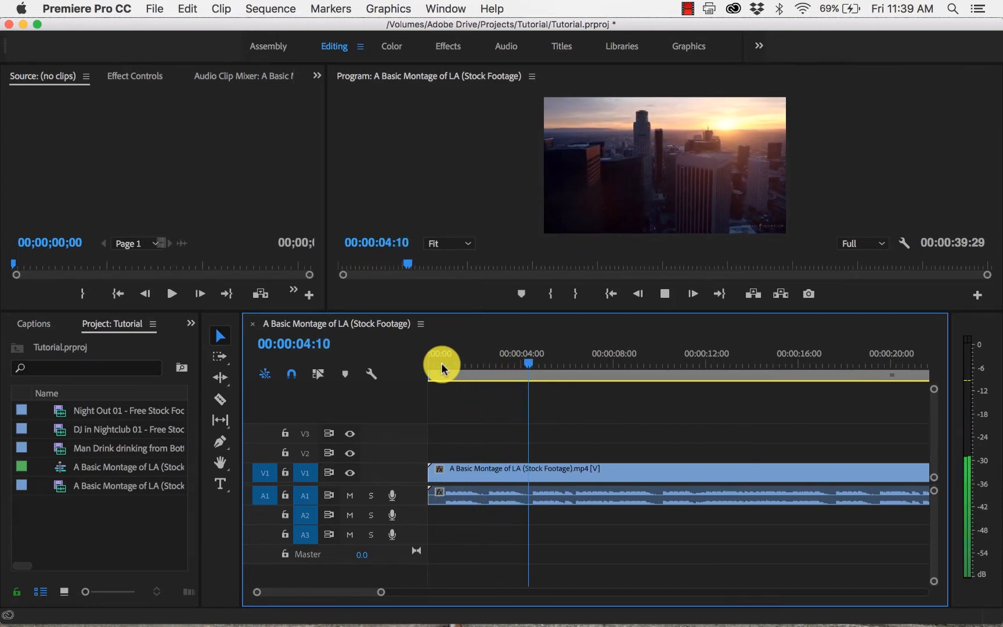
{"action": "key", "text": "space"}
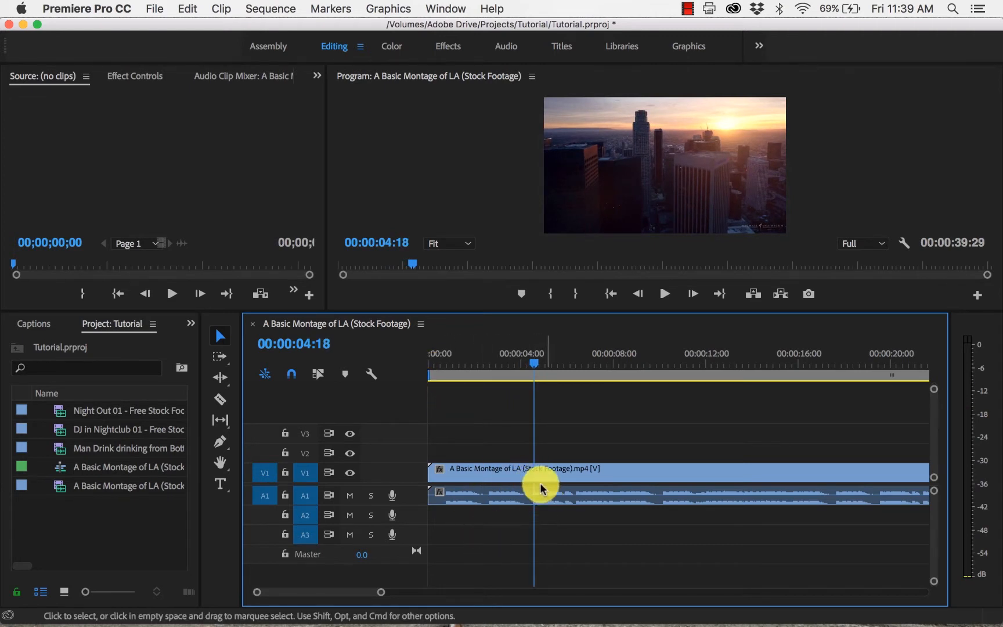
{"action": "left_click", "coordinate": [533, 365]}
{"action": "left_click_drag", "start_coordinate": [532, 365], "coordinate": [531, 364]}
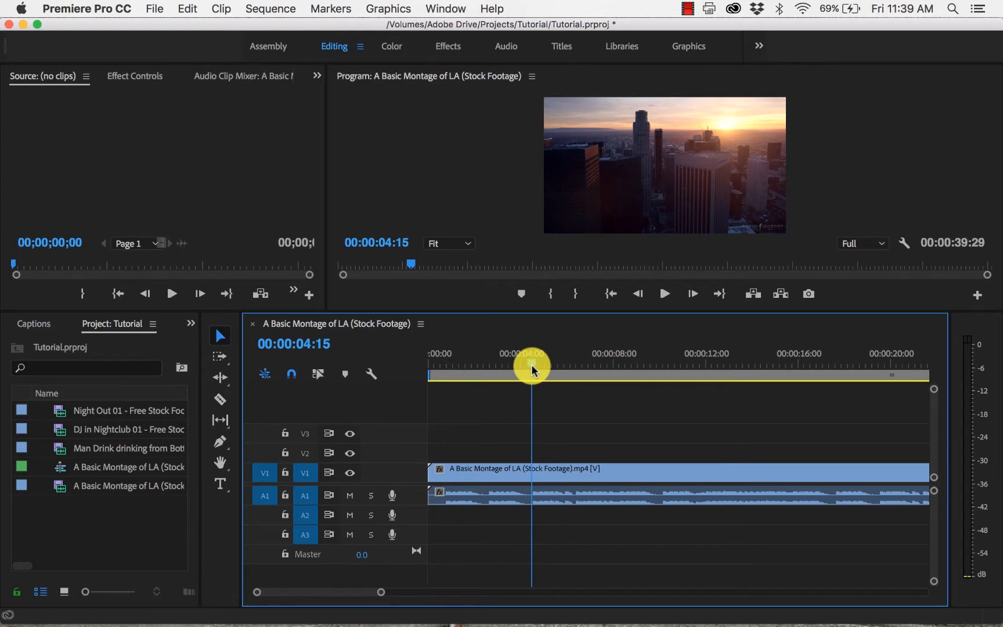
{"action": "left_click_drag", "start_coordinate": [532, 364], "coordinate": [532, 364]}
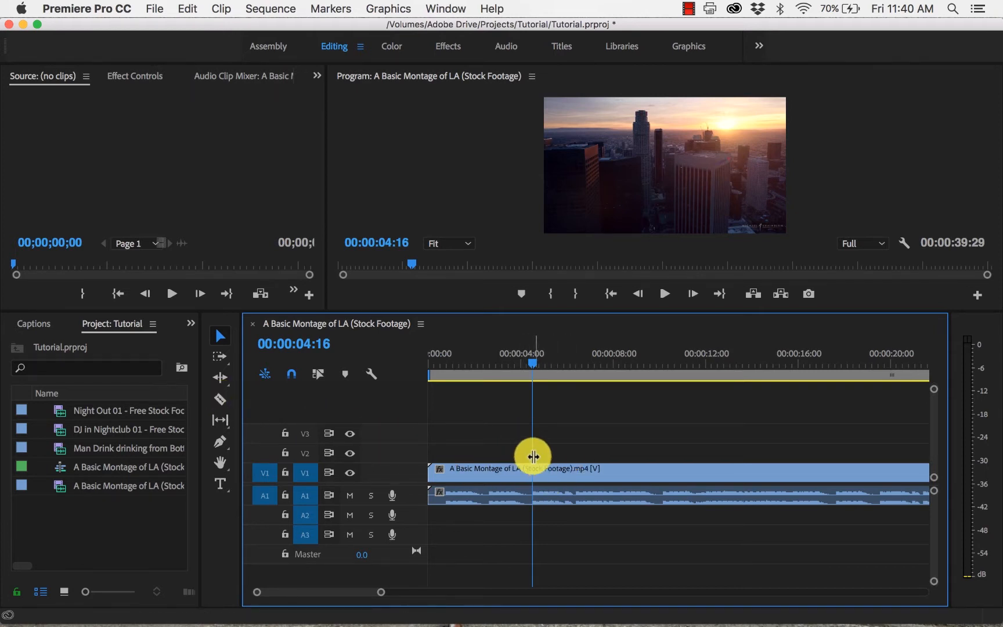
{"action": "key", "text": "c"}
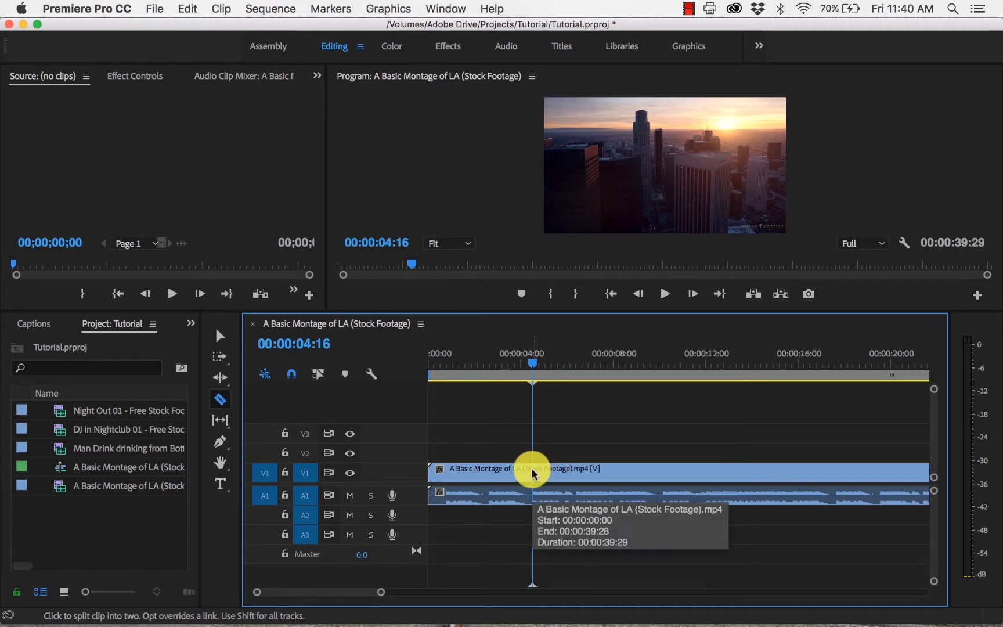
{"action": "left_click", "coordinate": [533, 470]}
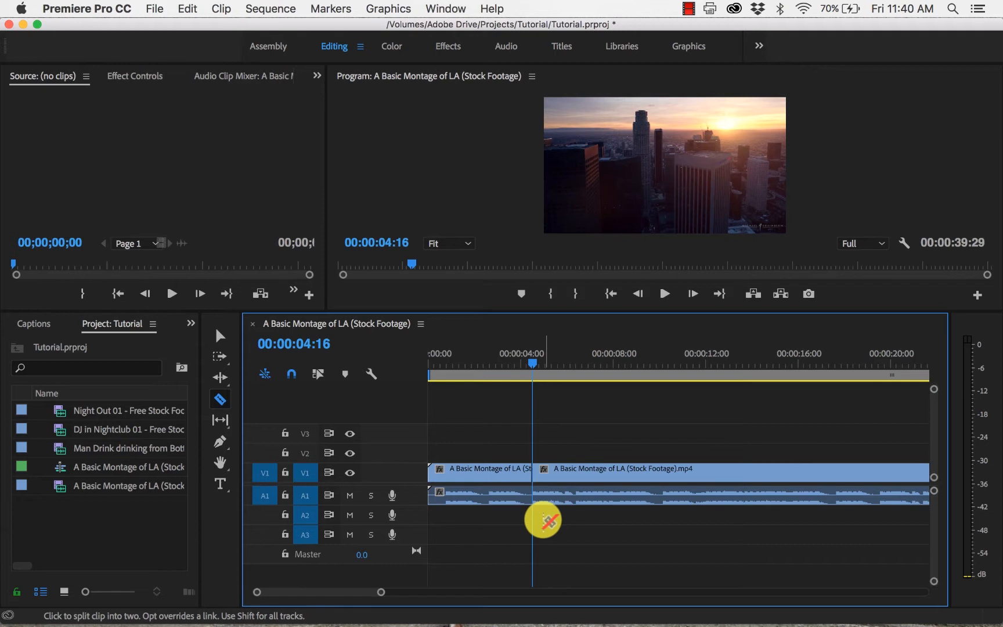
Step: Move the LA montage piece after the cut up to track V3, starting at about the 19-second mark
{"action": "key", "text": "v"}
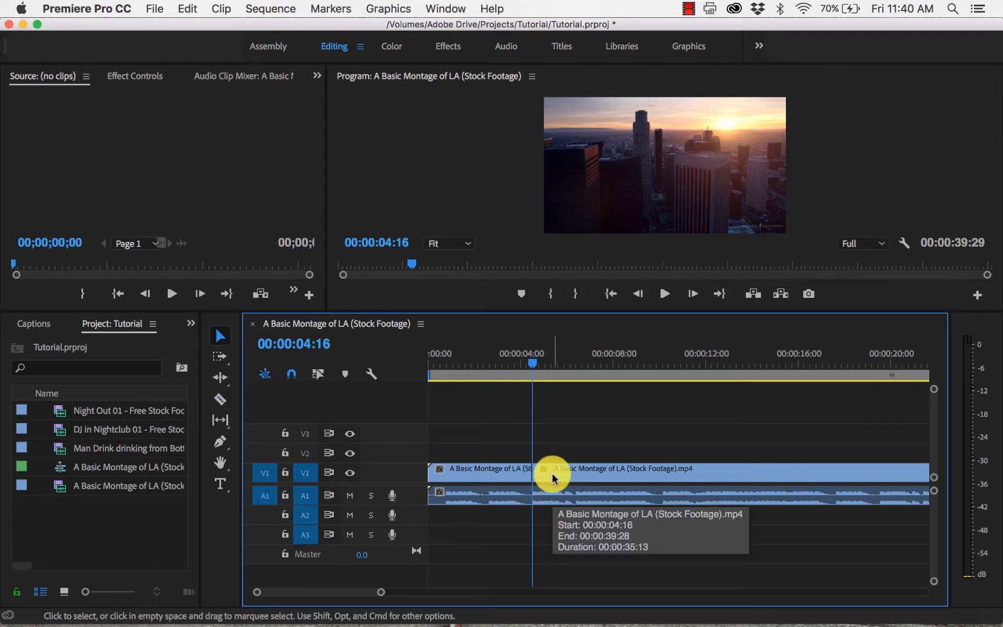
{"action": "left_click", "coordinate": [563, 477]}
{"action": "left_click_drag", "start_coordinate": [563, 477], "coordinate": [712, 443]}
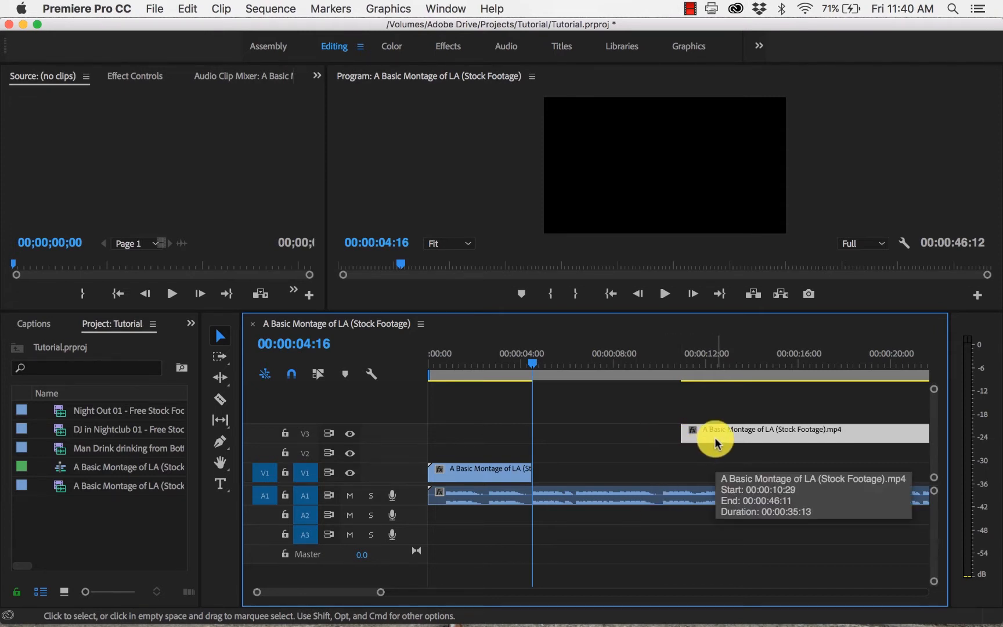
{"action": "left_click_drag", "start_coordinate": [716, 440], "coordinate": [897, 439]}
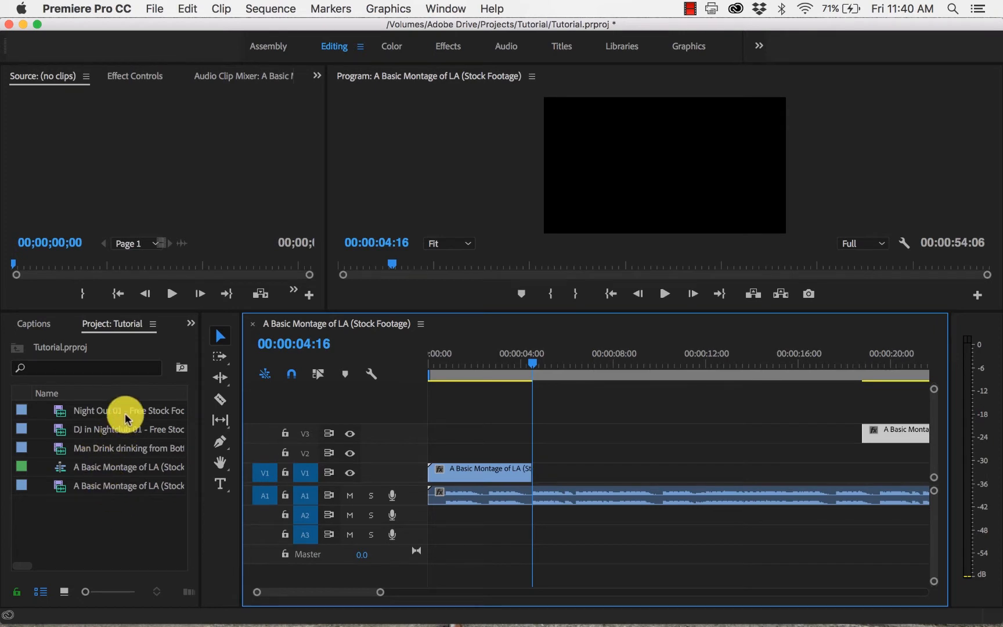
Step: Place the DJ in Nightclub 01 clip on track V2 at 00:00:04:16 and delete its audio from A2
{"action": "left_click", "coordinate": [127, 433]}
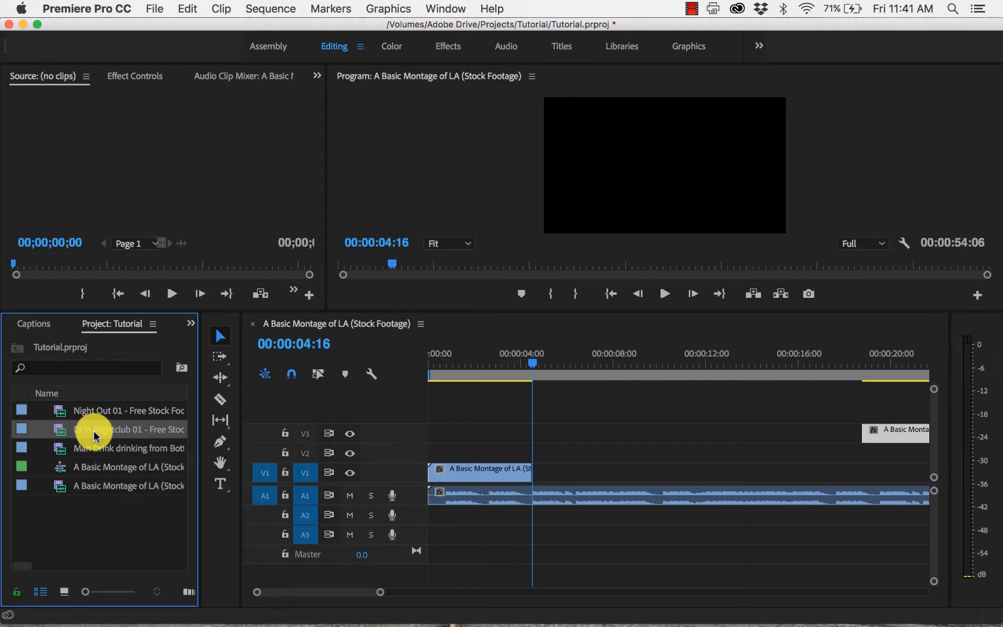
{"action": "left_click_drag", "start_coordinate": [96, 437], "coordinate": [540, 457]}
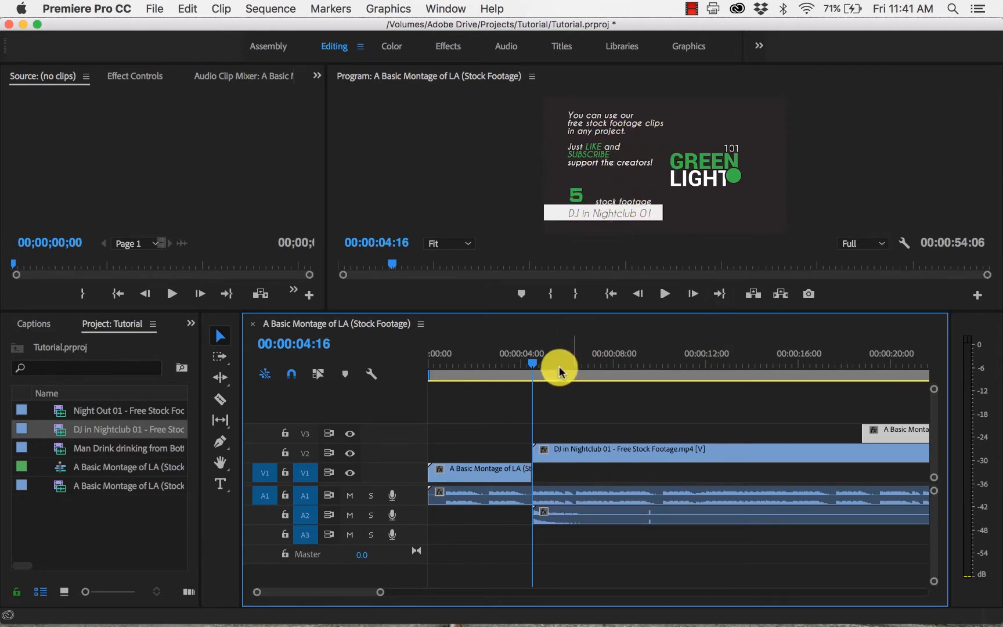
{"action": "left_click_drag", "start_coordinate": [534, 362], "coordinate": [556, 363]}
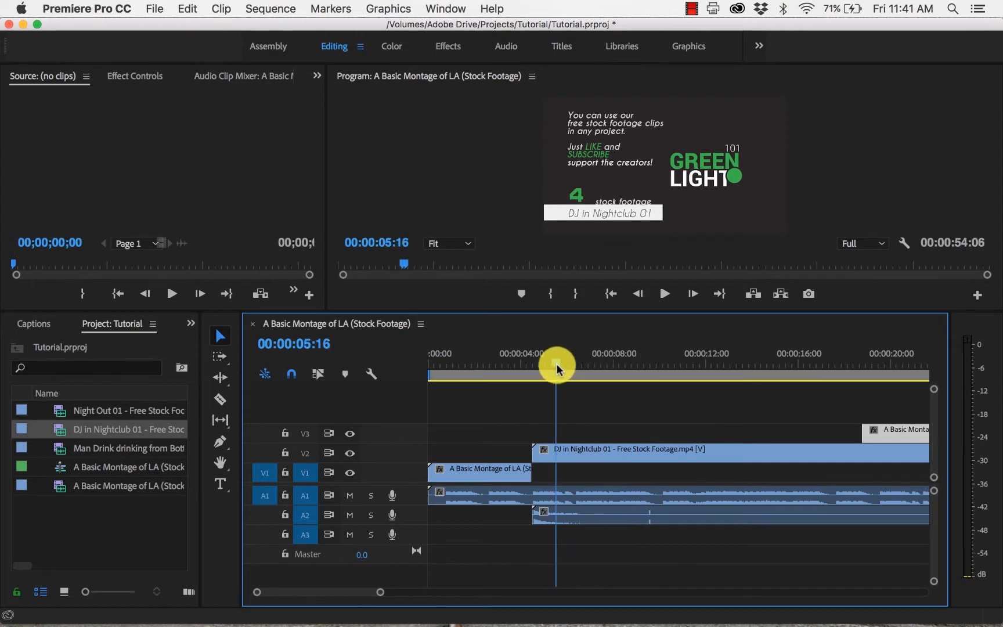
{"action": "left_click", "coordinate": [607, 527]}
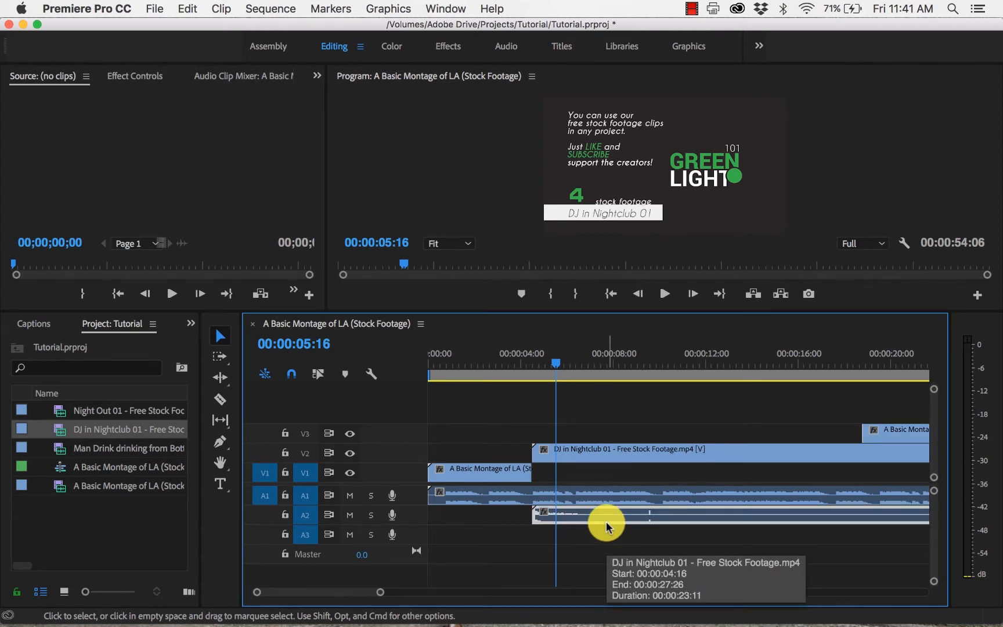
{"action": "key", "text": "Delete"}
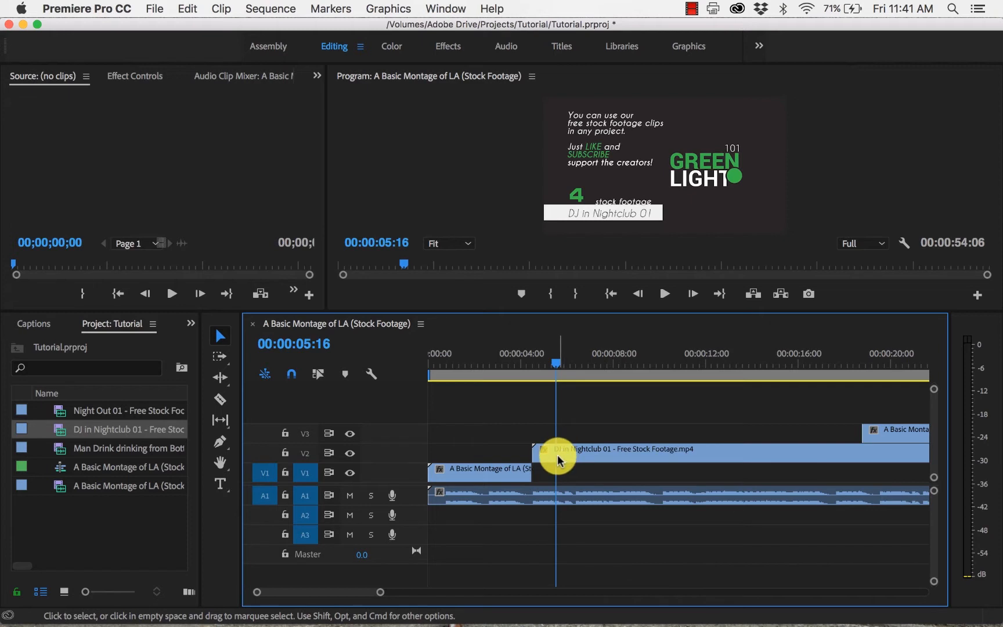
Step: Mute track A1 and split the DJ in Nightclub 01 clip at 00:00:09:18, where its intro title card ends
{"action": "left_click", "coordinate": [351, 497]}
{"action": "left_click_drag", "start_coordinate": [554, 364], "coordinate": [648, 366]}
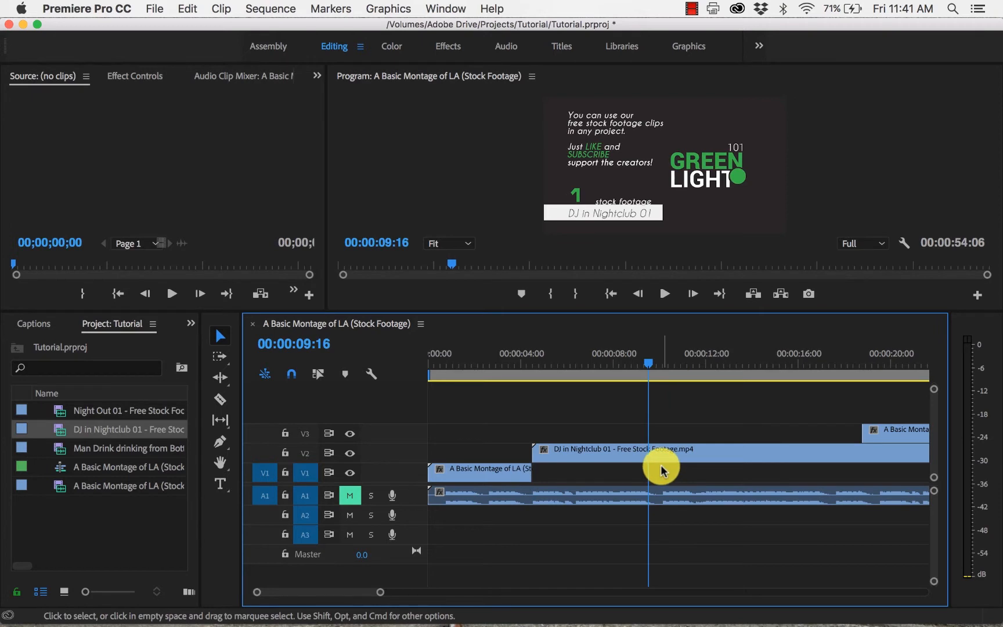
{"action": "key", "text": "Right"}
{"action": "key", "text": "Right"}
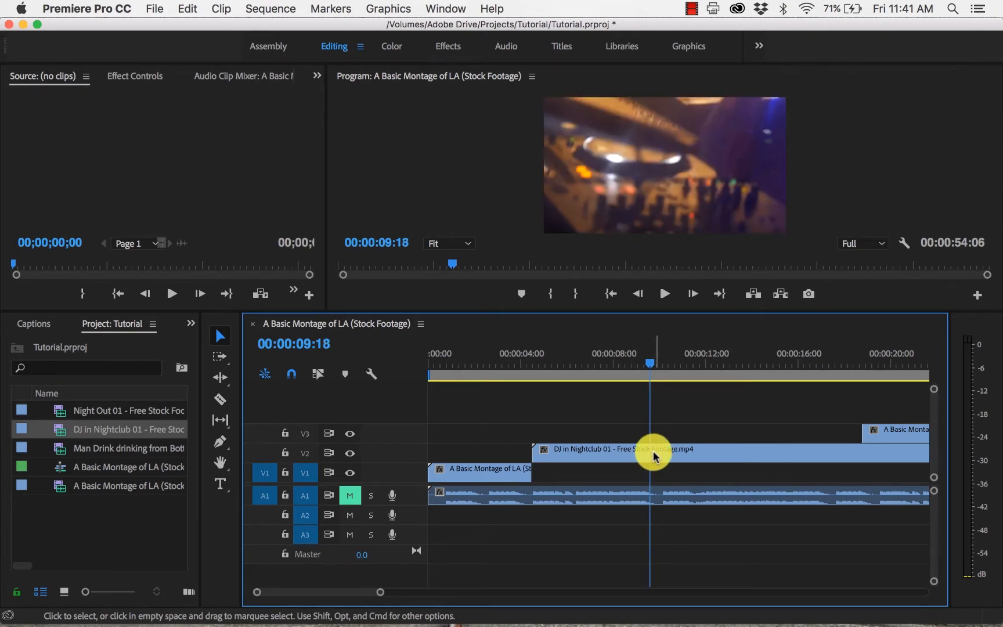
{"action": "key", "text": "c"}
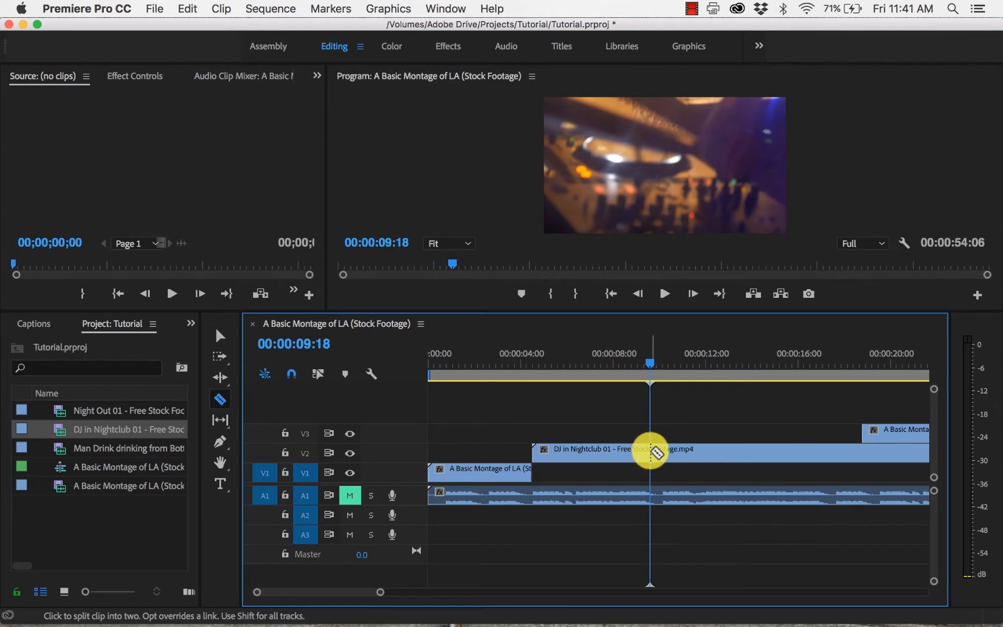
{"action": "left_click", "coordinate": [650, 452]}
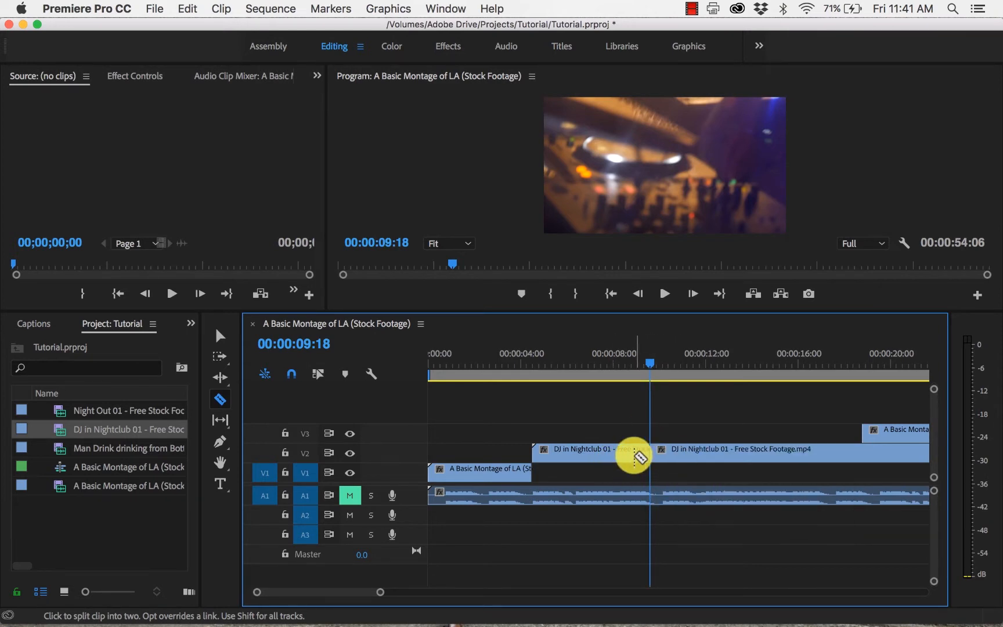
Step: Delete the DJ clip's title-card piece and move the rest to V1, directly after the first LA montage piece
{"action": "key", "text": "v"}
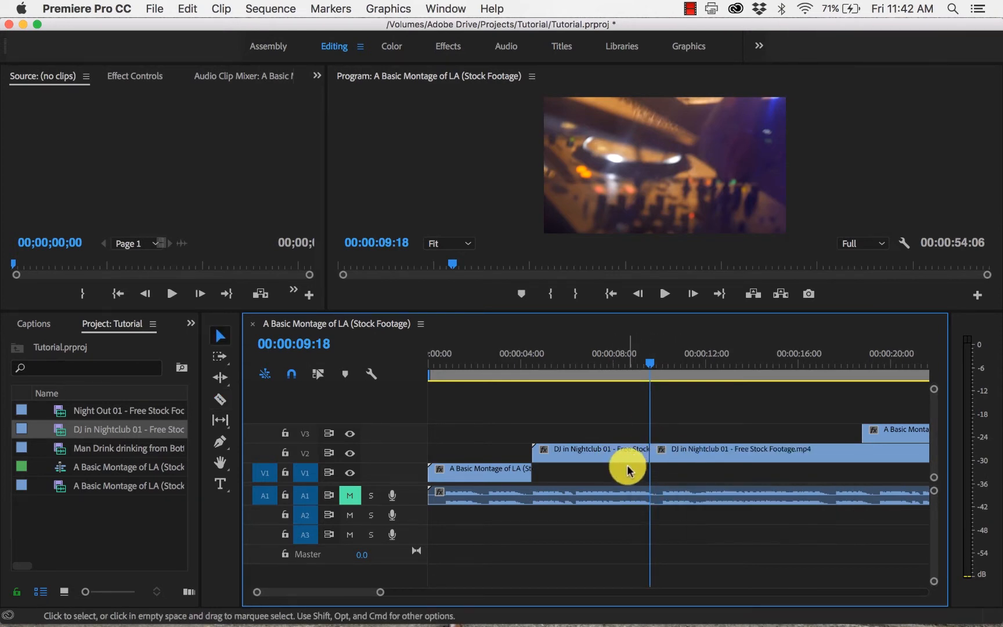
{"action": "left_click", "coordinate": [621, 455]}
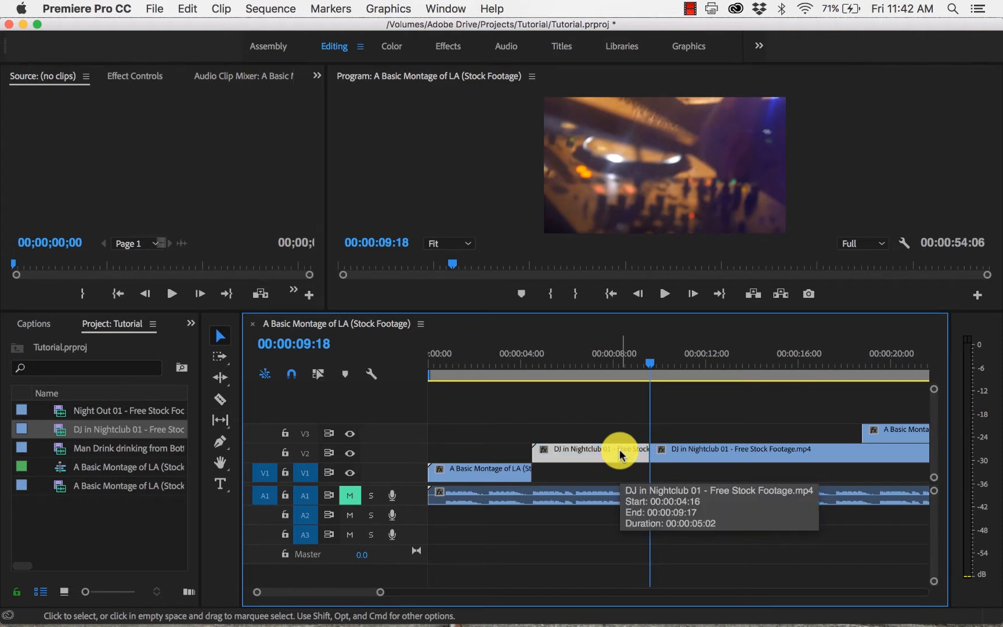
{"action": "key", "text": "Delete"}
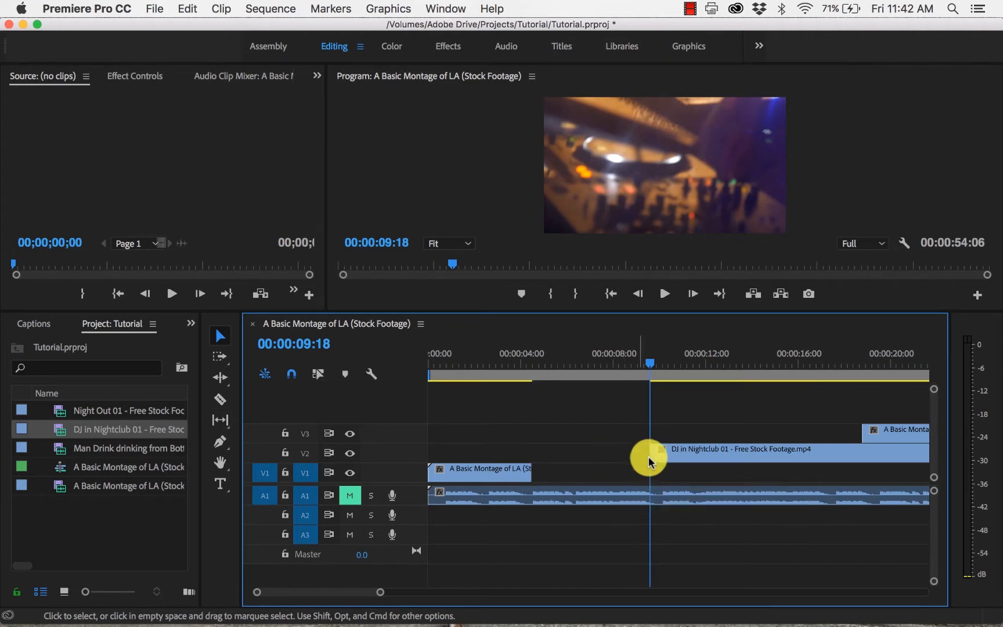
{"action": "left_click_drag", "start_coordinate": [709, 453], "coordinate": [593, 479]}
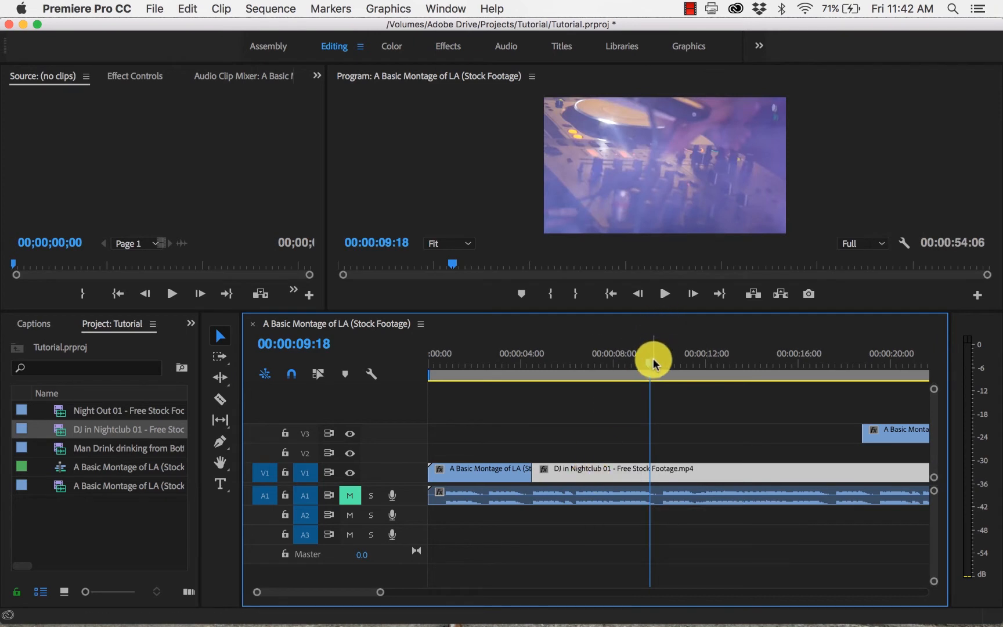
Step: Unmute track A1 and play the transition into the DJ clip from 00:00:04:07
{"action": "left_click_drag", "start_coordinate": [654, 364], "coordinate": [524, 393]}
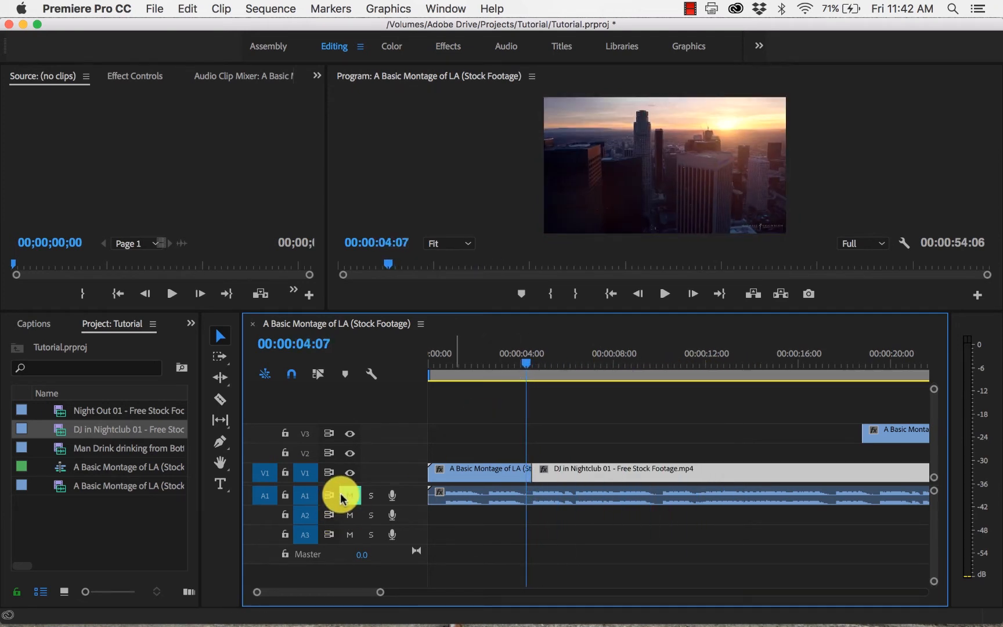
{"action": "left_click", "coordinate": [349, 496]}
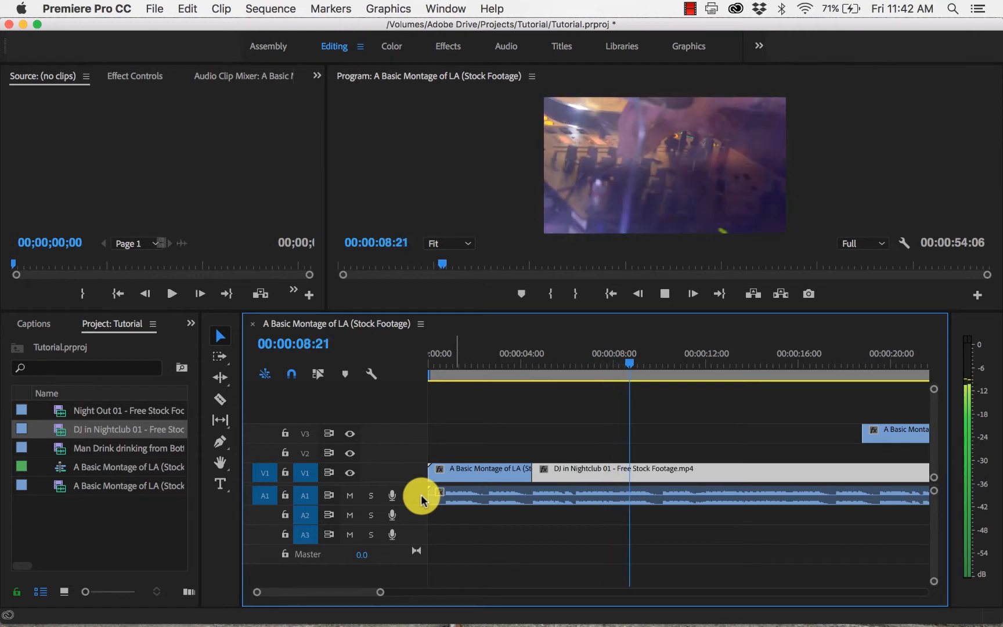
{"action": "key", "text": "space"}
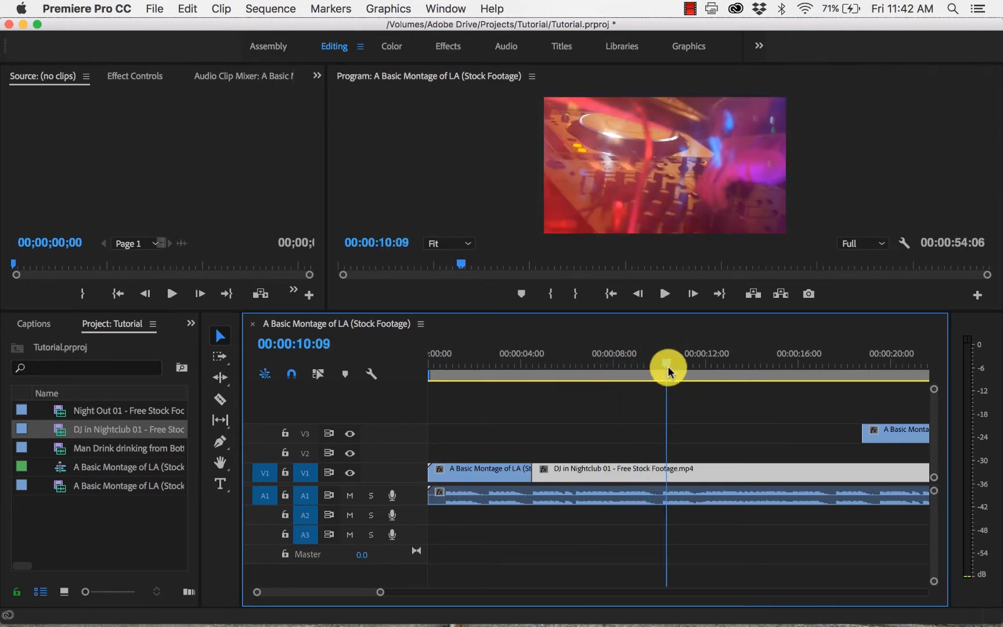
Step: Split the DJ in Nightclub 01 clip at 00:00:10:05 and delete the part after the cut
{"action": "left_click_drag", "start_coordinate": [668, 367], "coordinate": [663, 367]}
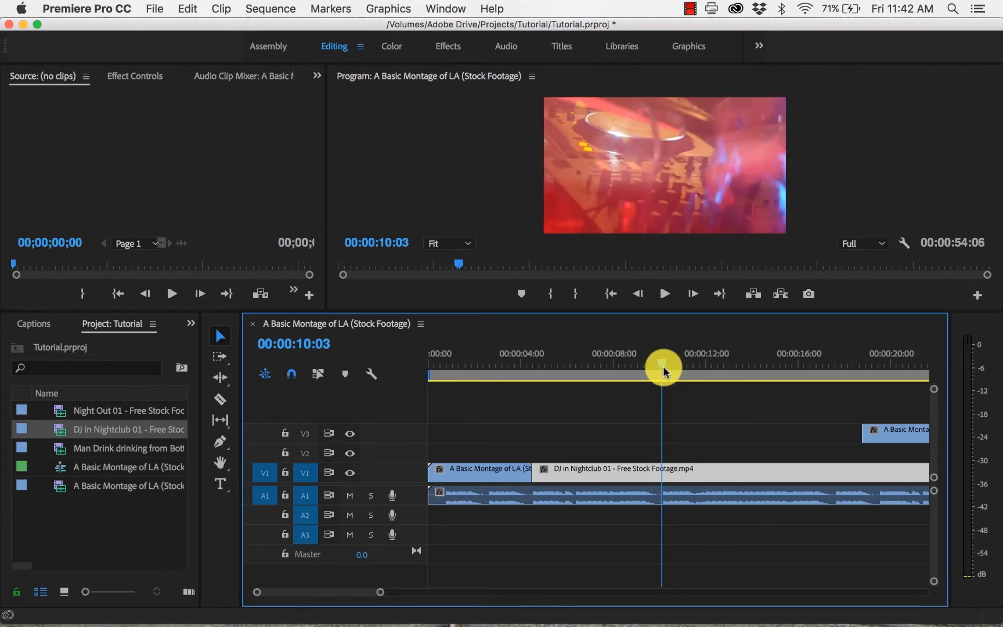
{"action": "left_click_drag", "start_coordinate": [663, 366], "coordinate": [664, 366]}
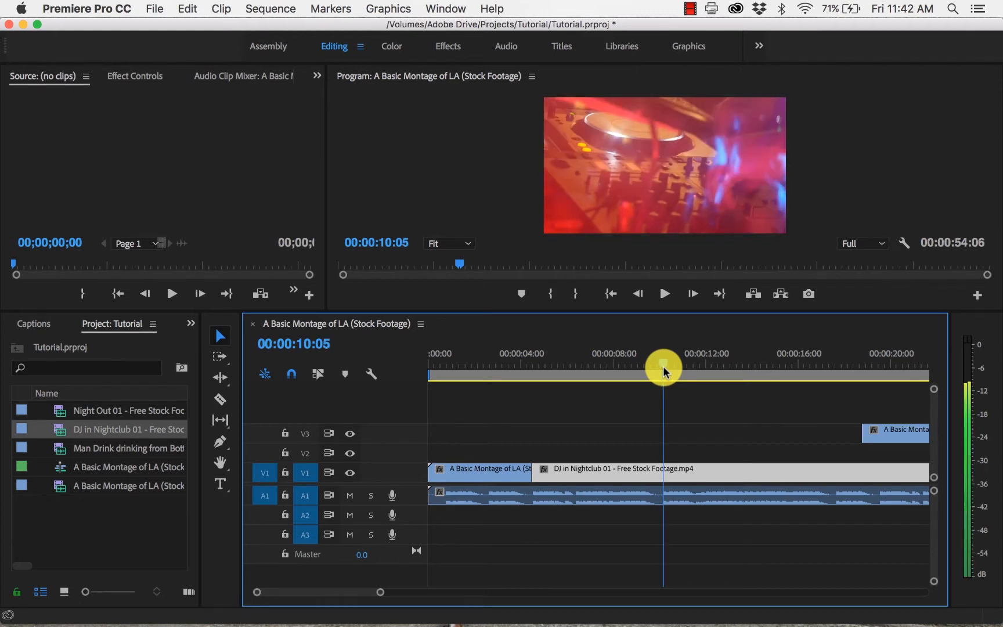
{"action": "key", "text": "c"}
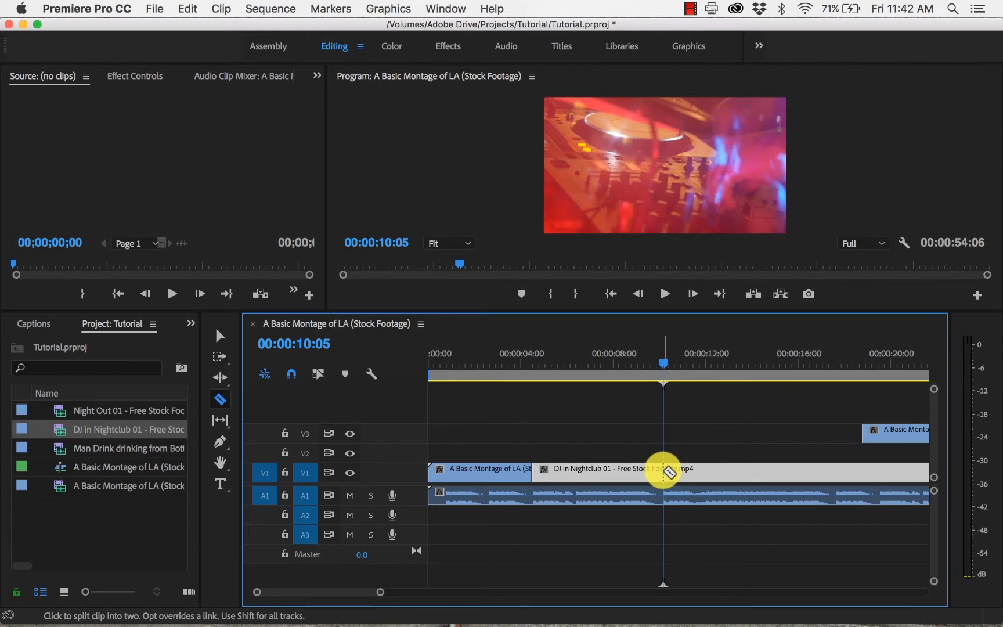
{"action": "left_click", "coordinate": [668, 471]}
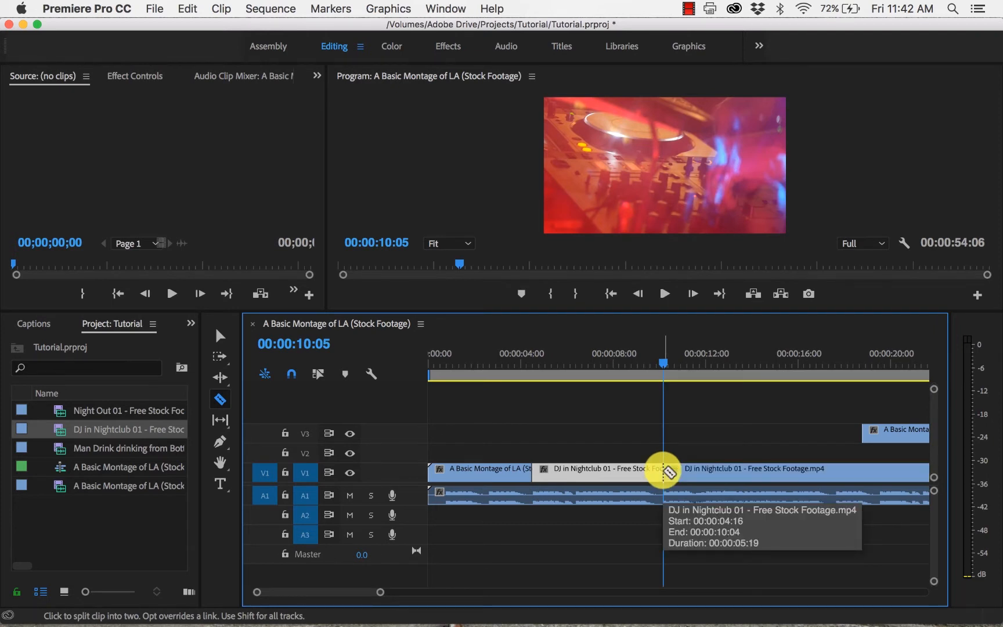
{"action": "key", "text": "v"}
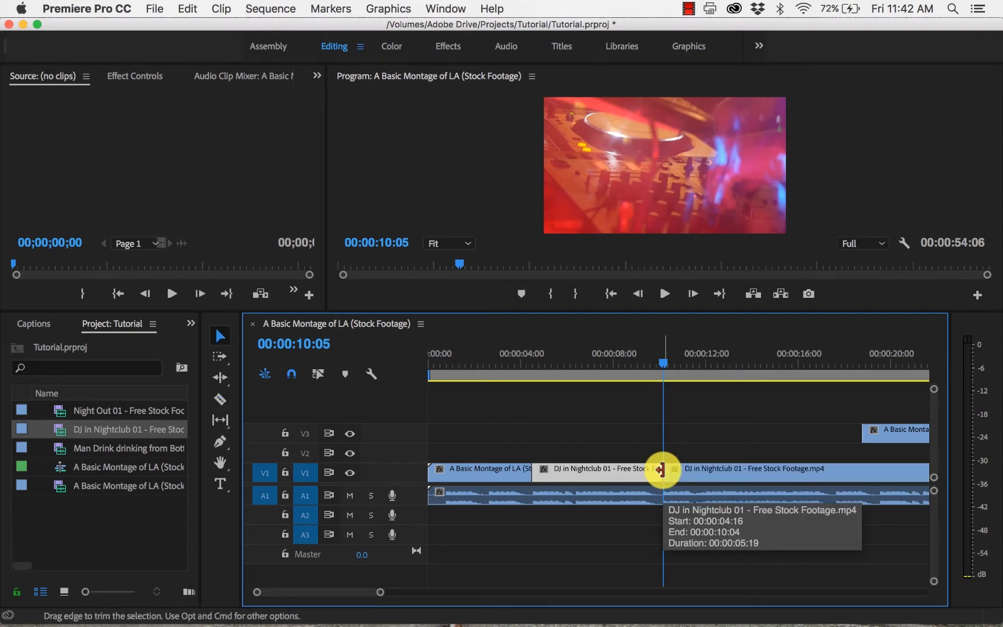
{"action": "left_click", "coordinate": [733, 472]}
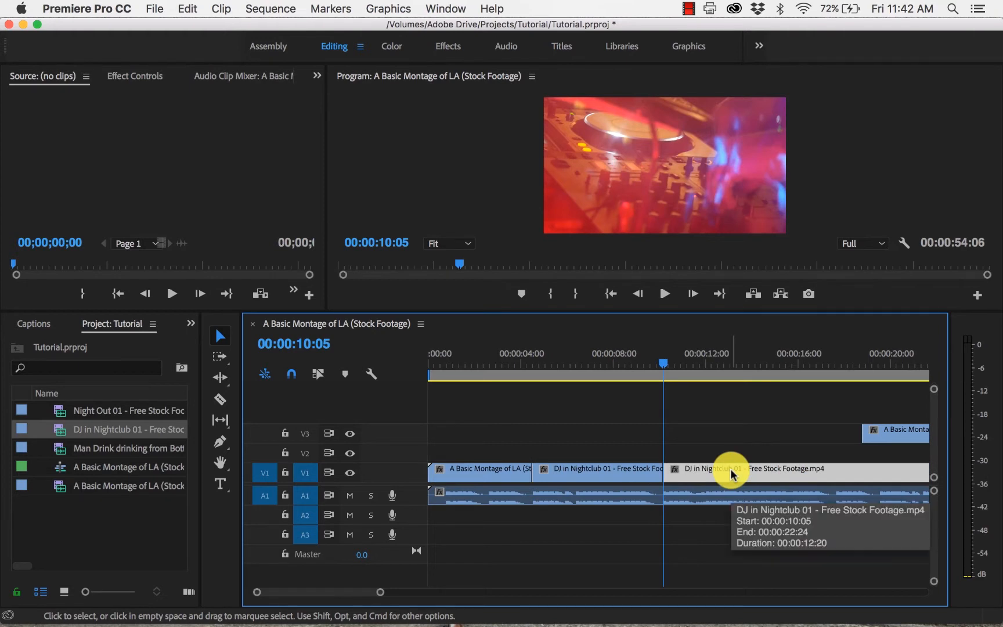
{"action": "key", "text": "Delete"}
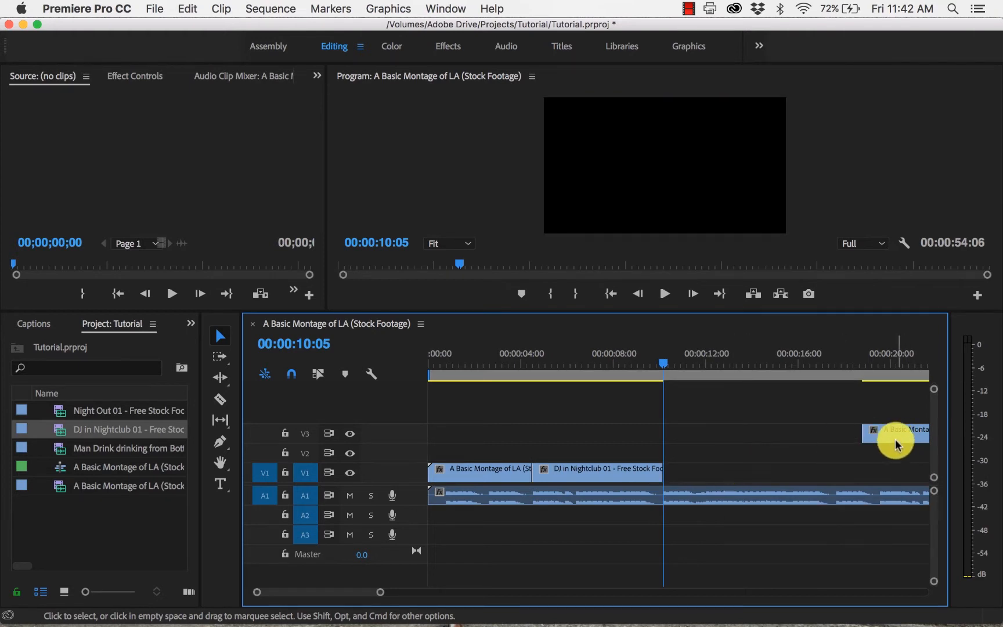
Step: Move the LA montage piece from V3 down to V1 shortly after the DJ clip and split it at 00:00:11:26
{"action": "left_click", "coordinate": [898, 446]}
{"action": "left_click_drag", "start_coordinate": [901, 434], "coordinate": [723, 482]}
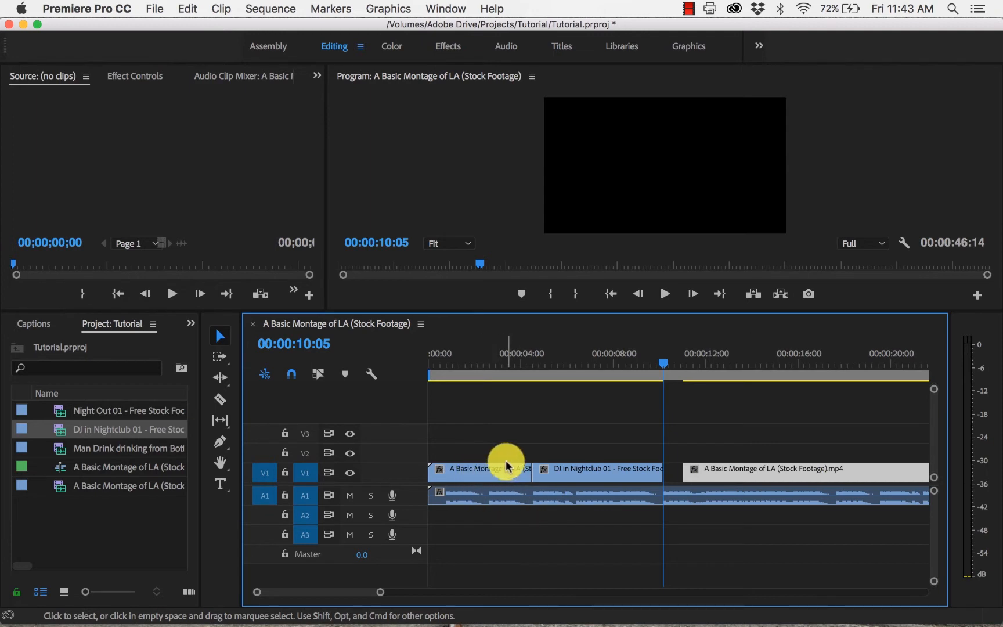
{"action": "left_click_drag", "start_coordinate": [660, 366], "coordinate": [701, 386]}
{"action": "key", "text": "c"}
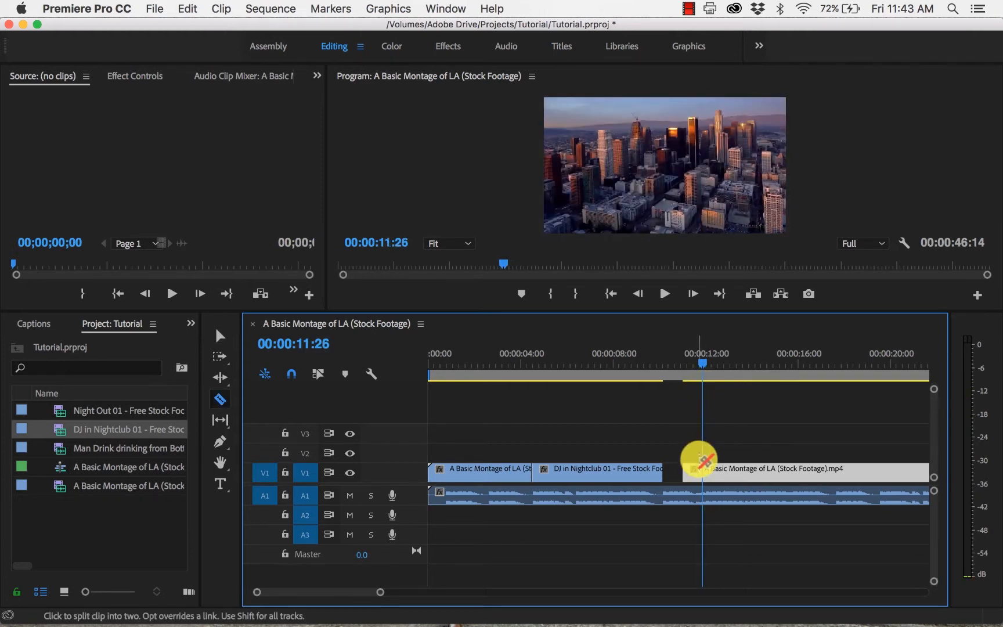
{"action": "left_click", "coordinate": [703, 472]}
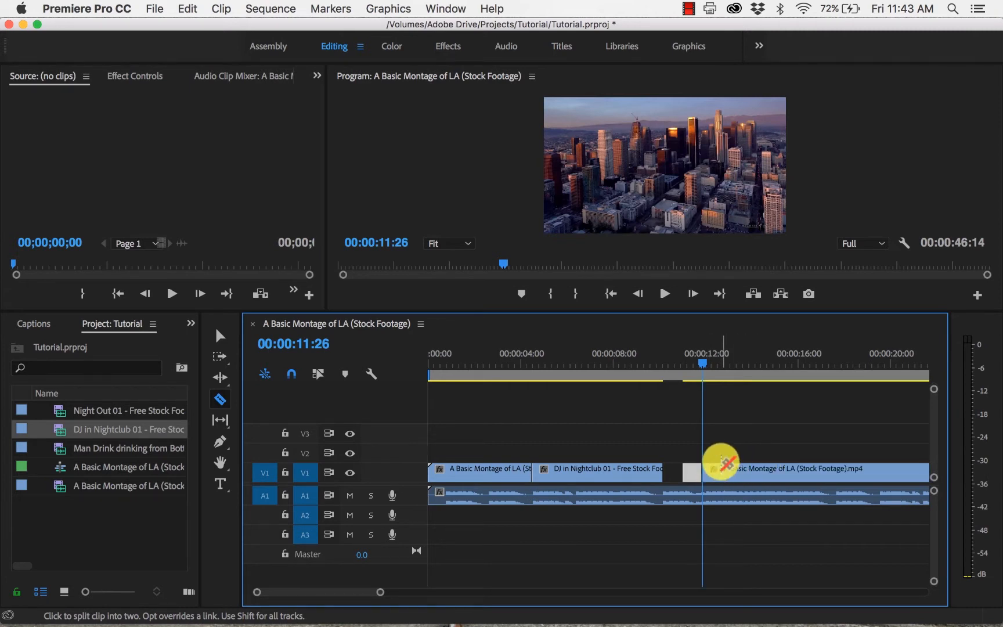
Step: Remove the short LA montage piece before the cut and move the remaining piece directly against the end of the DJ clip
{"action": "key", "text": "v"}
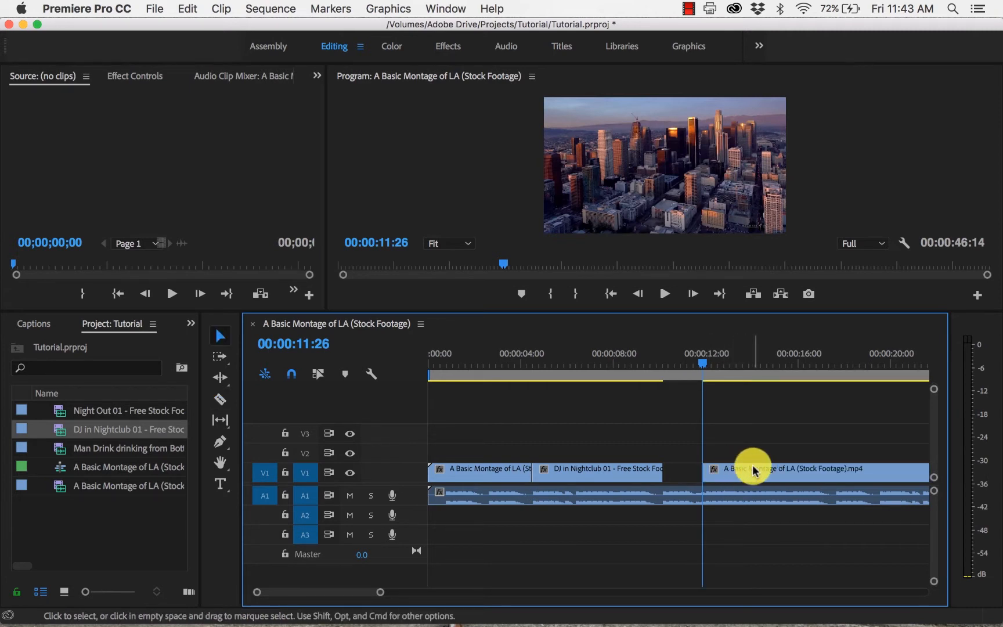
{"action": "left_click", "coordinate": [751, 469]}
{"action": "left_click_drag", "start_coordinate": [746, 469], "coordinate": [709, 468]}
{"action": "left_click_drag", "start_coordinate": [701, 363], "coordinate": [664, 358]}
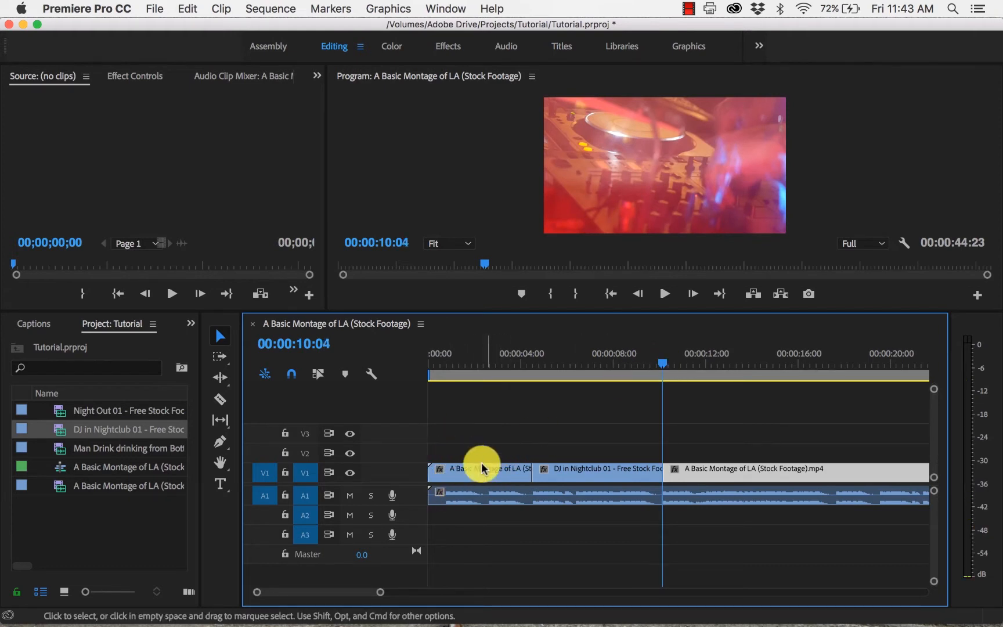
Step: Split the last LA montage piece on the beat at 00:00:15:09 and move the part after the cut to V3 at about 00:00:23:00
{"action": "left_click_drag", "start_coordinate": [656, 365], "coordinate": [748, 367]}
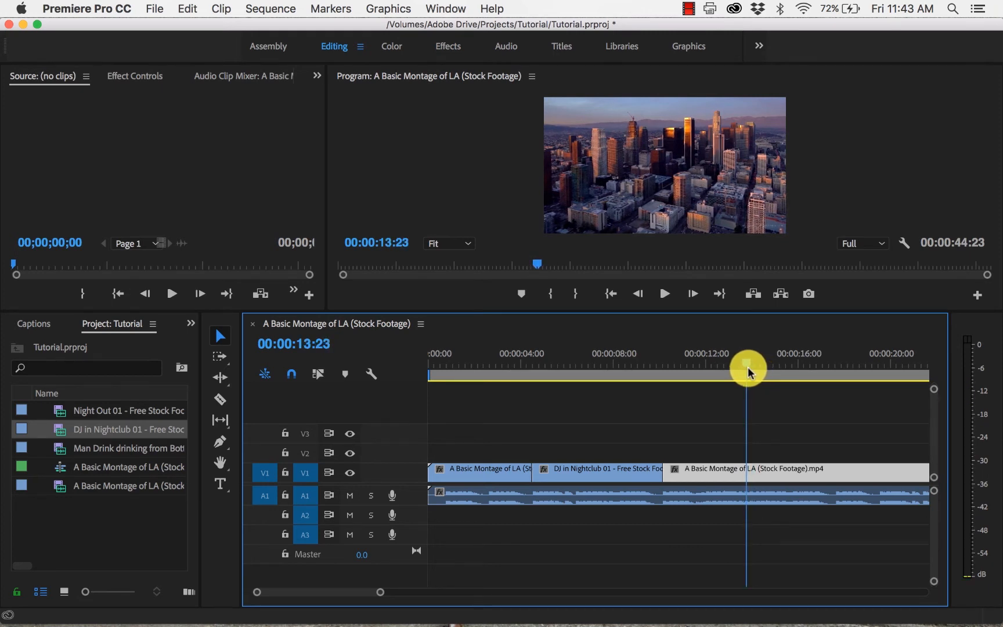
{"action": "key", "text": "space"}
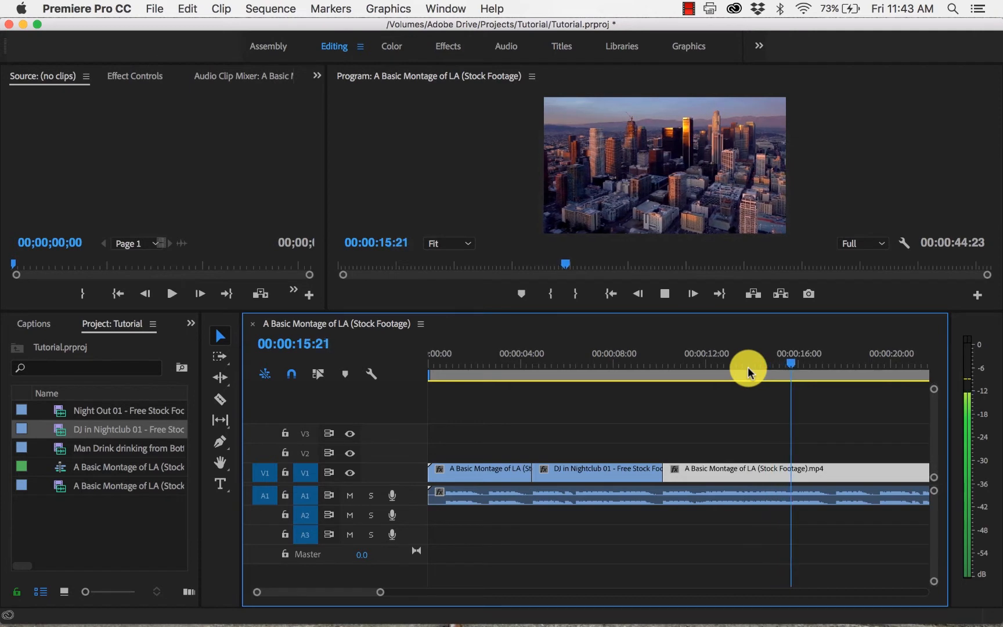
{"action": "key", "text": "space"}
{"action": "key", "text": "Left"}
{"action": "key", "text": "Right"}
{"action": "key", "text": "Right"}
{"action": "key", "text": "Right"}
{"action": "key", "text": "Right"}
{"action": "key", "text": "Left"}
{"action": "key", "text": "Left"}
{"action": "key", "text": "Left"}
{"action": "key", "text": "Left"}
{"action": "key", "text": "Left"}
{"action": "key", "text": "Left"}
{"action": "key", "text": "Left"}
{"action": "key", "text": "Left"}
{"action": "key", "text": "Left"}
{"action": "key", "text": "Left"}
{"action": "key", "text": "Left"}
{"action": "key", "text": "Left"}
{"action": "key", "text": "Left"}
{"action": "key", "text": "Left"}
{"action": "key", "text": "Left"}
{"action": "key", "text": "Left"}
{"action": "key", "text": "Left"}
{"action": "key", "text": "Left"}
{"action": "key", "text": "Left"}
{"action": "key", "text": "Left"}
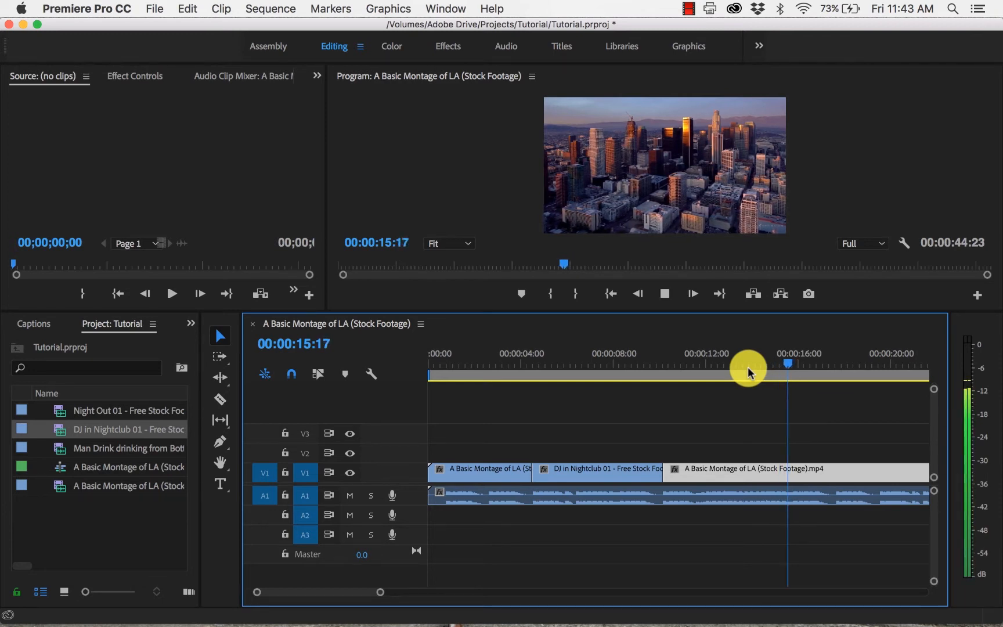
{"action": "key", "text": "Left"}
{"action": "key", "text": "Left"}
{"action": "key", "text": "Left"}
{"action": "key", "text": "Left"}
{"action": "key", "text": "Left"}
{"action": "key", "text": "Left"}
{"action": "key", "text": "Left"}
{"action": "key", "text": "Left"}
{"action": "key", "text": "Left"}
{"action": "key", "text": "Left"}
{"action": "key", "text": "Left"}
{"action": "key", "text": "Left"}
{"action": "key", "text": "Left"}
{"action": "key", "text": "Left"}
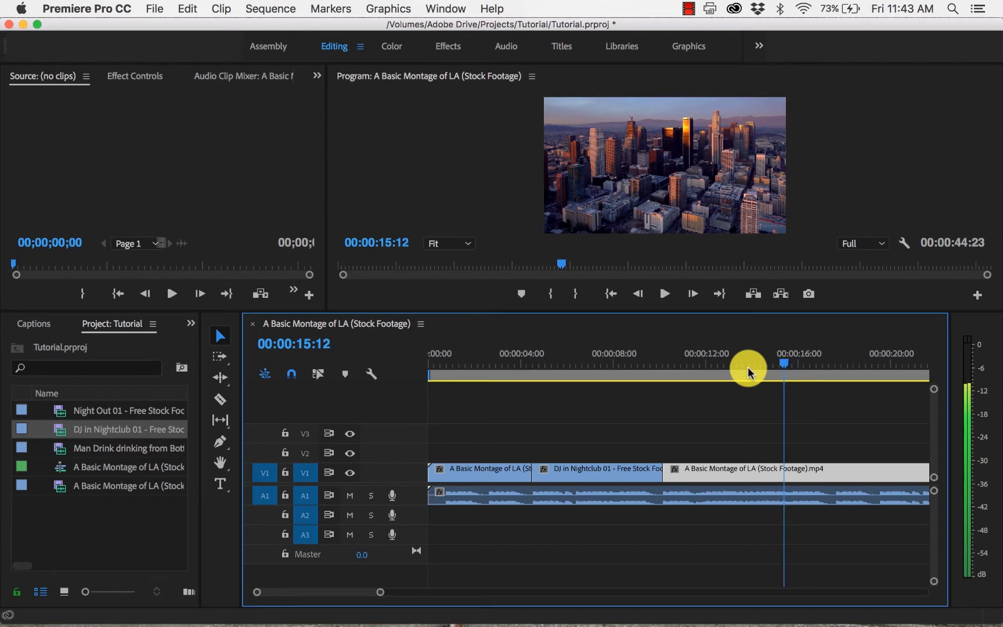
{"action": "key", "text": "Right"}
{"action": "key", "text": "Right"}
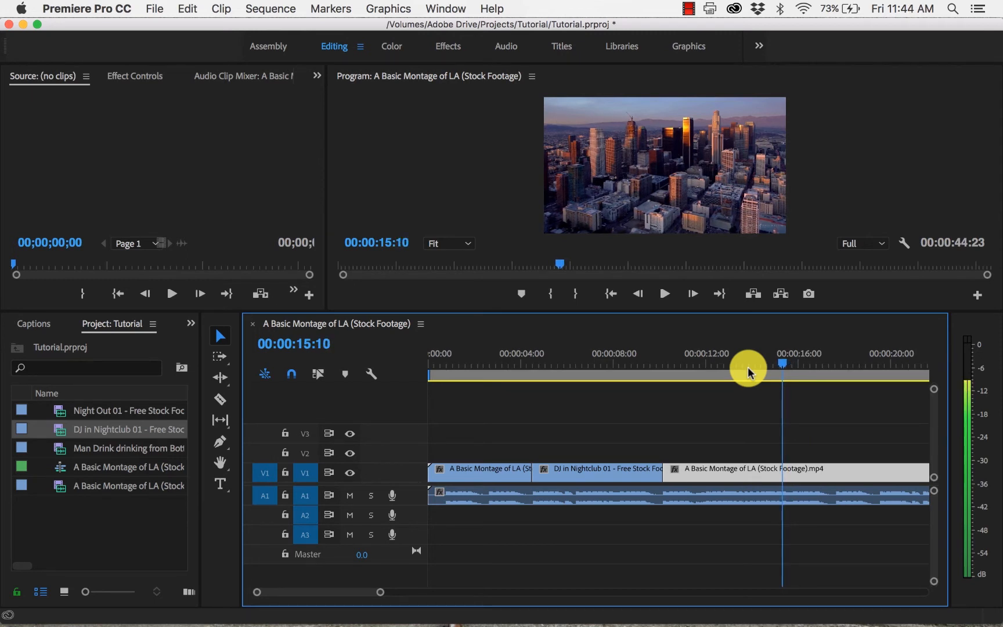
{"action": "key", "text": "Left"}
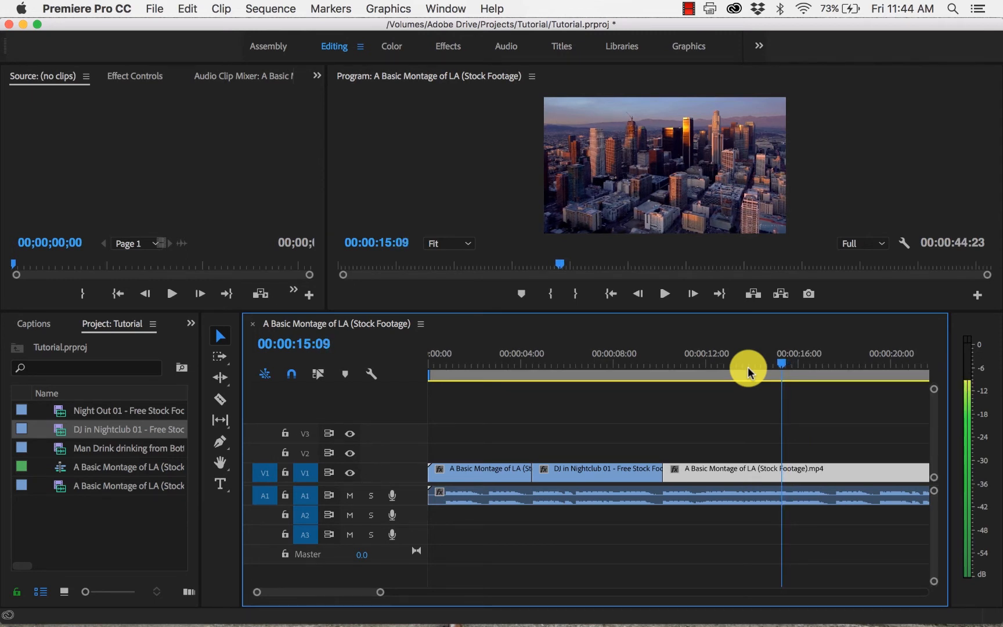
{"action": "key", "text": "Right"}
{"action": "key", "text": "Left"}
{"action": "key", "text": "c"}
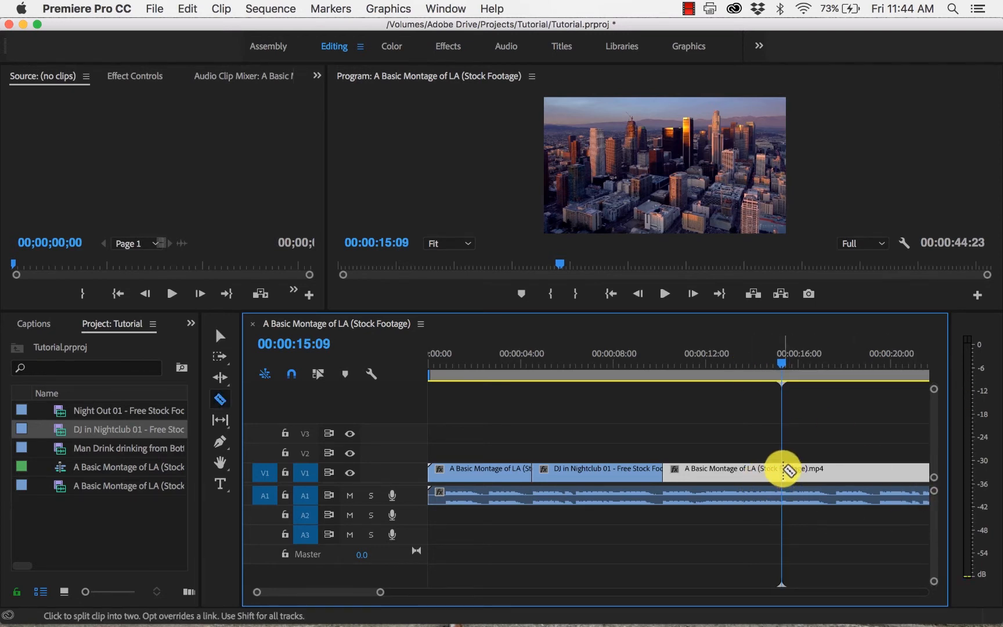
{"action": "left_click", "coordinate": [788, 470]}
{"action": "key", "text": "v"}
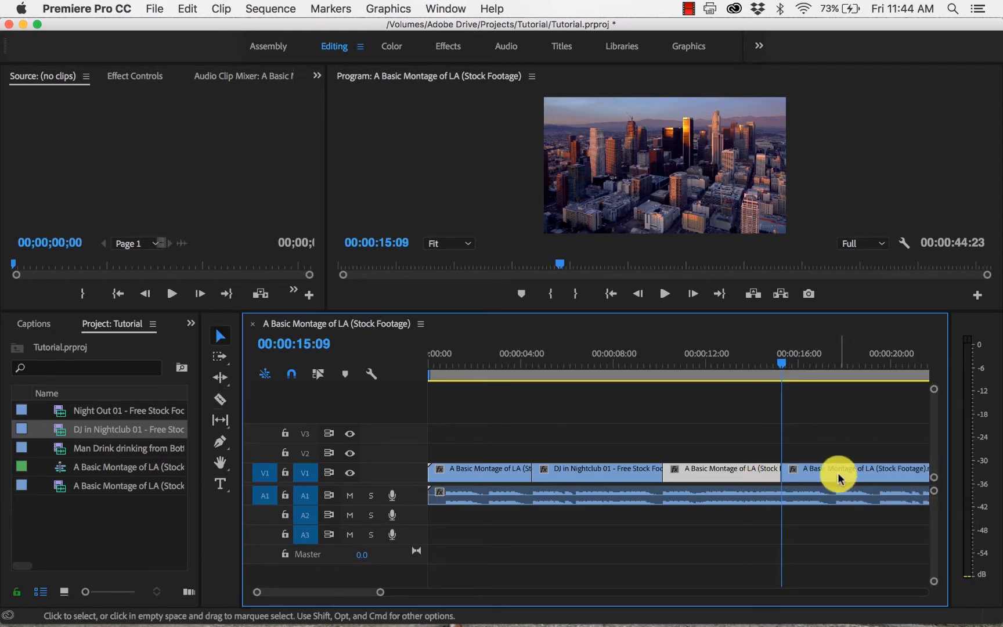
{"action": "left_click_drag", "start_coordinate": [840, 477], "coordinate": [884, 433]}
{"action": "scroll", "coordinate": [770, 442], "scroll_direction": "left", "scroll_amount": 5}
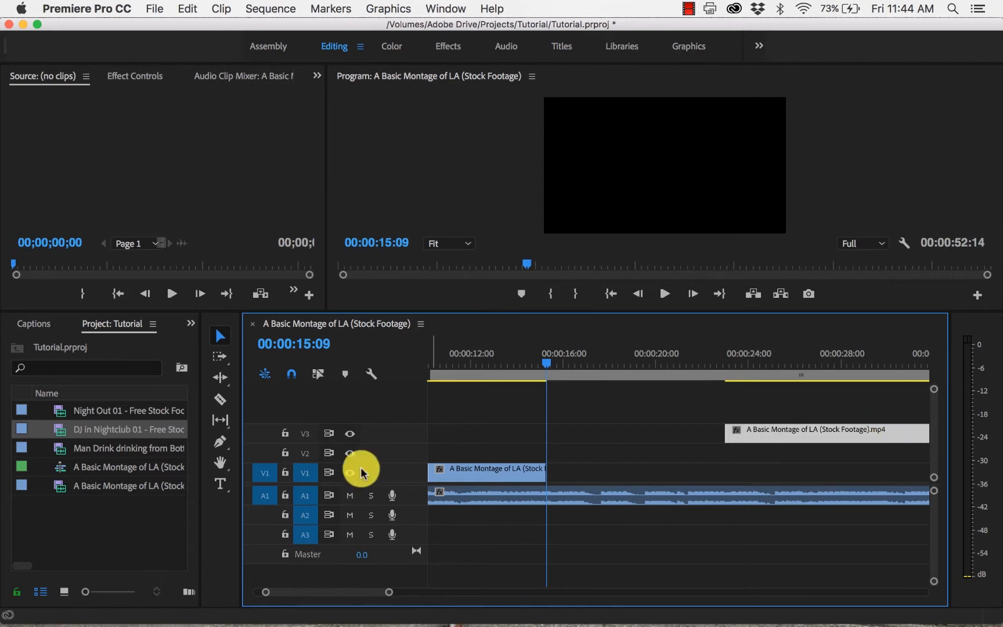
Step: Place the Man Drink drinking from Bottle 01 clip on V2 just after the LA montage piece and delete its audio
{"action": "left_click", "coordinate": [110, 448]}
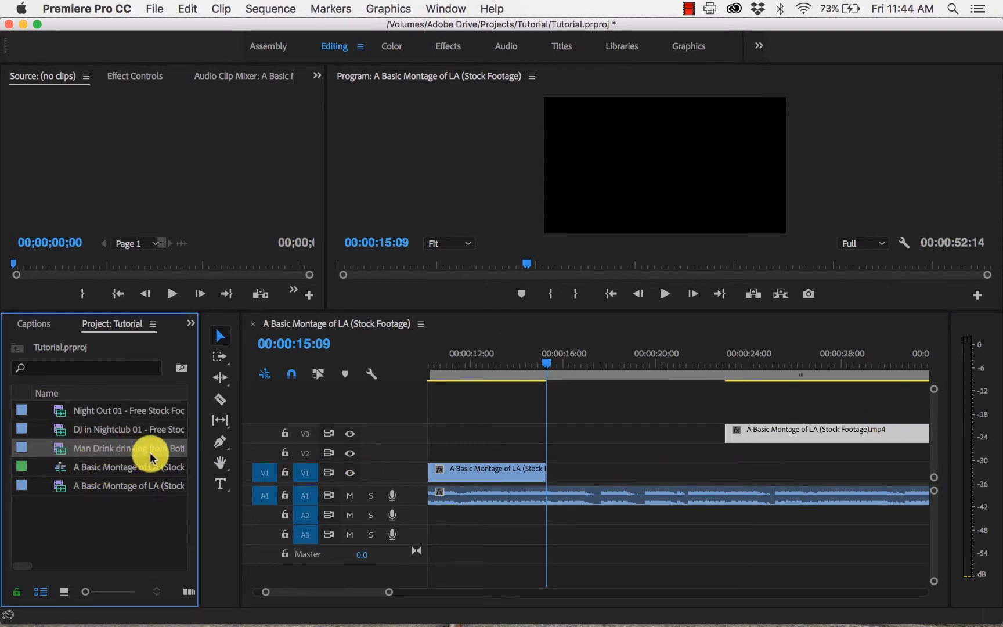
{"action": "left_click", "coordinate": [121, 459]}
{"action": "left_click", "coordinate": [112, 453]}
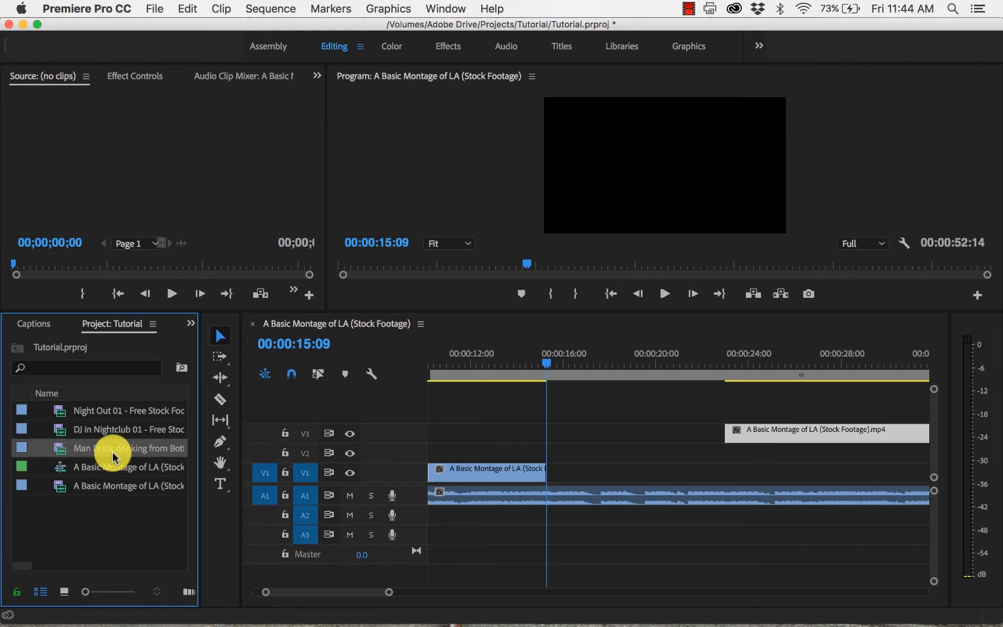
{"action": "left_click_drag", "start_coordinate": [94, 448], "coordinate": [559, 455]}
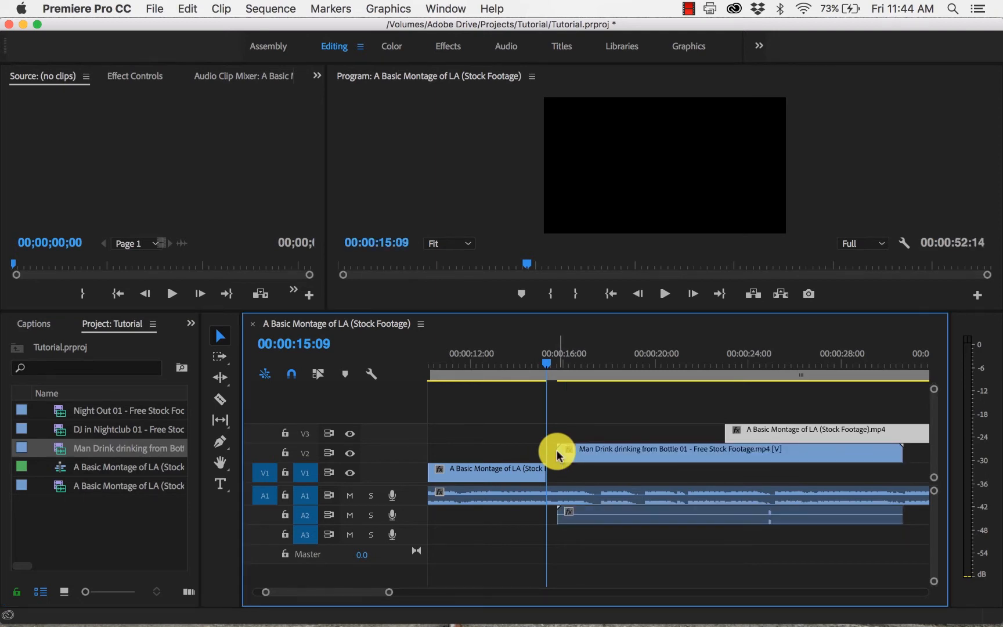
{"action": "left_click", "coordinate": [591, 513]}
{"action": "key", "text": "Delete"}
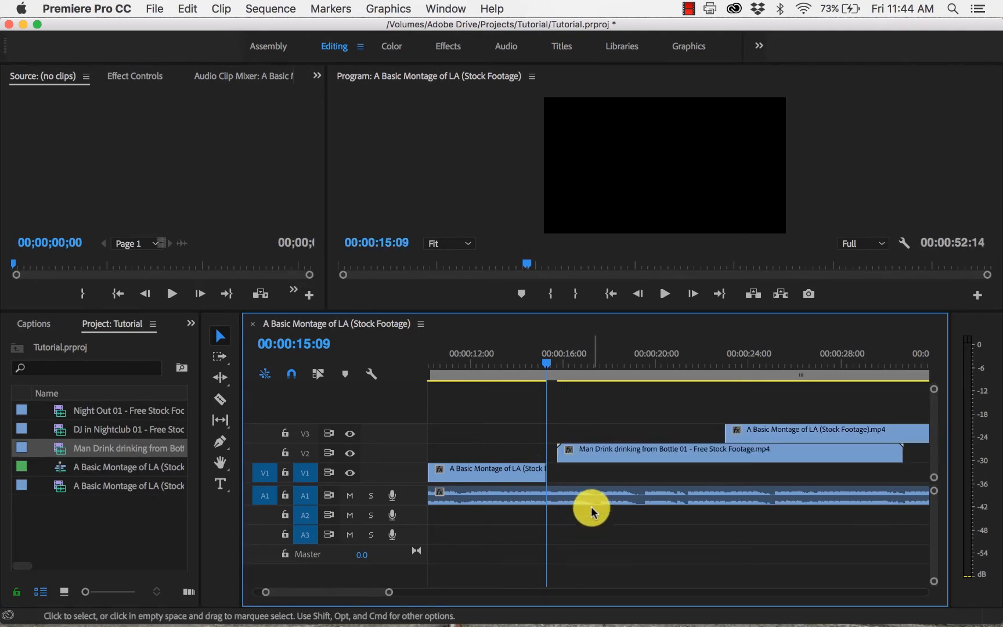
Step: Mute track A1 and split the Man Drink clip at 00:00:16:13, where the man's face is in frame
{"action": "left_click", "coordinate": [588, 450]}
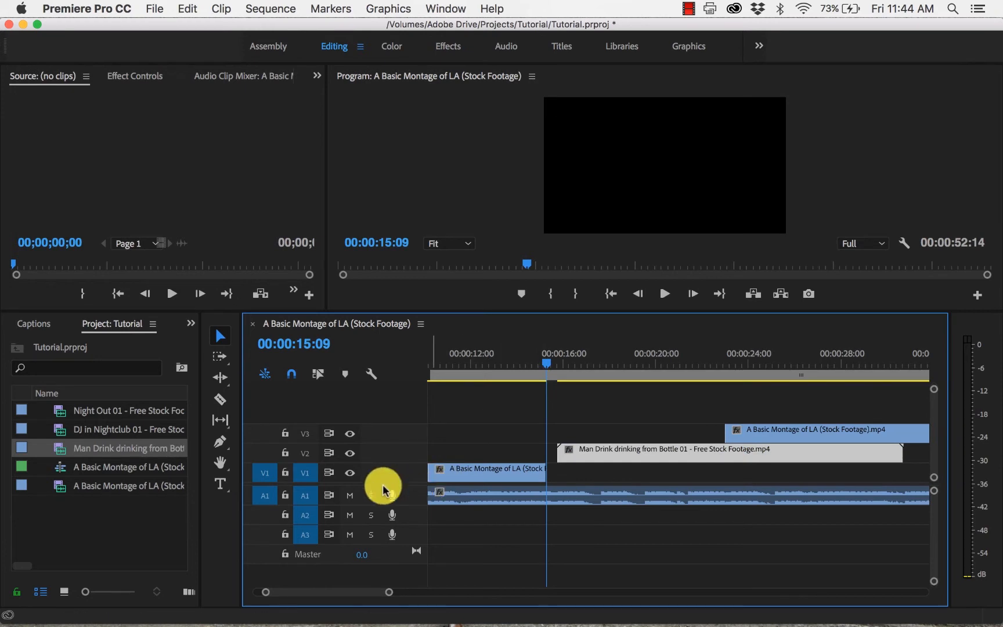
{"action": "left_click", "coordinate": [350, 496]}
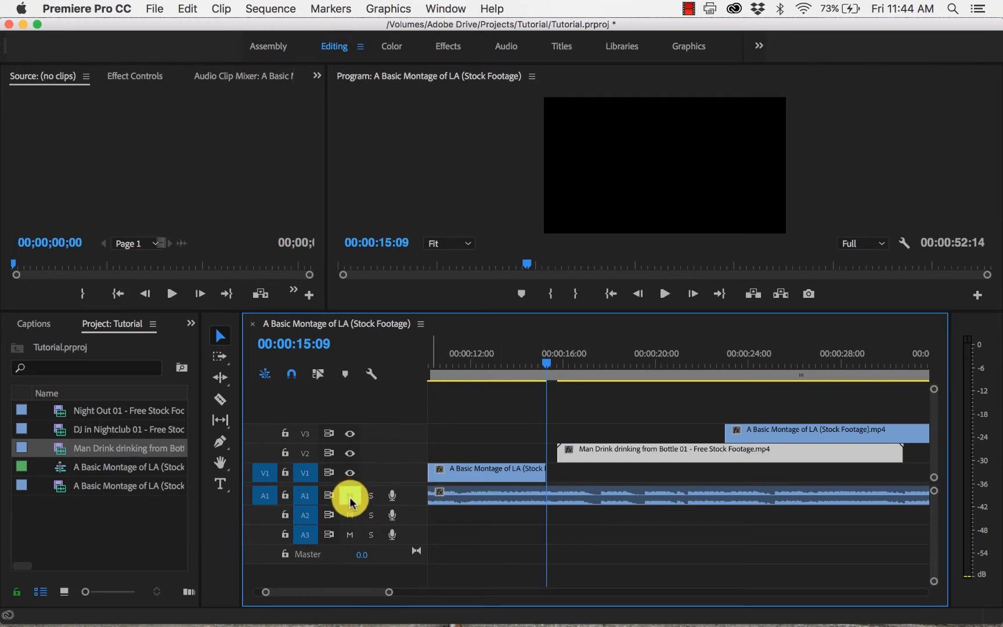
{"action": "left_click_drag", "start_coordinate": [546, 358], "coordinate": [573, 363]}
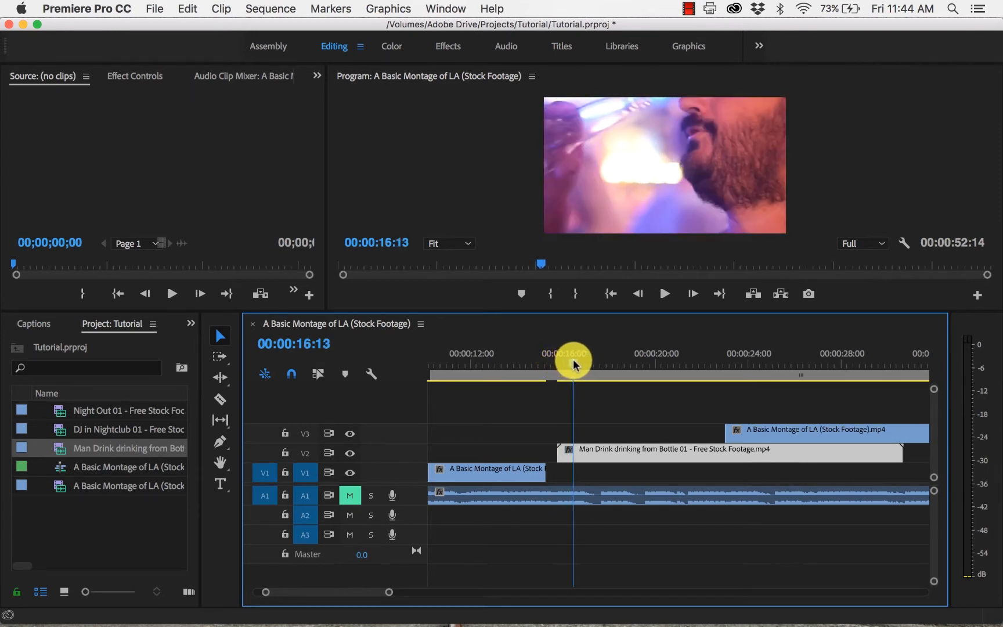
{"action": "key", "text": "c"}
{"action": "left_click", "coordinate": [574, 450]}
{"action": "key", "text": "v"}
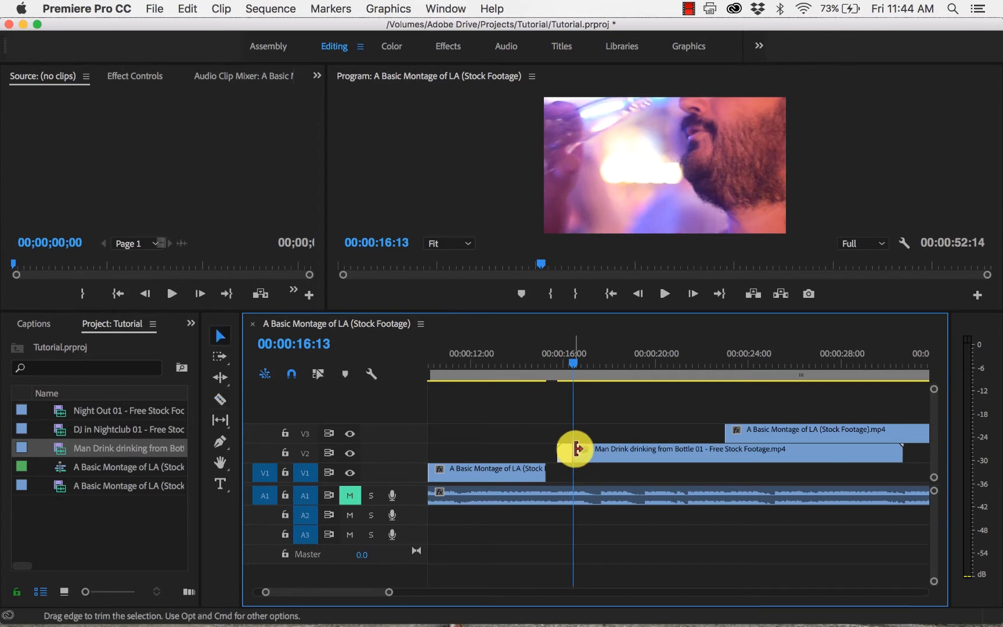
Step: Remove the short Man Drink piece before the cut and move the remaining piece to V1 directly against the LA montage piece
{"action": "left_click", "coordinate": [615, 452]}
{"action": "left_click_drag", "start_coordinate": [614, 452], "coordinate": [588, 472]}
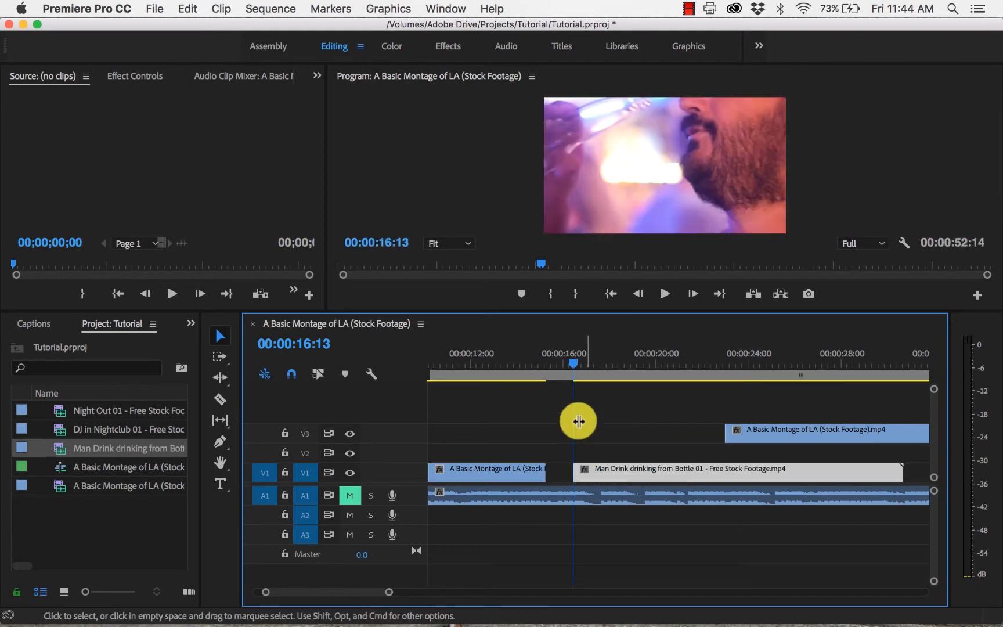
{"action": "left_click_drag", "start_coordinate": [573, 363], "coordinate": [528, 363]}
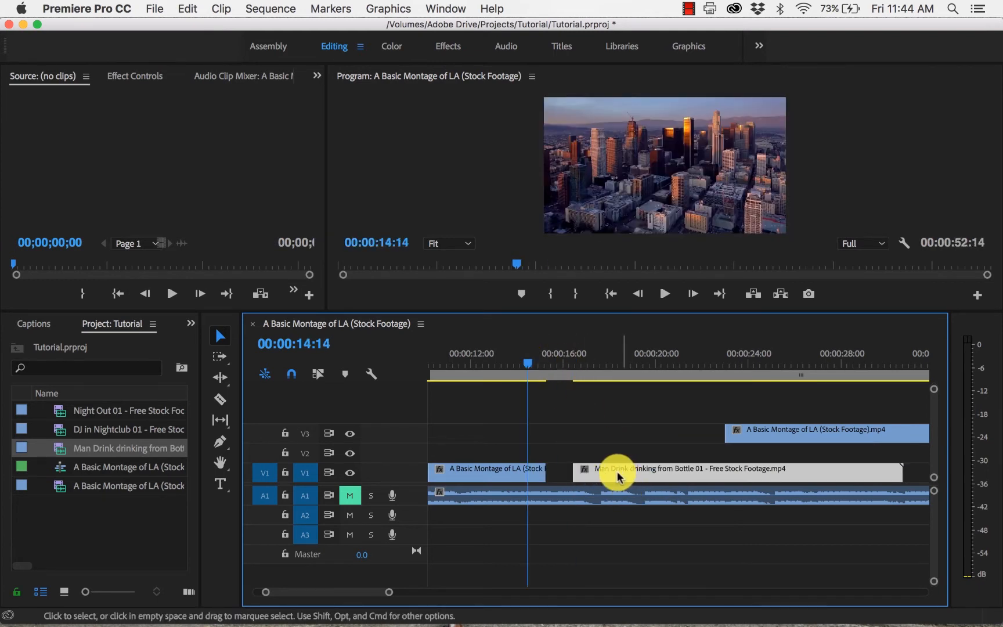
{"action": "left_click_drag", "start_coordinate": [609, 475], "coordinate": [600, 473]}
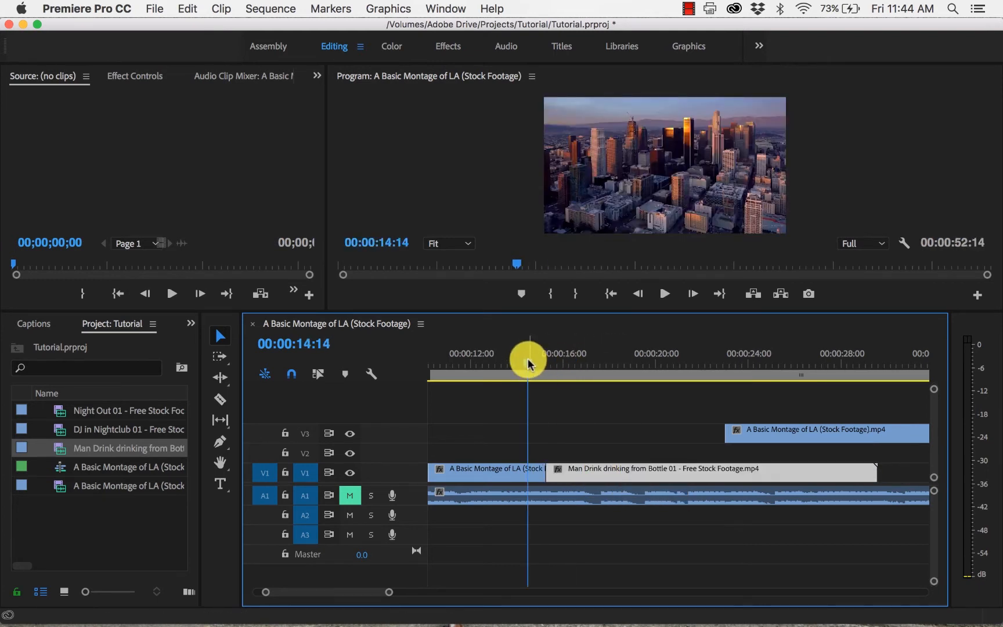
Step: Unmute track A1, split the Man Drink clip on the beat at 00:00:19:16 and delete the part after the cut
{"action": "left_click_drag", "start_coordinate": [528, 367], "coordinate": [645, 363]}
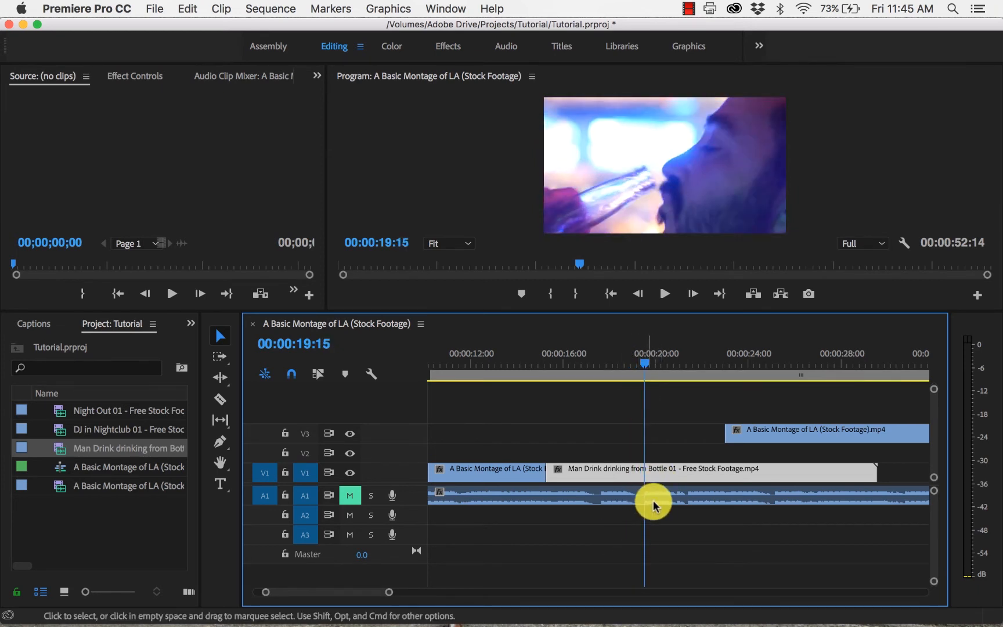
{"action": "left_click", "coordinate": [644, 363]}
{"action": "left_click", "coordinate": [644, 362]}
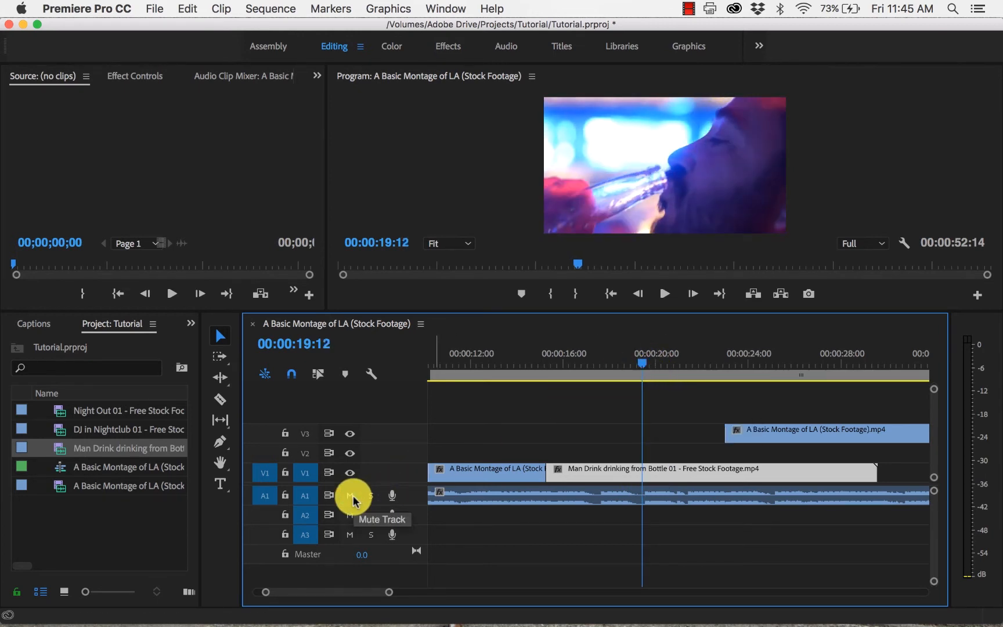
{"action": "key", "text": "space"}
{"action": "key", "text": "space"}
{"action": "key", "text": "Left"}
{"action": "key", "text": "Left"}
{"action": "key", "text": "Left"}
{"action": "key", "text": "Left"}
{"action": "key", "text": "Left"}
{"action": "key", "text": "Left"}
{"action": "key", "text": "Left"}
{"action": "key", "text": "Left"}
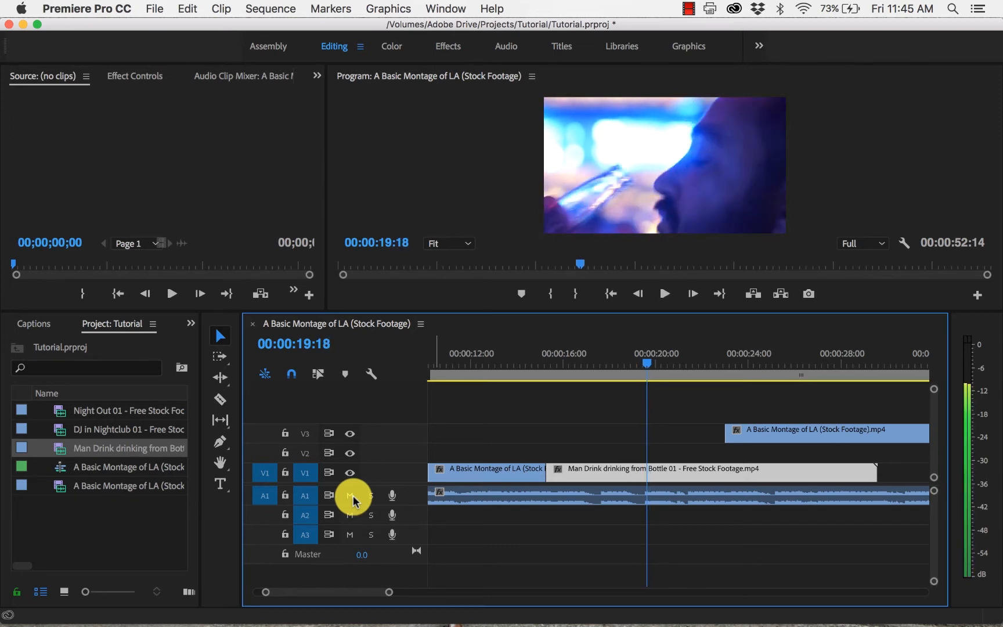
{"action": "key", "text": "Right"}
{"action": "key", "text": "Left"}
{"action": "key", "text": "Right"}
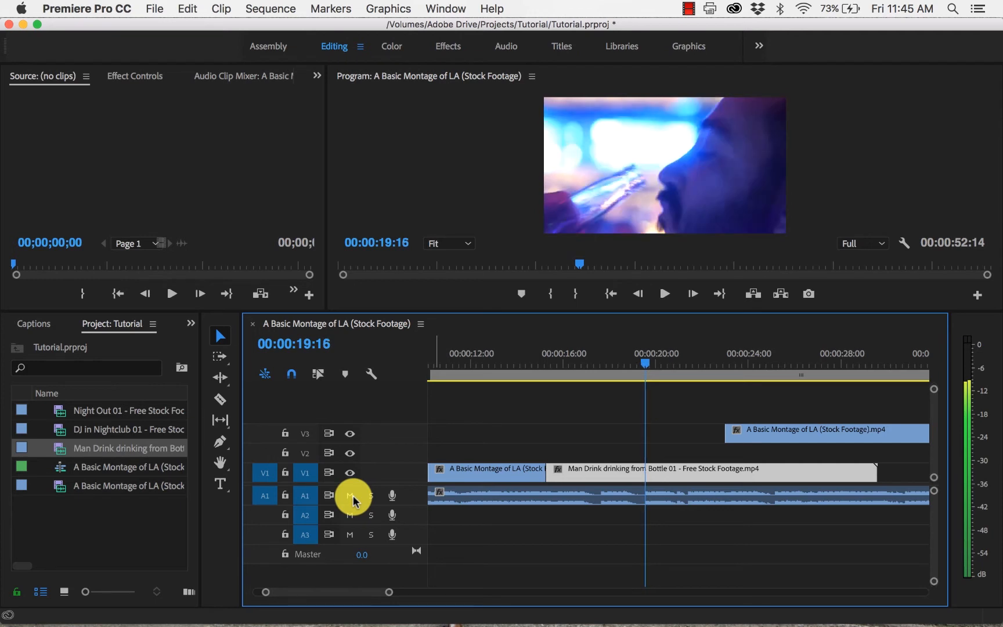
{"action": "key", "text": "c"}
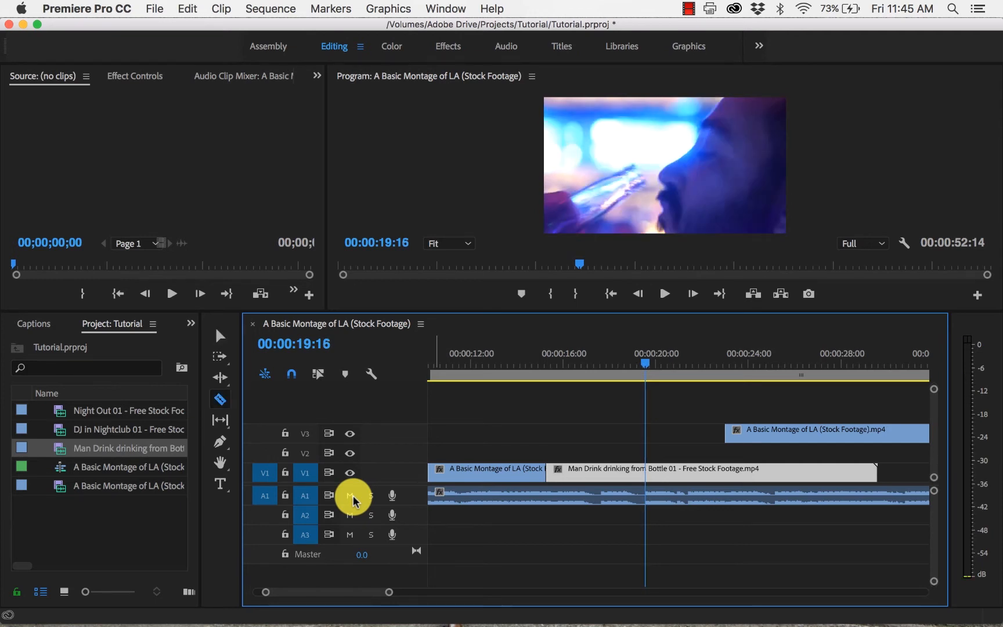
{"action": "left_click", "coordinate": [646, 461]}
{"action": "key", "text": "v"}
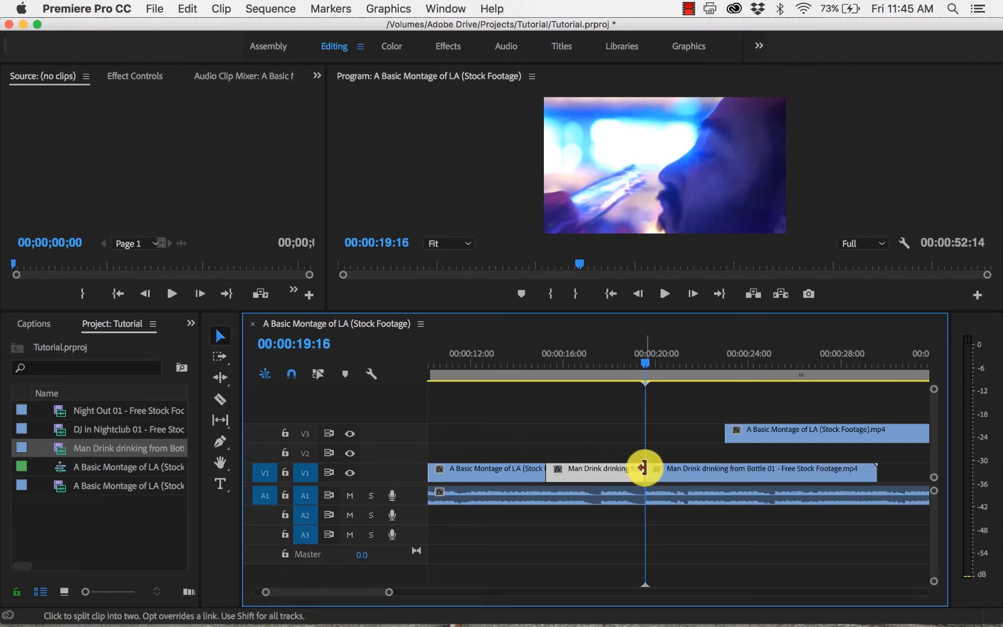
{"action": "key", "text": "Delete"}
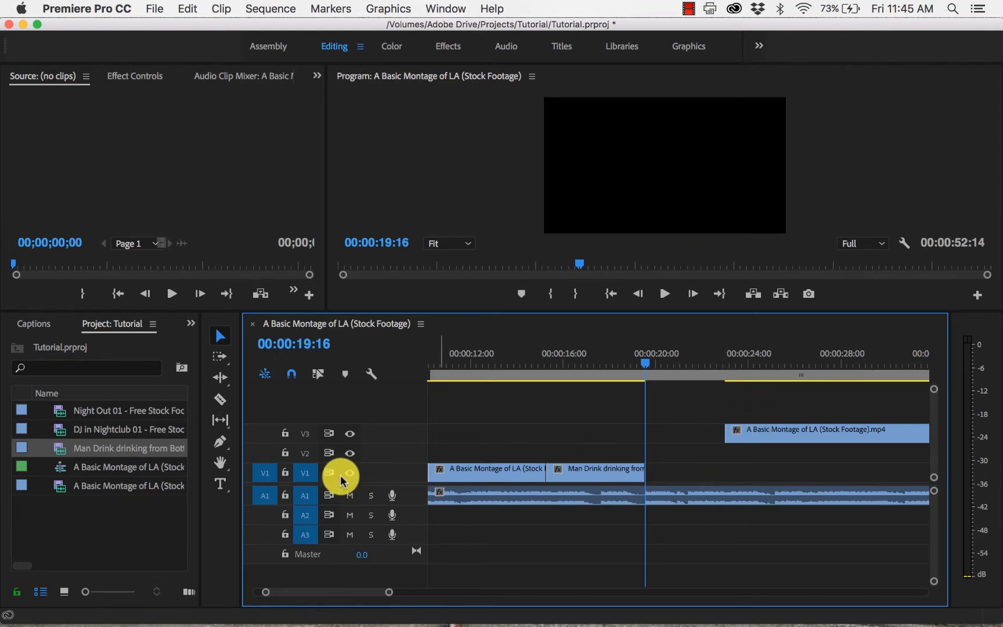
Step: With track A1 muted, move the LA montage piece on V3 to shortly after the Man Drink clip and split it at 00:00:25:11
{"action": "left_click", "coordinate": [350, 495]}
{"action": "left_click_drag", "start_coordinate": [843, 436], "coordinate": [780, 433]}
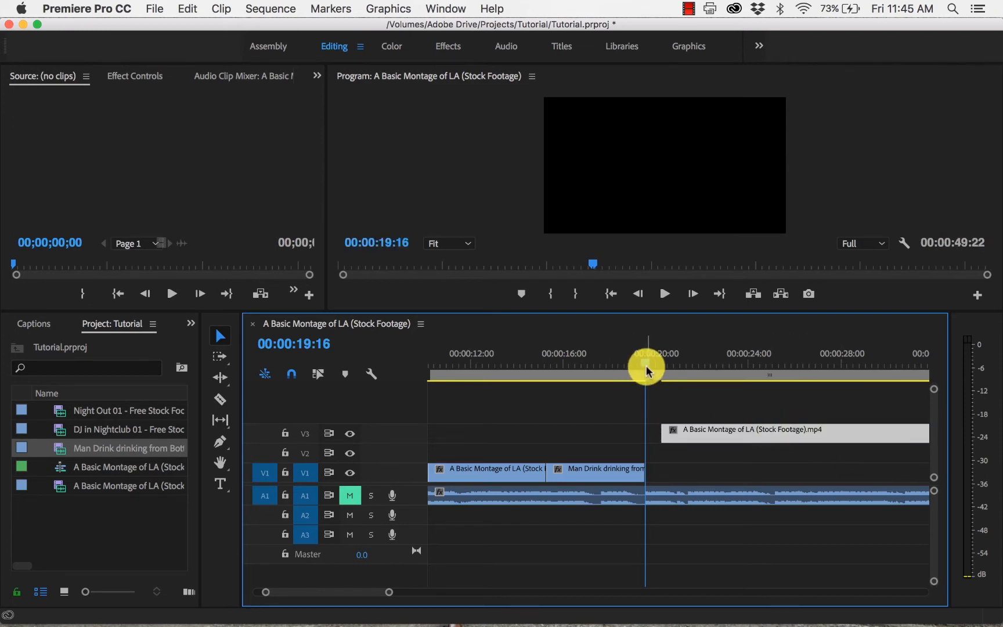
{"action": "left_click_drag", "start_coordinate": [647, 370], "coordinate": [777, 366]}
{"action": "key", "text": "c"}
{"action": "left_click", "coordinate": [779, 434]}
{"action": "key", "text": "v"}
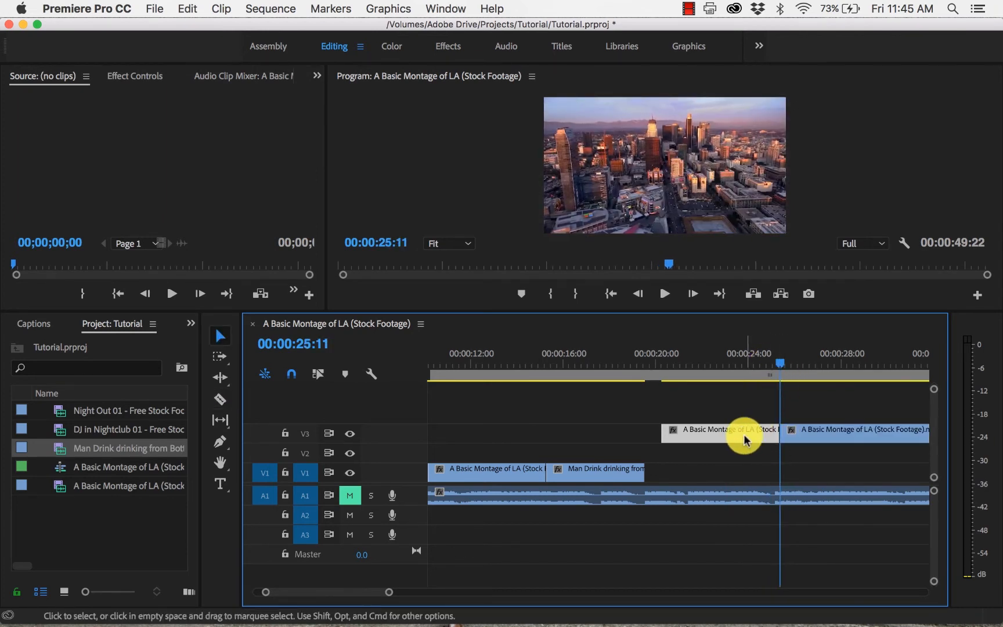
Step: Delete the LA montage piece before the cut and move the remaining piece to V1 directly against the end of the Man Drink clip
{"action": "key", "text": "minus"}
{"action": "key", "text": "Delete"}
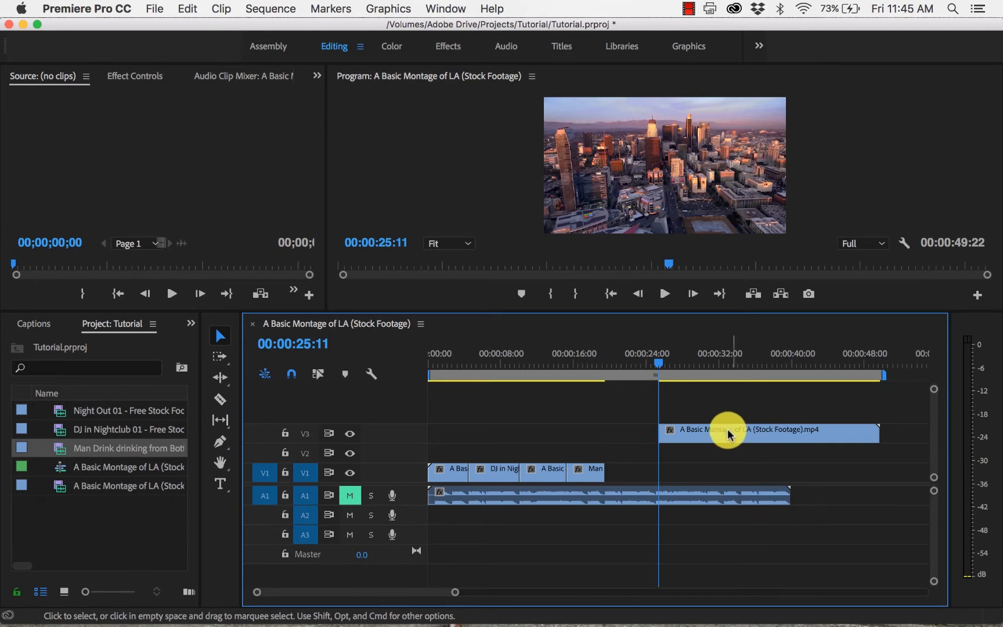
{"action": "left_click_drag", "start_coordinate": [726, 436], "coordinate": [672, 471]}
Step: Unmute track A1, split the LA montage piece on the beat at 00:00:25:04 and move the part after the cut to V3, past 00:00:40:00
{"action": "scroll", "coordinate": [733, 493], "scroll_direction": "up", "scroll_amount": 5}
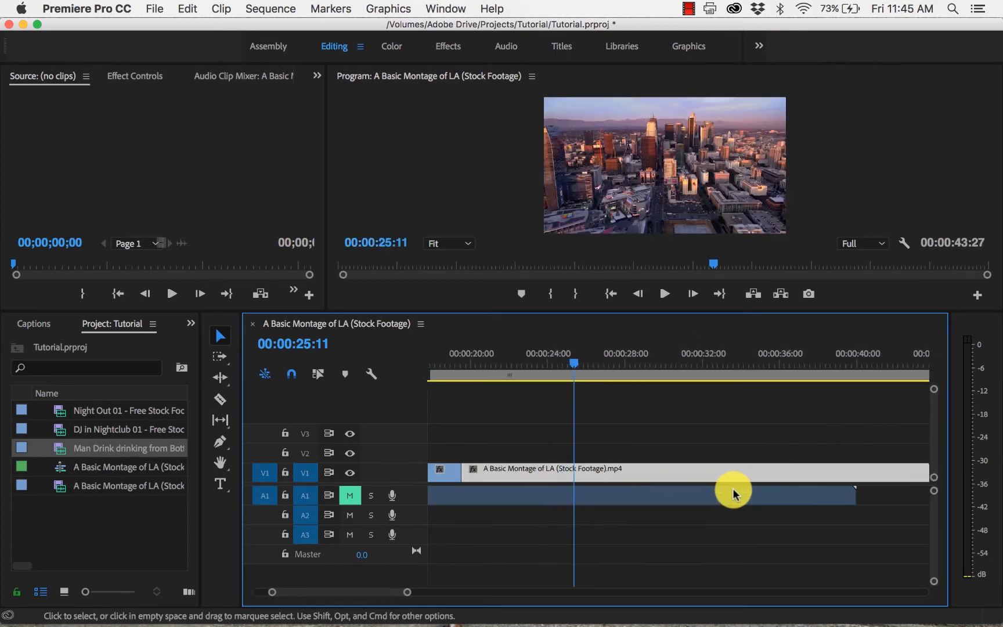
{"action": "scroll", "coordinate": [734, 493], "scroll_direction": "down", "scroll_amount": 1}
{"action": "left_click_drag", "start_coordinate": [604, 361], "coordinate": [560, 374]}
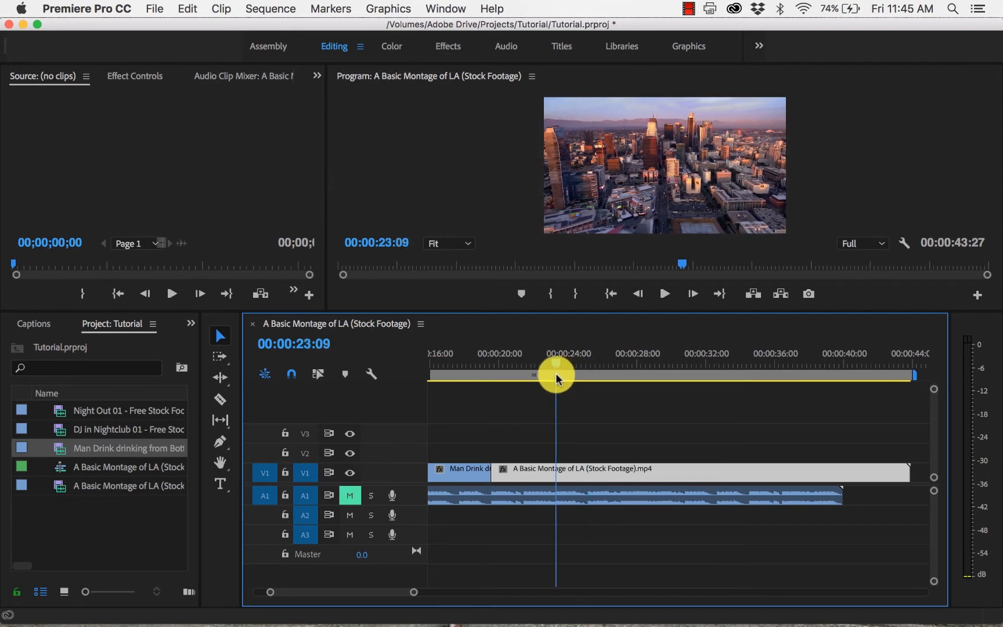
{"action": "left_click", "coordinate": [349, 498]}
{"action": "key", "text": "space"}
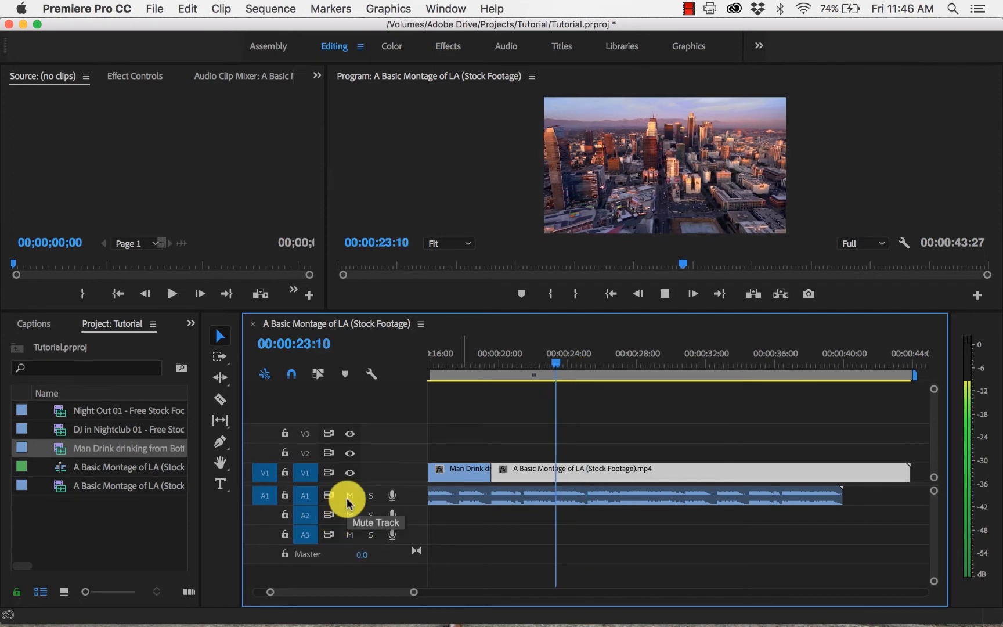
{"action": "key", "text": "space"}
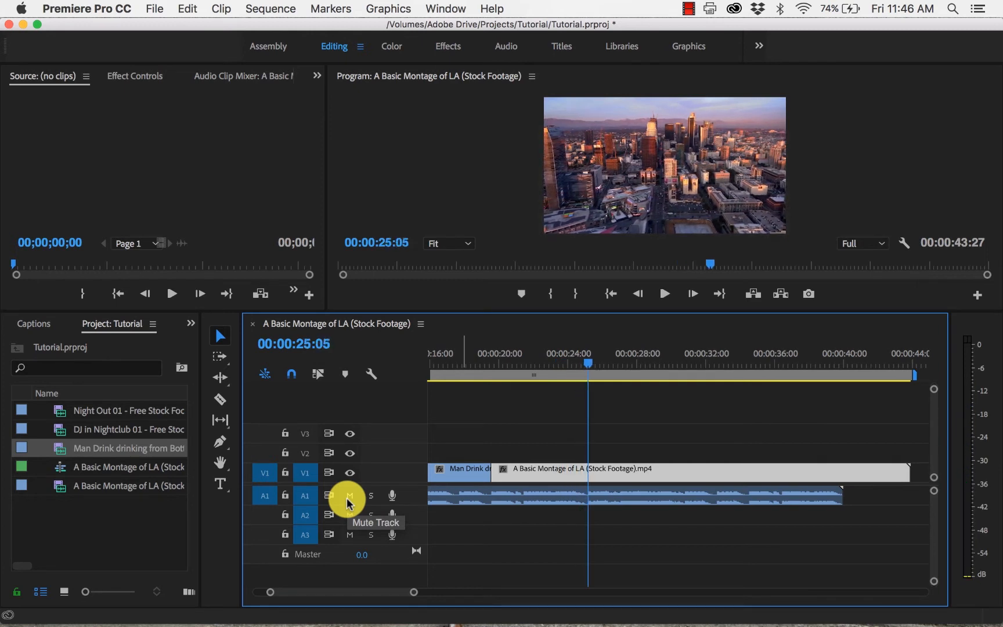
{"action": "key", "text": "Left"}
{"action": "key", "text": "Left"}
{"action": "key", "text": "Right"}
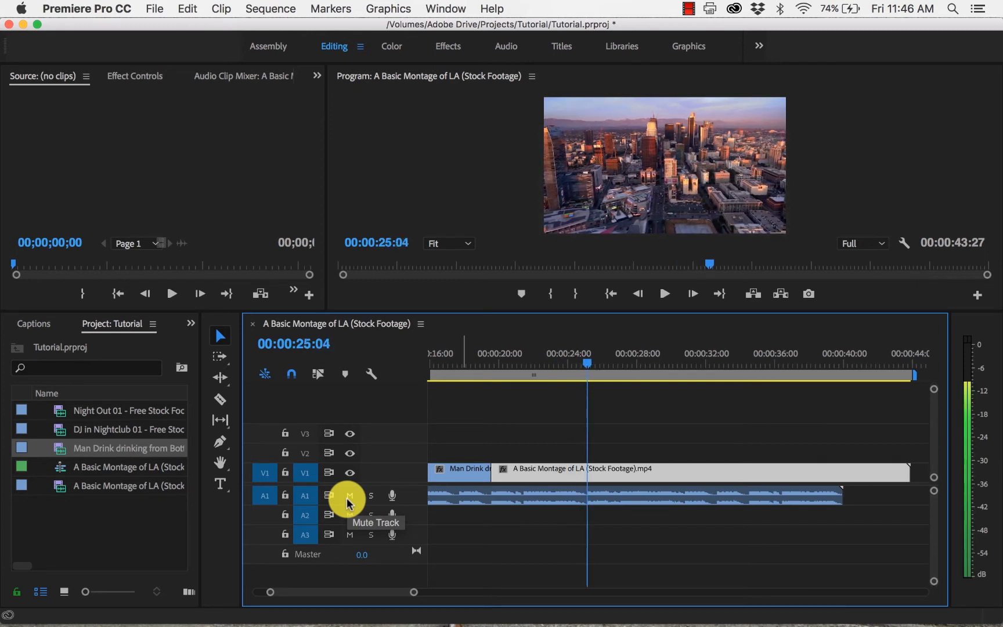
{"action": "key", "text": "c"}
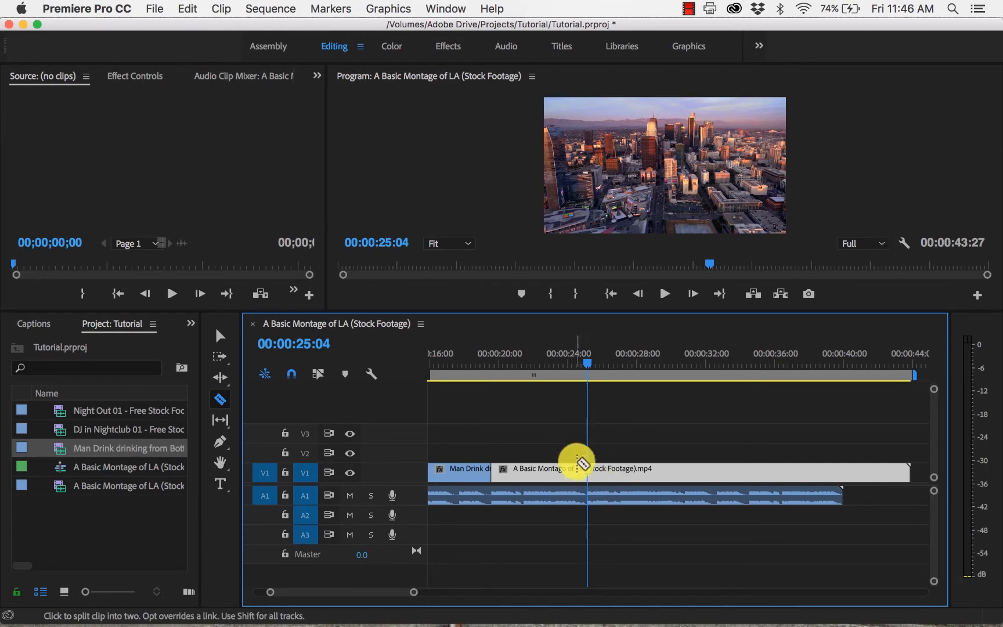
{"action": "left_click", "coordinate": [589, 471]}
{"action": "key", "text": "v"}
{"action": "left_click", "coordinate": [648, 475]}
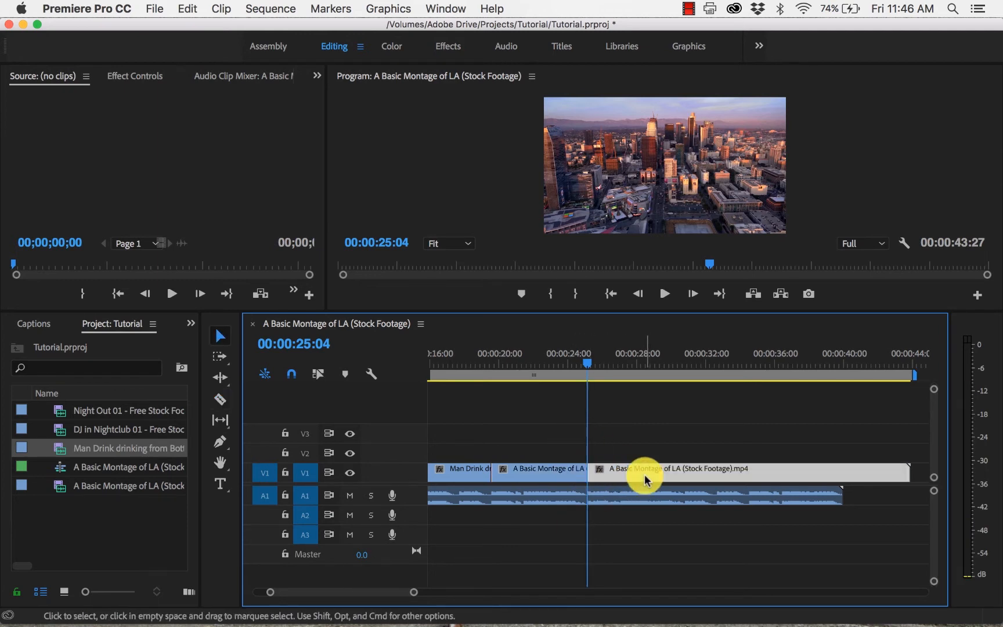
{"action": "left_click_drag", "start_coordinate": [639, 475], "coordinate": [898, 433]}
Step: Place the Night Out 01 clip on V2 at 00:00:25:04 and delete its audio from A2
{"action": "left_click", "coordinate": [98, 413]}
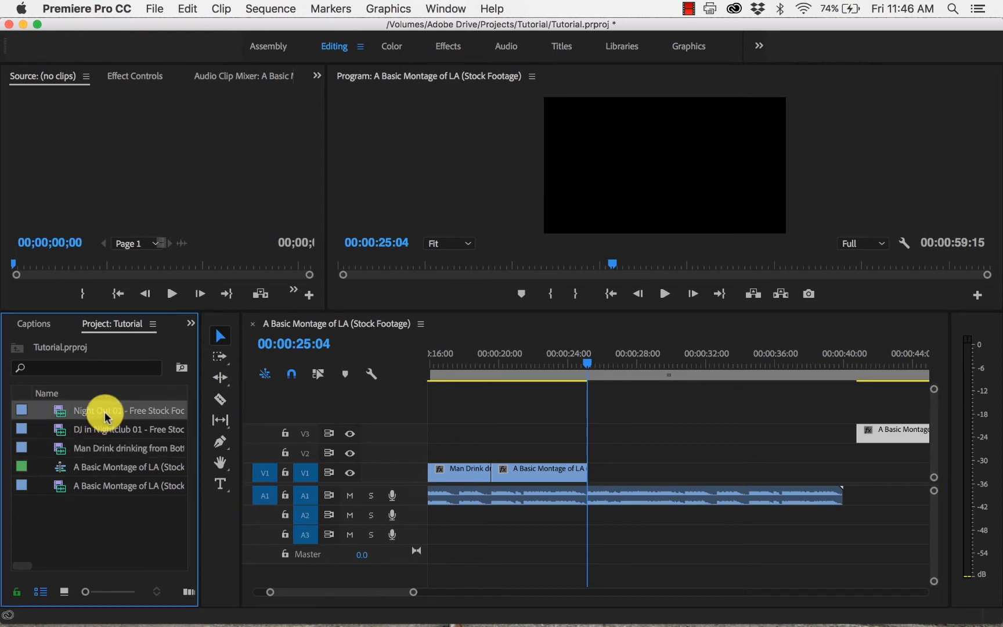
{"action": "left_click_drag", "start_coordinate": [83, 410], "coordinate": [593, 449]}
{"action": "left_click", "coordinate": [637, 514]}
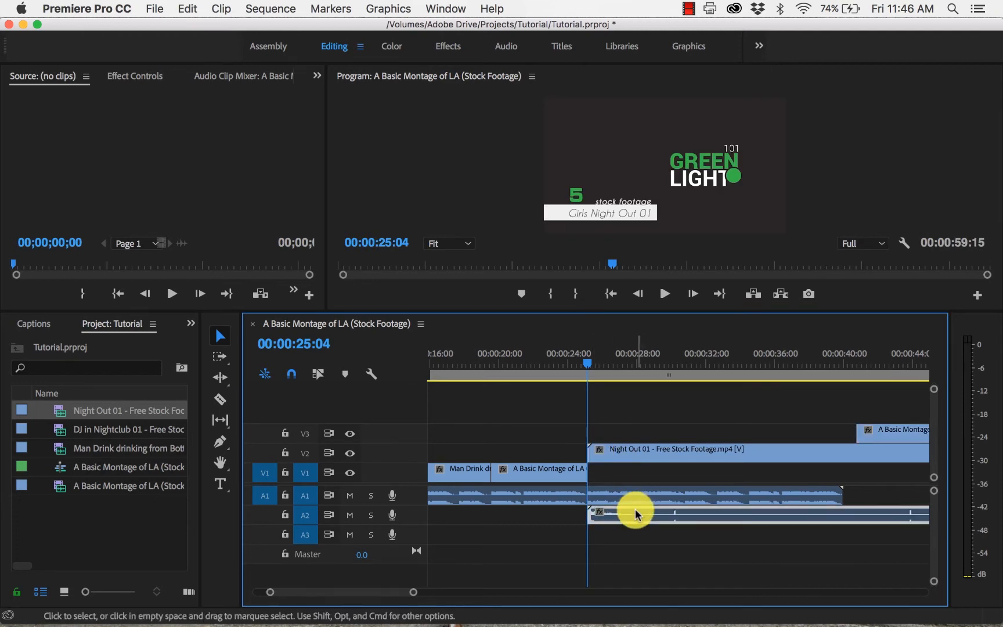
{"action": "key", "text": "Delete"}
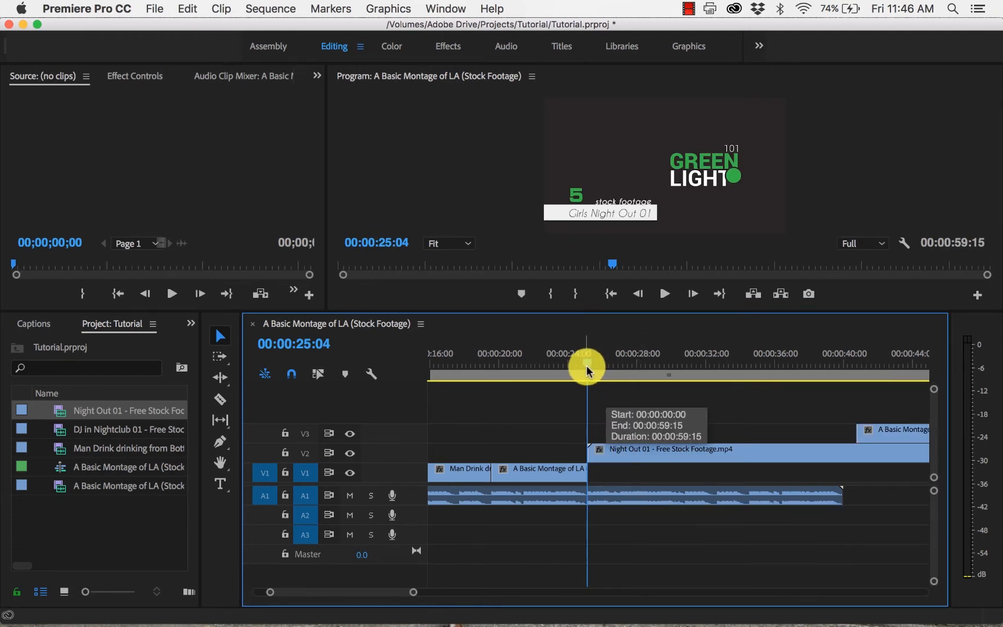
Step: With track A1 muted, split the Night Out 01 clip at 00:00:30:20 and delete the part before the cut
{"action": "left_click_drag", "start_coordinate": [587, 365], "coordinate": [675, 373]}
{"action": "left_click", "coordinate": [353, 496]}
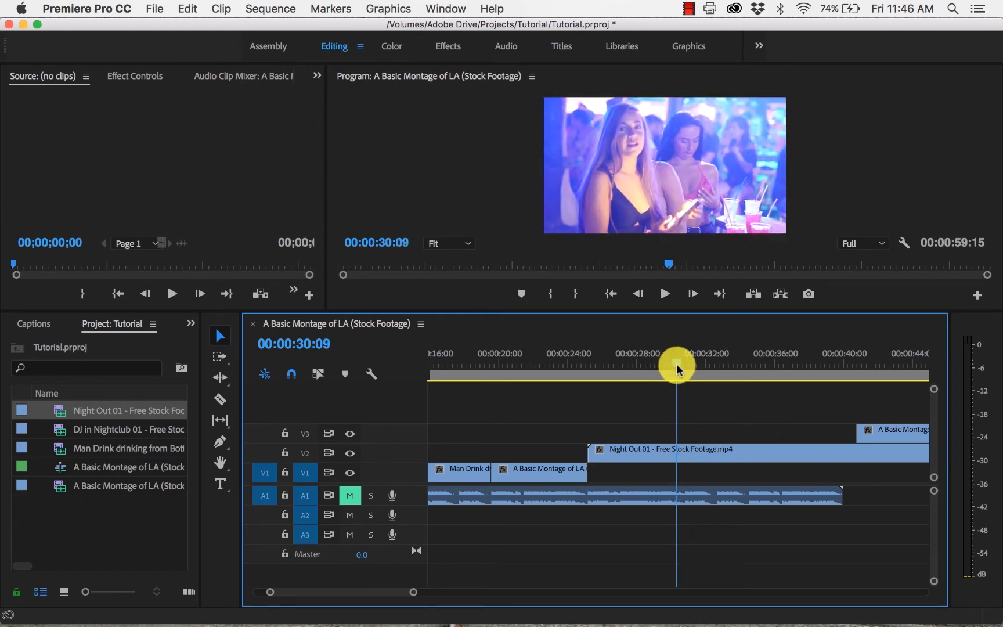
{"action": "left_click_drag", "start_coordinate": [676, 363], "coordinate": [683, 364]}
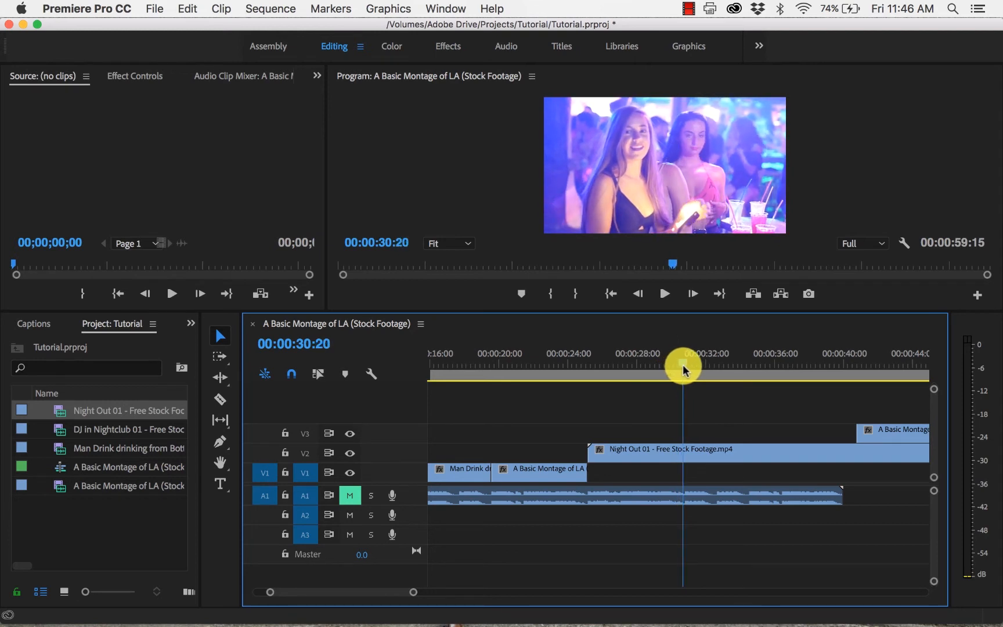
{"action": "key", "text": "c"}
{"action": "left_click", "coordinate": [682, 450]}
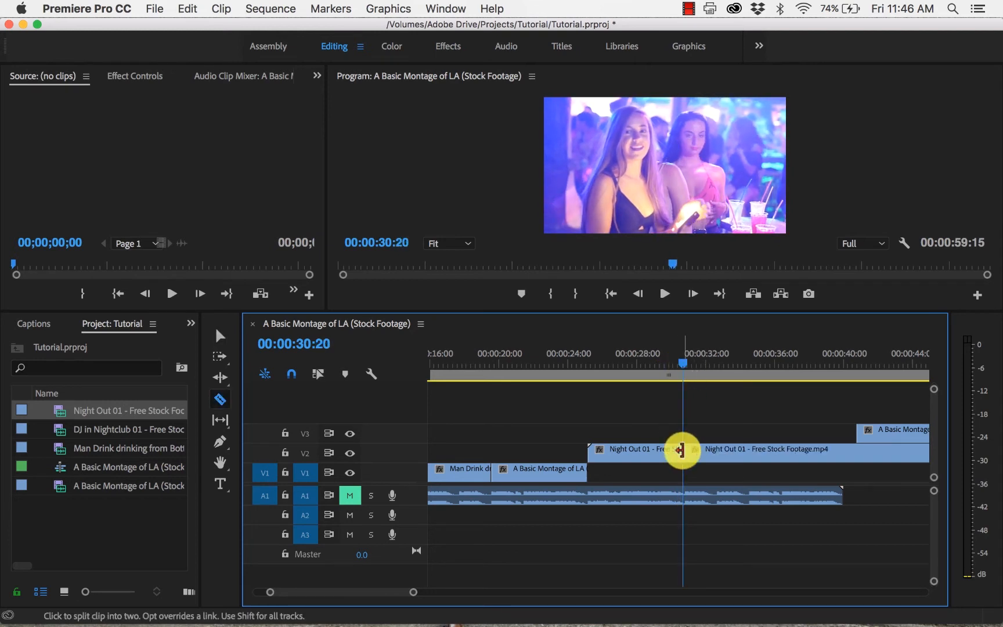
{"action": "key", "text": "v"}
{"action": "left_click", "coordinate": [649, 452]}
{"action": "key", "text": "Delete"}
Step: Move the remaining Night Out 01 piece earlier on V2, shortly after the LA montage piece, and play it back
{"action": "left_click_drag", "start_coordinate": [701, 454], "coordinate": [645, 455]}
{"action": "left_click_drag", "start_coordinate": [683, 359], "coordinate": [611, 358]}
{"action": "key", "text": "space"}
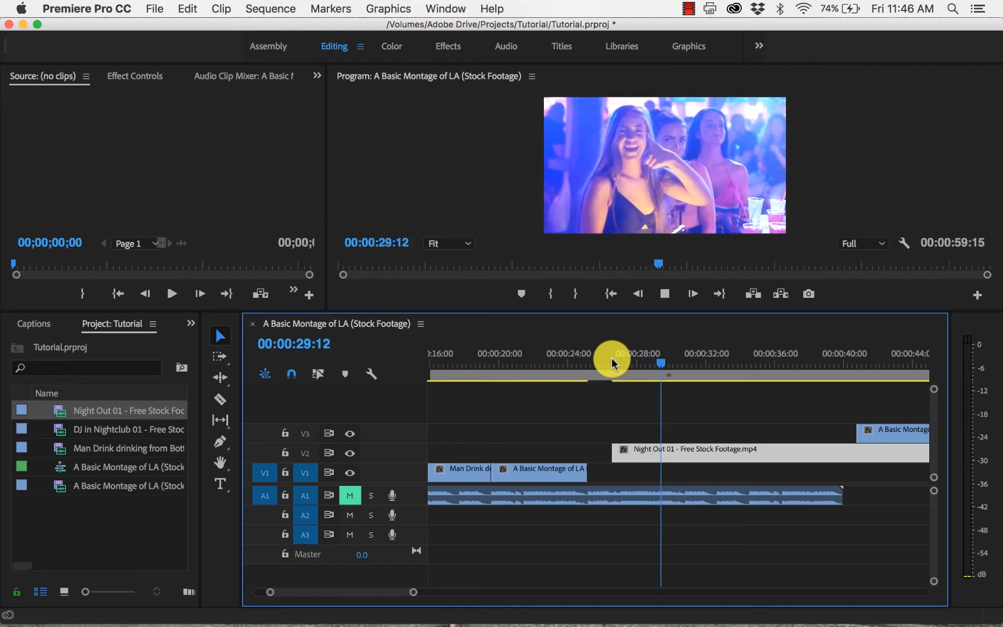
{"action": "key", "text": "space"}
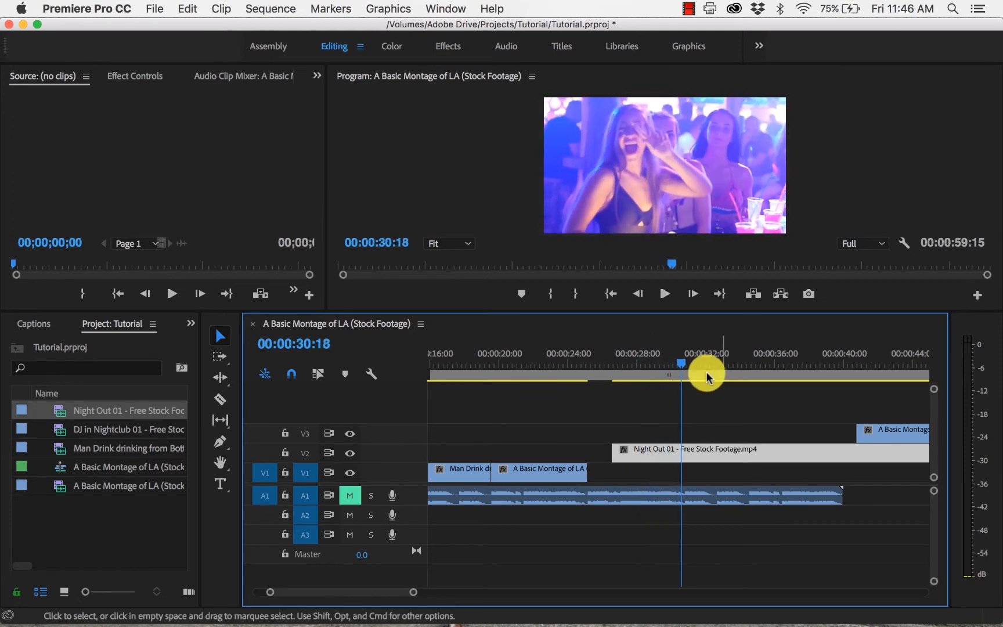
Step: Set the speed of the Night Out 01 piece to 200%
{"action": "right_click", "coordinate": [665, 459]}
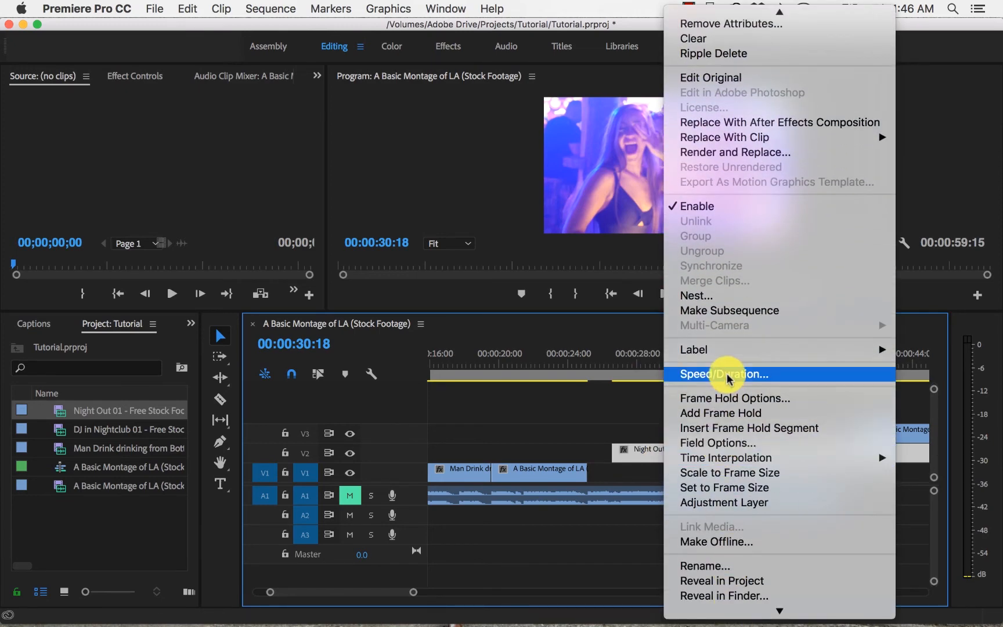
{"action": "left_click", "coordinate": [727, 378]}
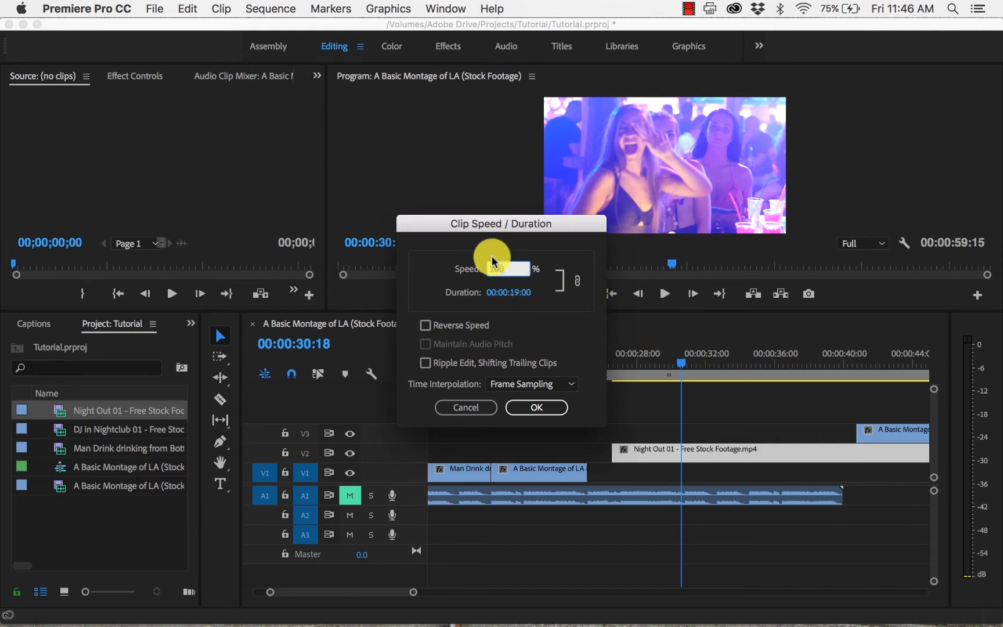
{"action": "type", "text": "200"}
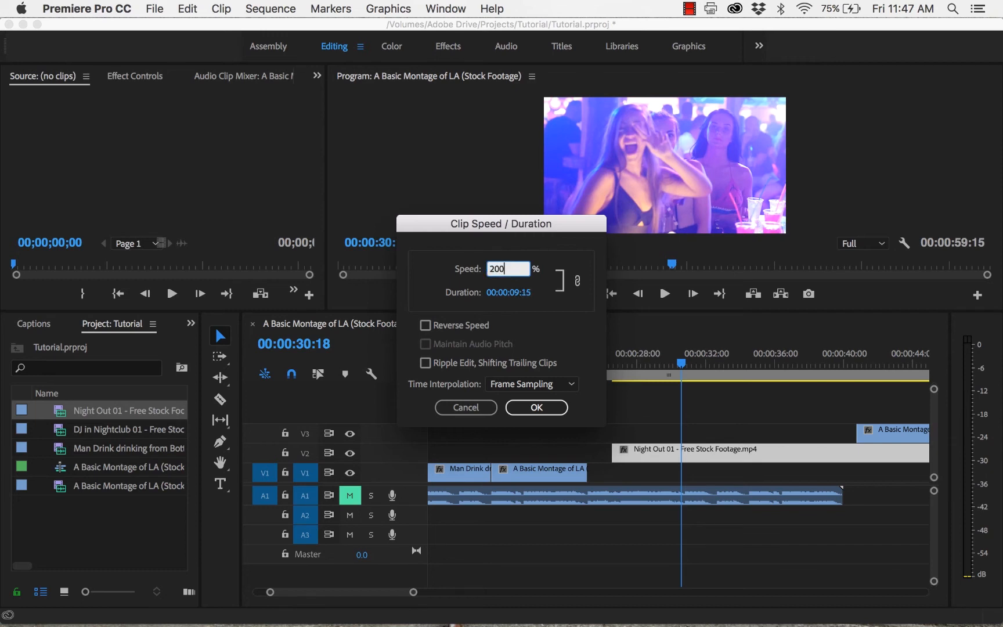
{"action": "double_click", "coordinate": [502, 259]}
{"action": "left_click", "coordinate": [545, 408]}
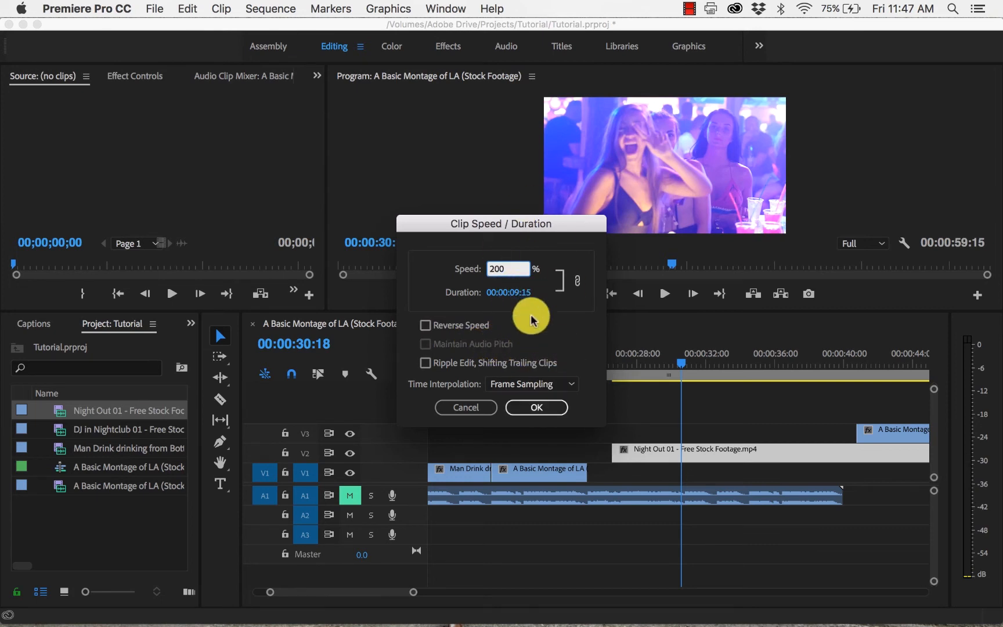
{"action": "left_click", "coordinate": [532, 407]}
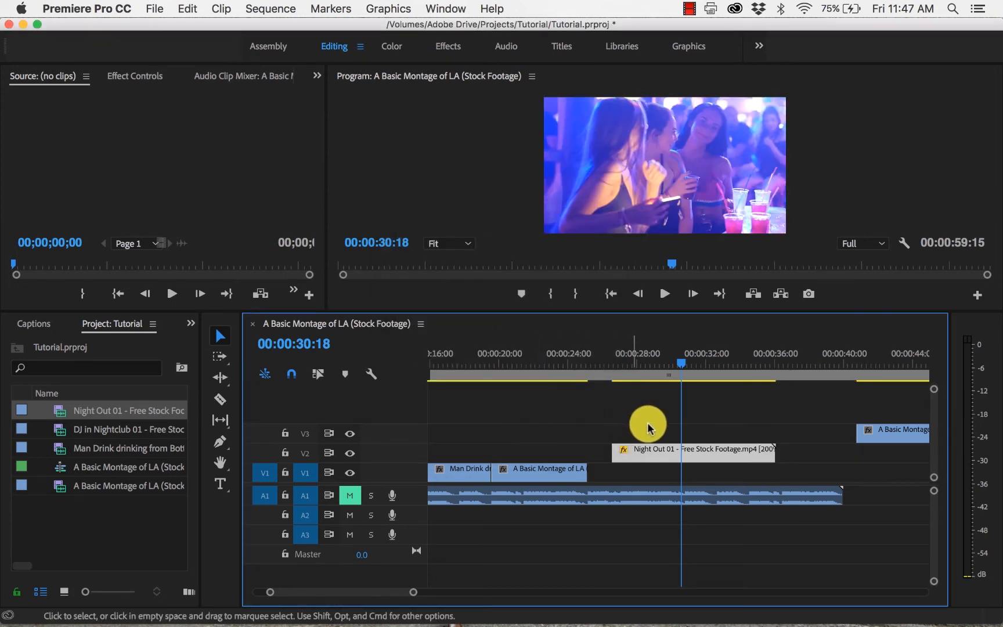
Step: Move the sped-up Night Out 01 piece to V1 directly against the LA montage piece and play it back
{"action": "left_click_drag", "start_coordinate": [651, 455], "coordinate": [623, 470]}
{"action": "left_click_drag", "start_coordinate": [679, 361], "coordinate": [707, 361]}
{"action": "left_click_drag", "start_coordinate": [644, 480], "coordinate": [622, 469]}
{"action": "left_click_drag", "start_coordinate": [707, 366], "coordinate": [591, 371]}
{"action": "key", "text": "space"}
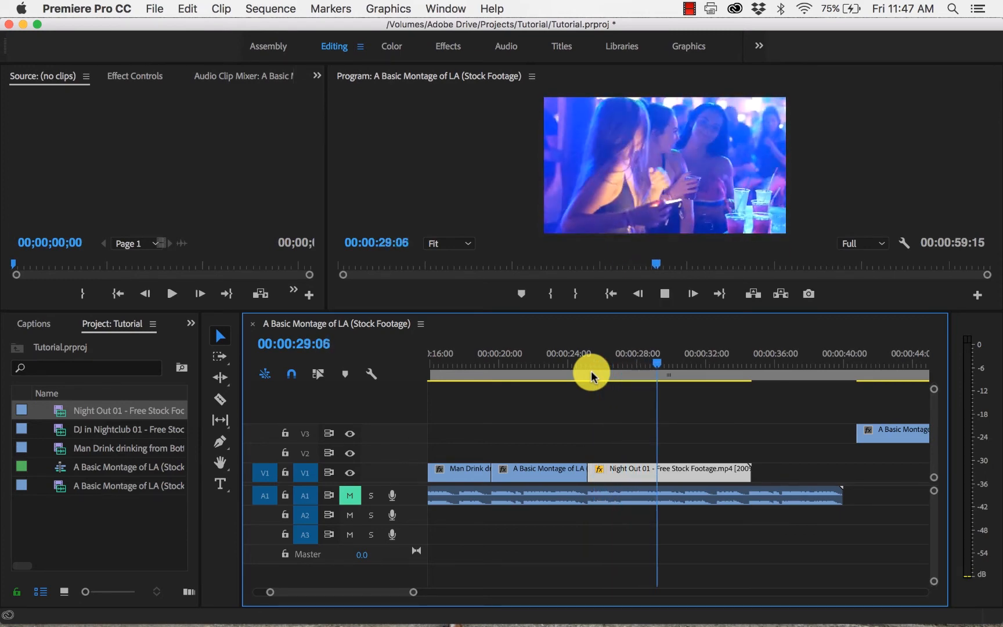
{"action": "key", "text": "space"}
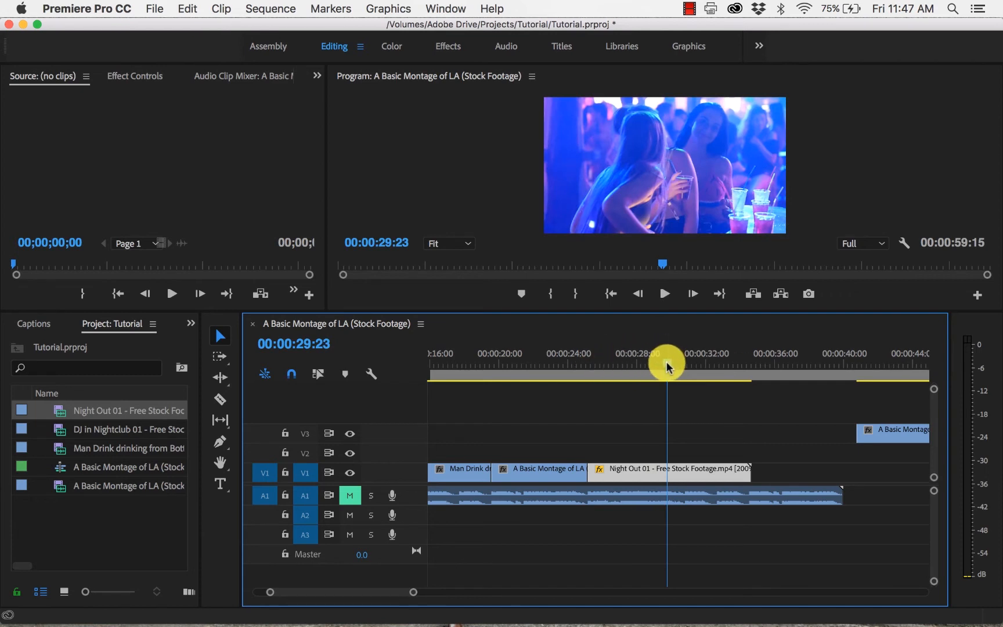
Step: Split the Night Out 01 piece on V1 at 00:00:29:01 and remove the part after the cut
{"action": "left_click_drag", "start_coordinate": [666, 363], "coordinate": [653, 364]}
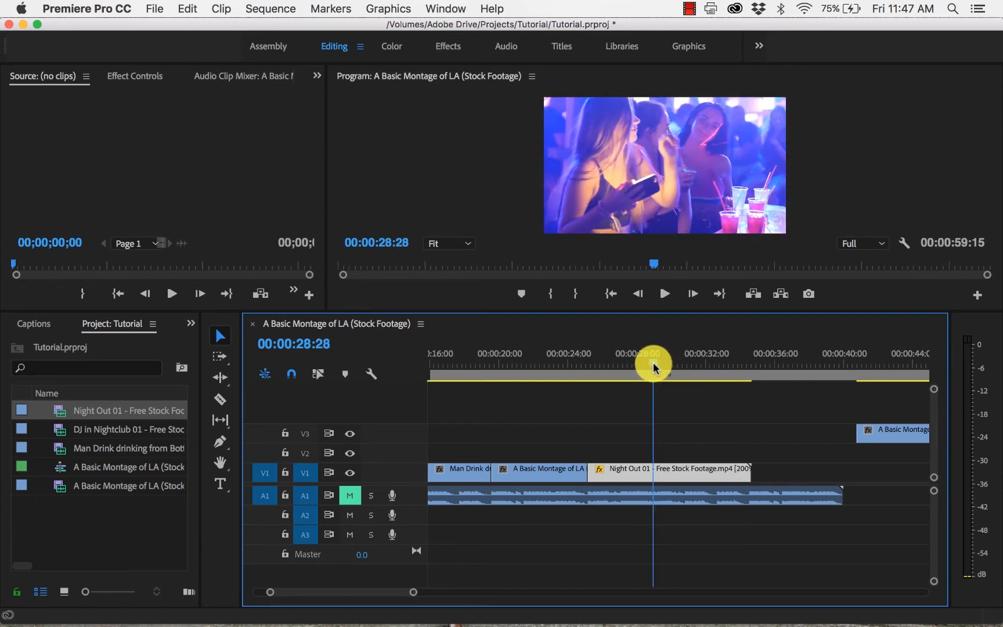
{"action": "left_click_drag", "start_coordinate": [653, 362], "coordinate": [653, 362]}
{"action": "key", "text": "c"}
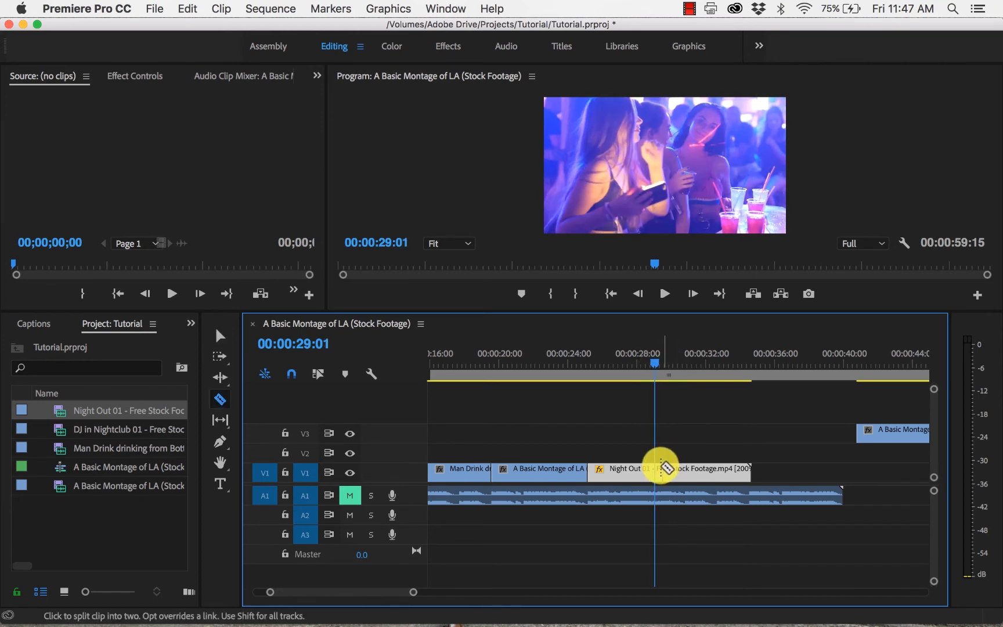
{"action": "left_click", "coordinate": [654, 468]}
{"action": "key", "text": "v"}
Step: Move the LA montage piece on V3 to shortly after the Night Out 01 clip and split it at 00:00:35:19
{"action": "left_click_drag", "start_coordinate": [676, 476], "coordinate": [694, 439]}
{"action": "left_click_drag", "start_coordinate": [654, 367], "coordinate": [766, 367]}
{"action": "key", "text": "c"}
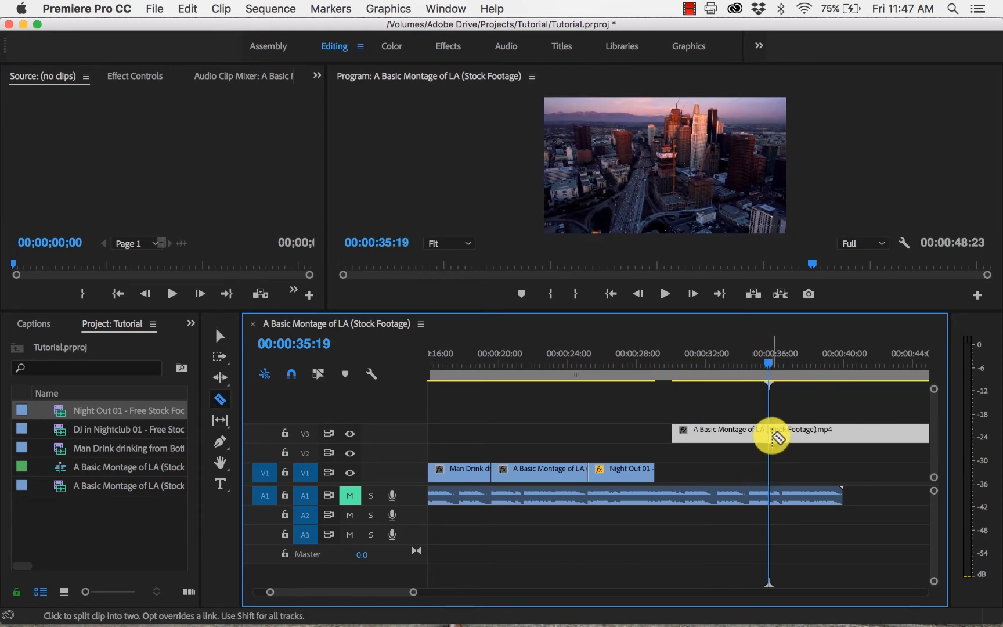
{"action": "left_click", "coordinate": [769, 434]}
Step: Delete the LA montage piece before the cut and move the remaining piece to V1 directly against the end of the Night Out 01 clip
{"action": "key", "text": "v"}
{"action": "key", "text": "Delete"}
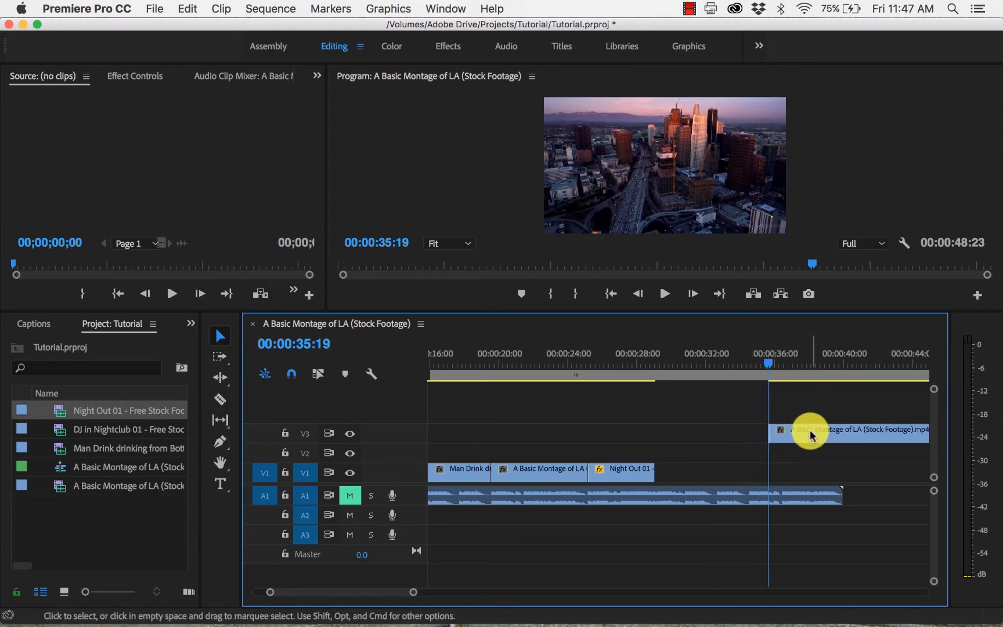
{"action": "left_click_drag", "start_coordinate": [802, 429], "coordinate": [718, 474]}
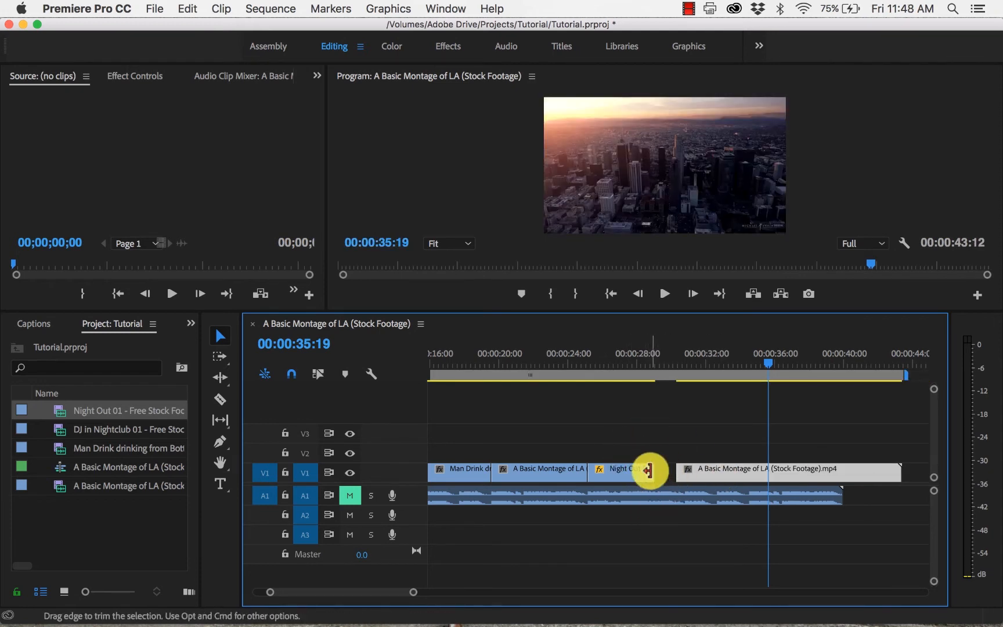
{"action": "left_click_drag", "start_coordinate": [732, 470], "coordinate": [708, 468]}
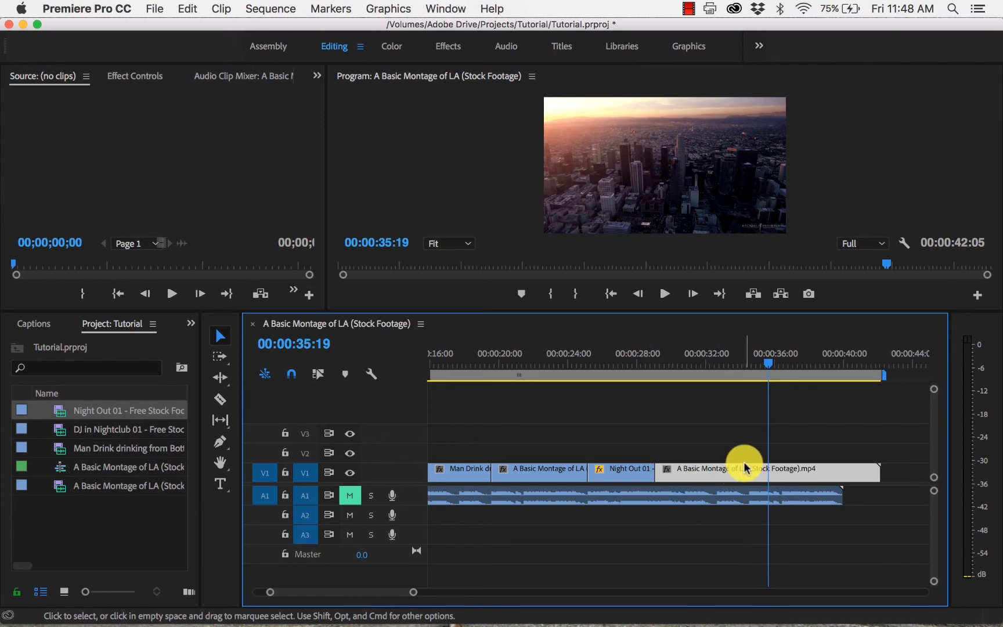
Step: Split the last LA montage piece and the A1 music at 00:00:35:02 and delete both parts after the cut
{"action": "left_click_drag", "start_coordinate": [767, 362], "coordinate": [654, 371]}
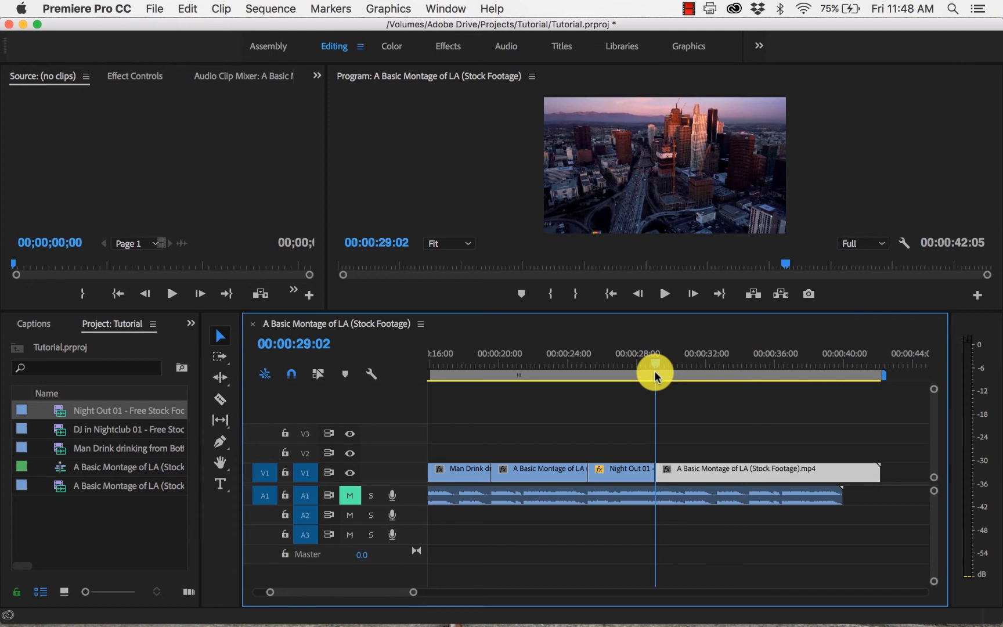
{"action": "left_click_drag", "start_coordinate": [655, 373], "coordinate": [759, 385]}
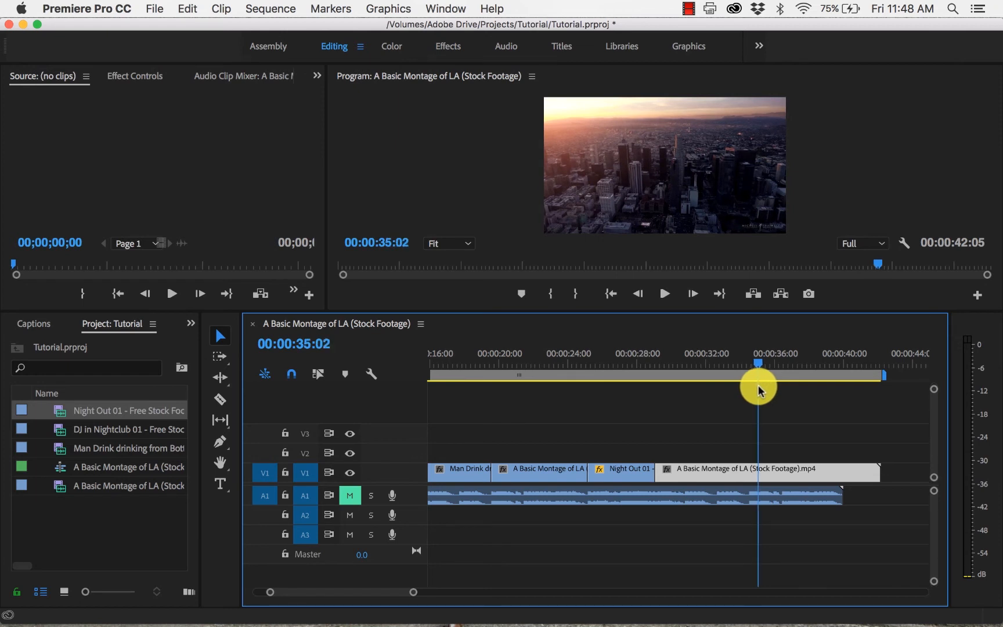
{"action": "key", "text": "c"}
{"action": "left_click", "coordinate": [760, 471]}
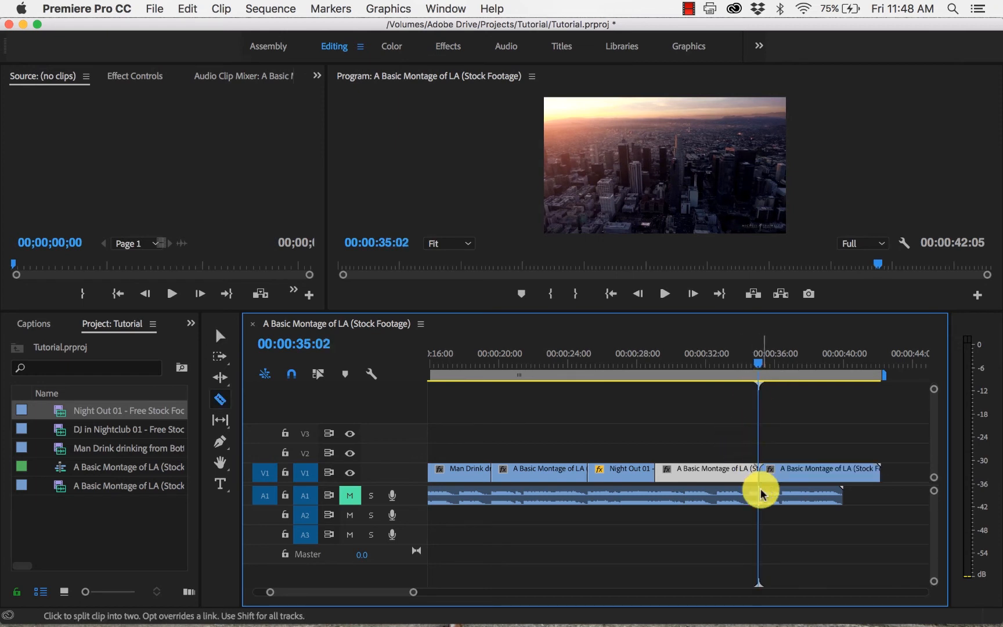
{"action": "key", "text": "v"}
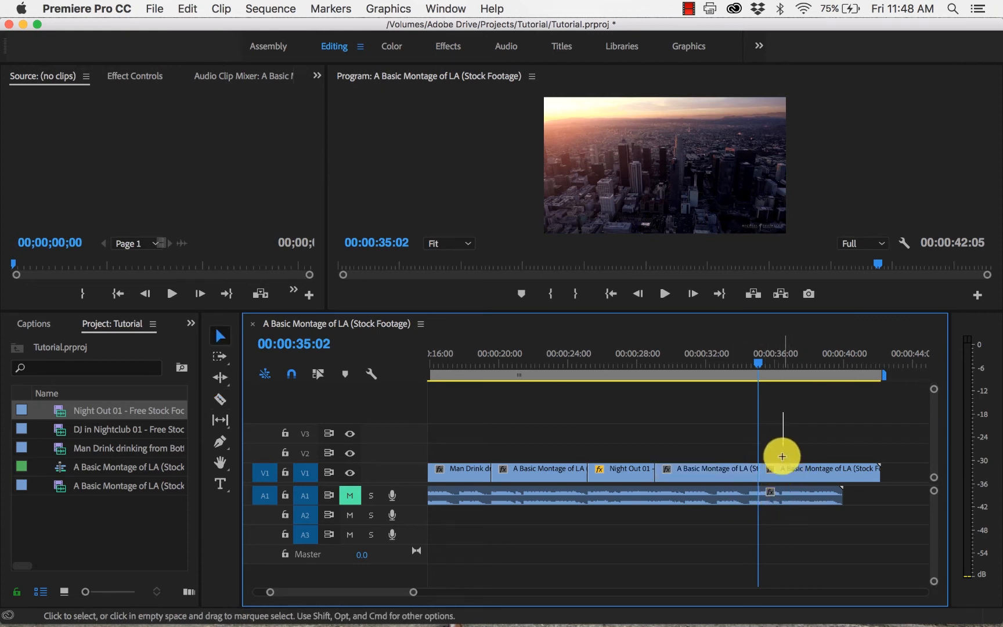
{"action": "left_click", "coordinate": [784, 470]}
{"action": "key", "text": "Delete"}
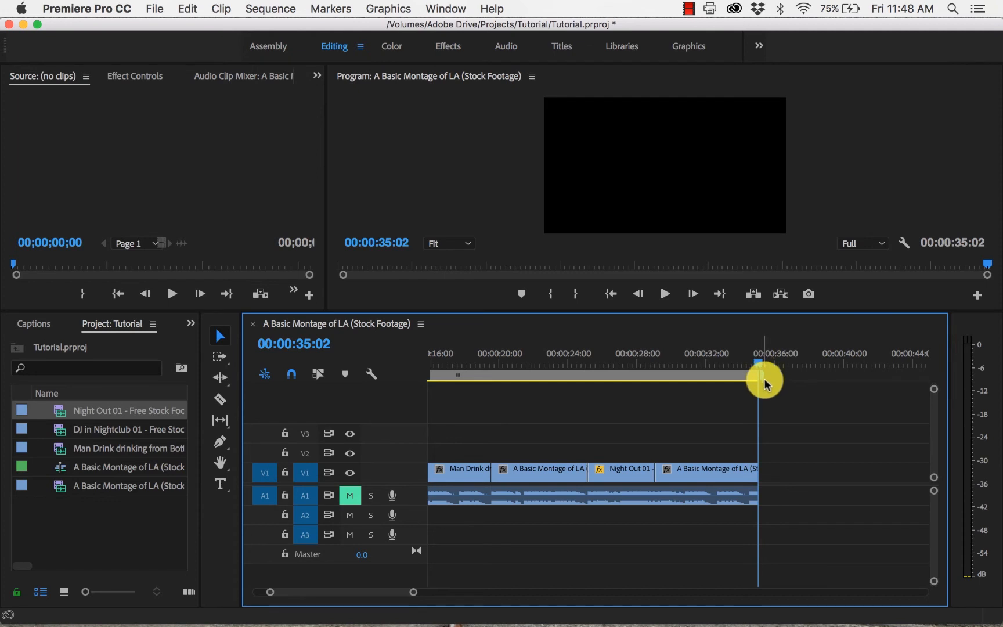
Step: Add a text title reading "Thanks for Watching" over the last LA montage clip, starting at 00:00:31:09
{"action": "left_click", "coordinate": [716, 364]}
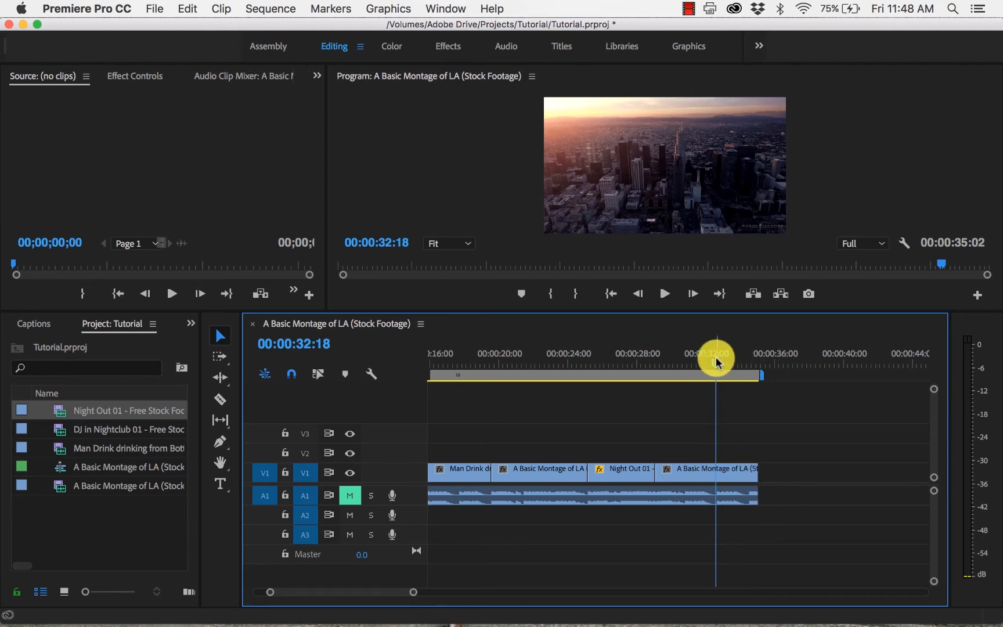
{"action": "left_click_drag", "start_coordinate": [716, 362], "coordinate": [694, 361]}
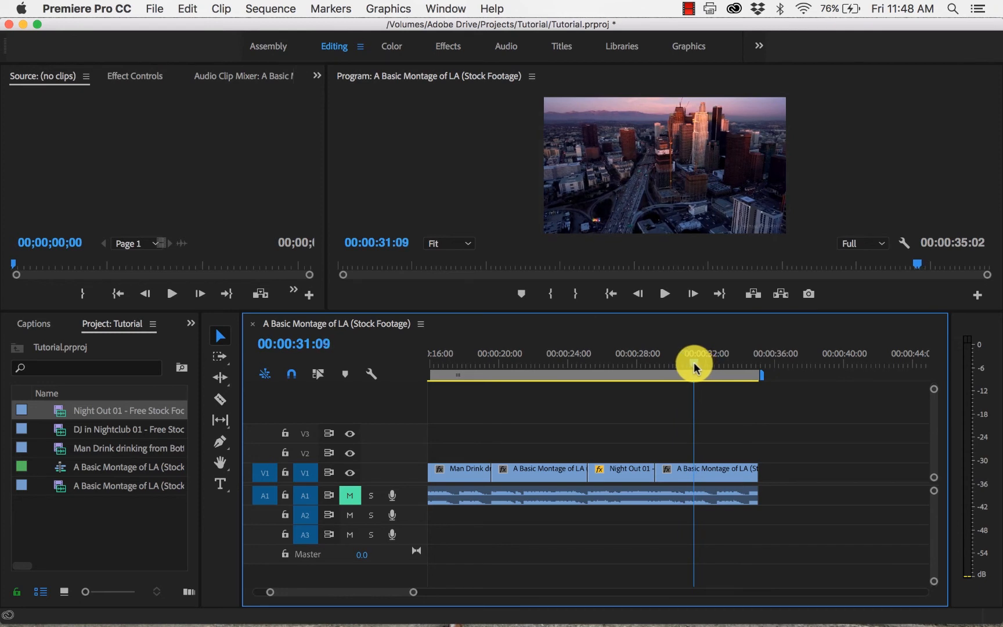
{"action": "left_click", "coordinate": [221, 489]}
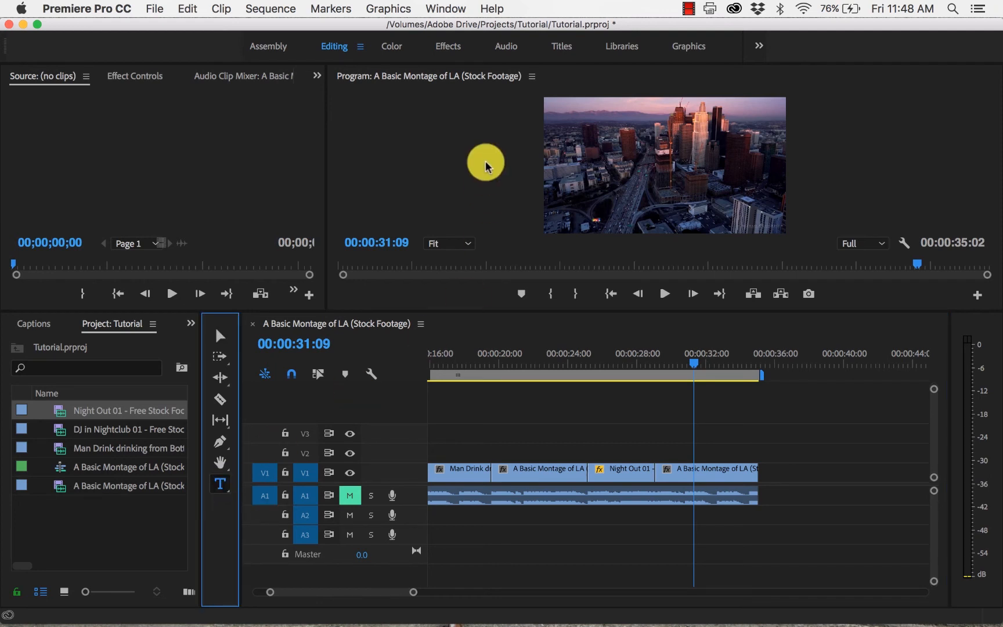
{"action": "left_click", "coordinate": [553, 133]}
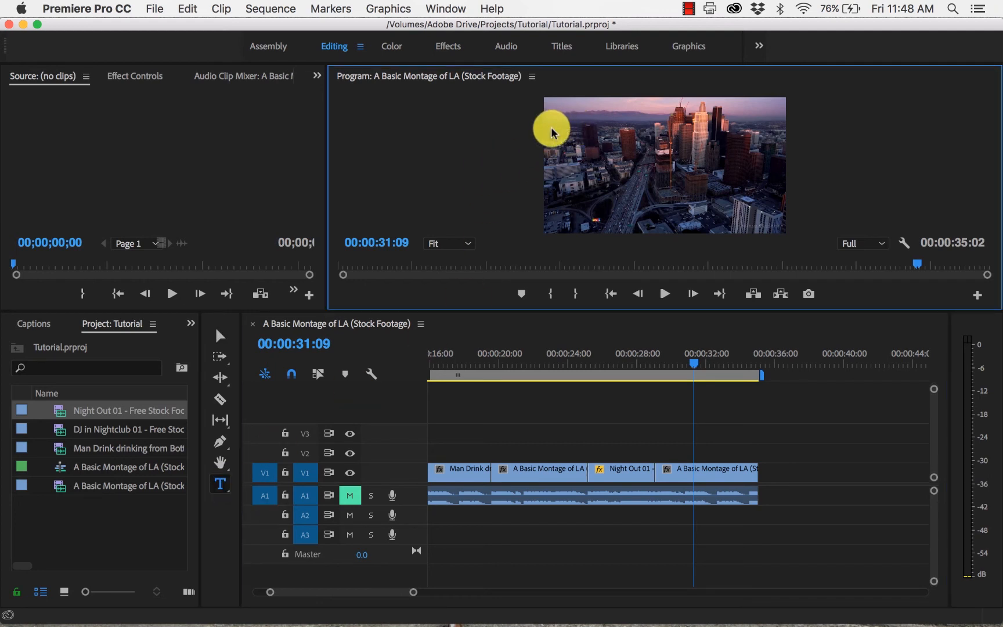
{"action": "left_click", "coordinate": [553, 132]}
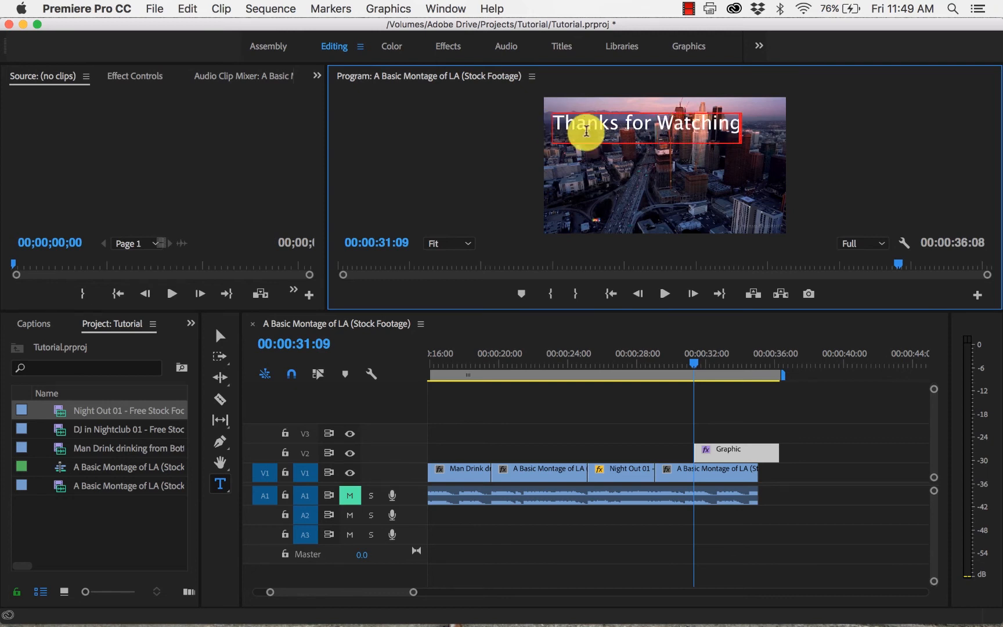
Step: Move the "Thanks for Watching" title to the middle of the frame and trim its end to the end of the last V1 clip
{"action": "left_click", "coordinate": [224, 344]}
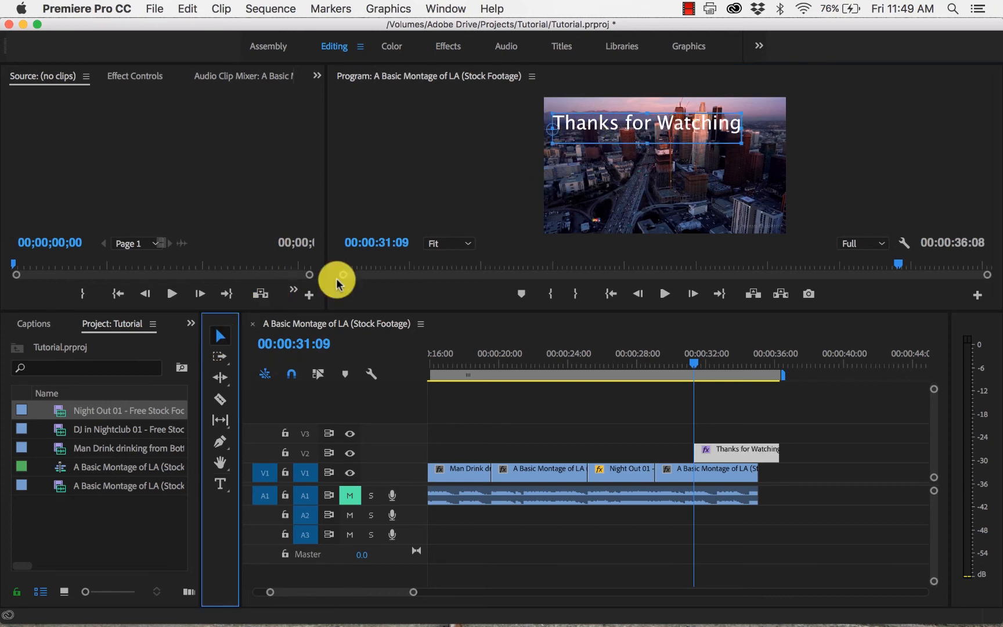
{"action": "left_click_drag", "start_coordinate": [645, 134], "coordinate": [664, 135]}
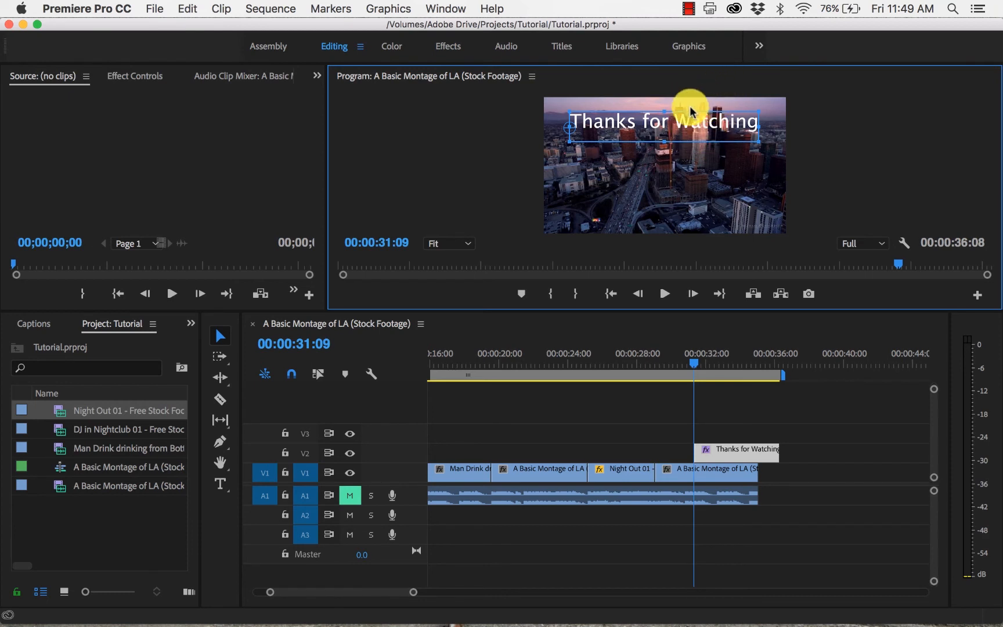
{"action": "left_click_drag", "start_coordinate": [662, 141], "coordinate": [658, 187]}
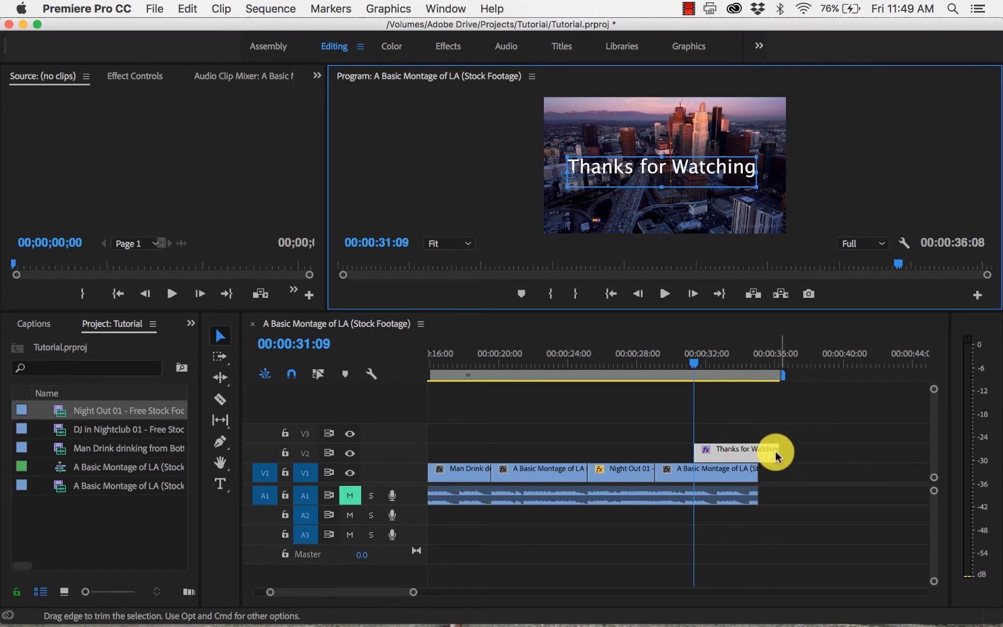
{"action": "left_click_drag", "start_coordinate": [693, 365], "coordinate": [728, 365]}
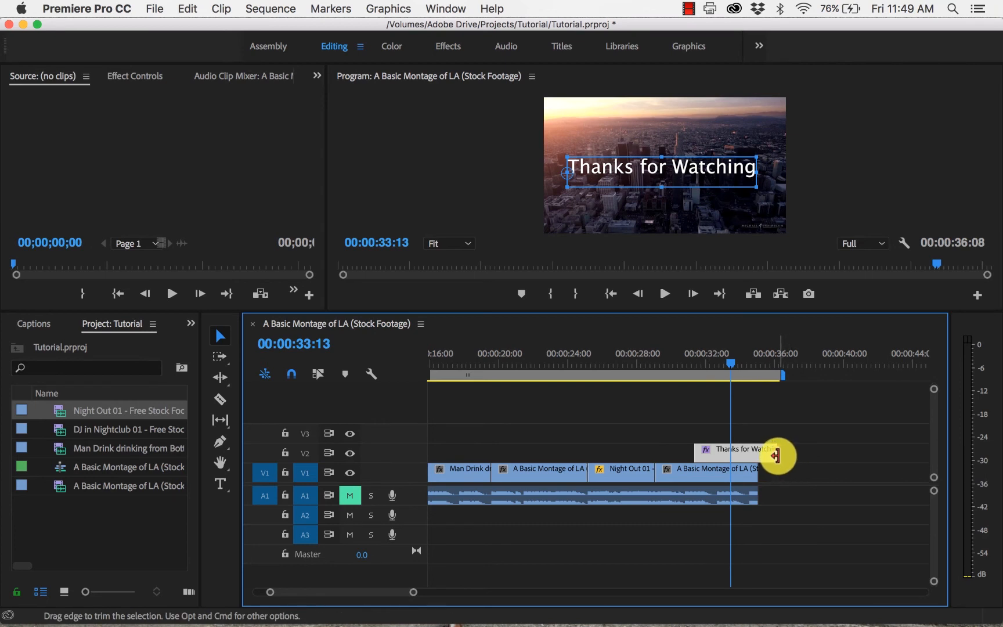
{"action": "left_click_drag", "start_coordinate": [777, 456], "coordinate": [756, 455]}
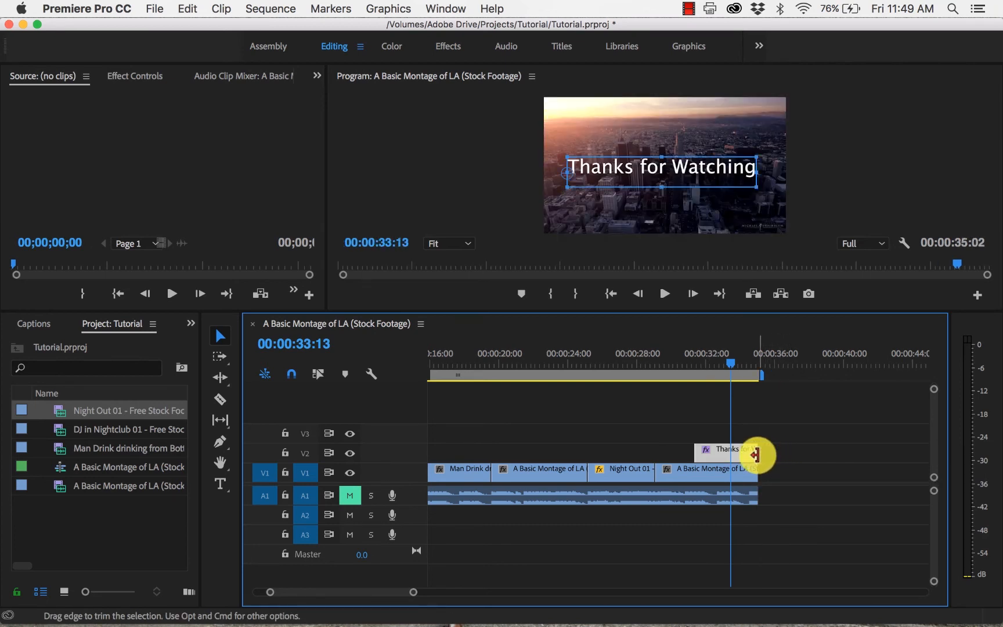
Step: Unmute audio track A1 and review the opening of the montage from the start of the sequence
{"action": "left_click_drag", "start_coordinate": [733, 365], "coordinate": [363, 435]}
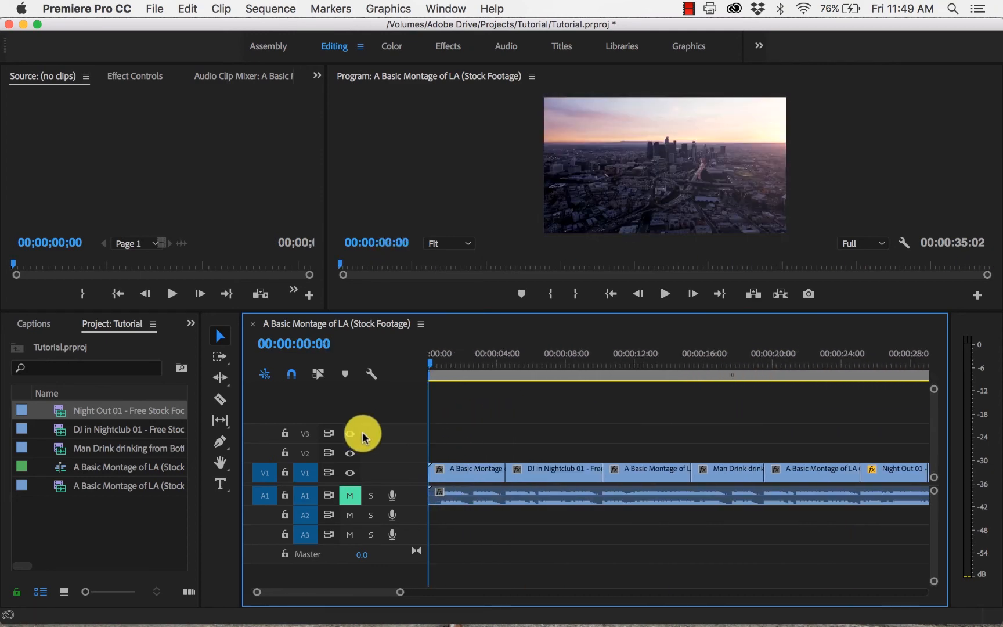
{"action": "left_click", "coordinate": [350, 496]}
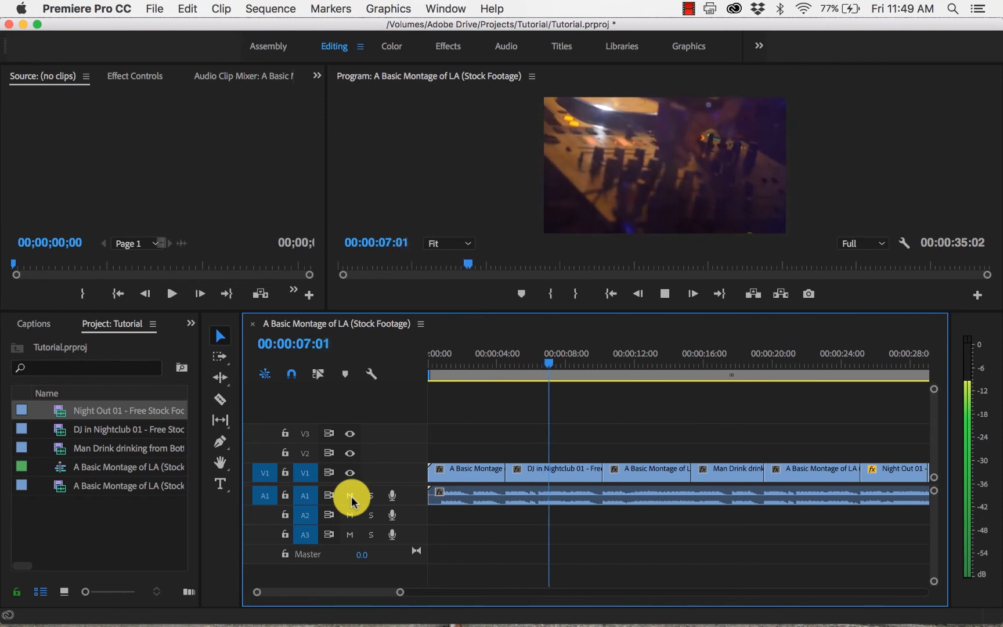
{"action": "key", "text": "space"}
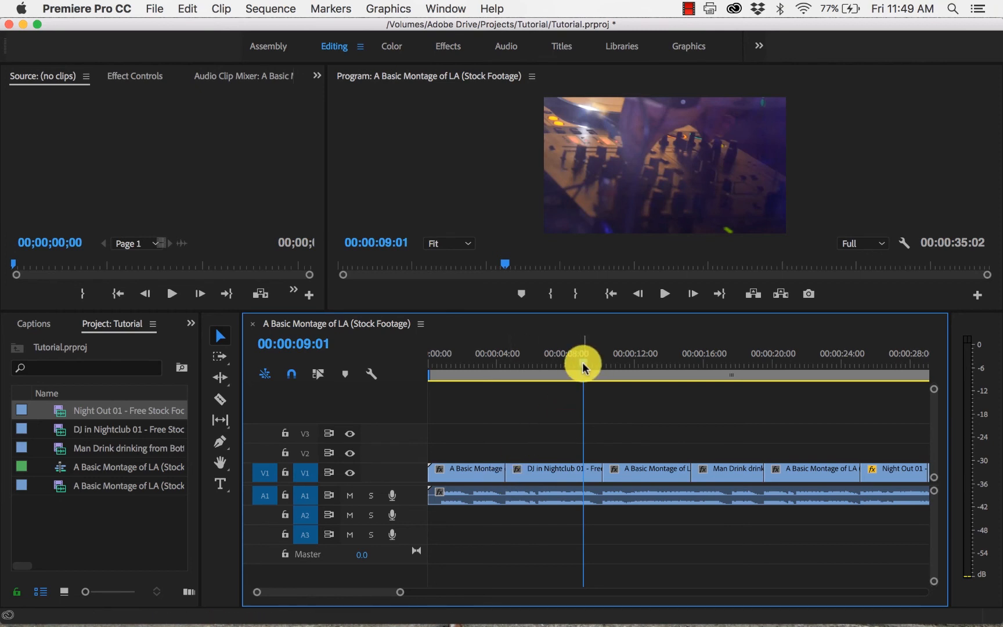
{"action": "left_click_drag", "start_coordinate": [584, 366], "coordinate": [602, 366]}
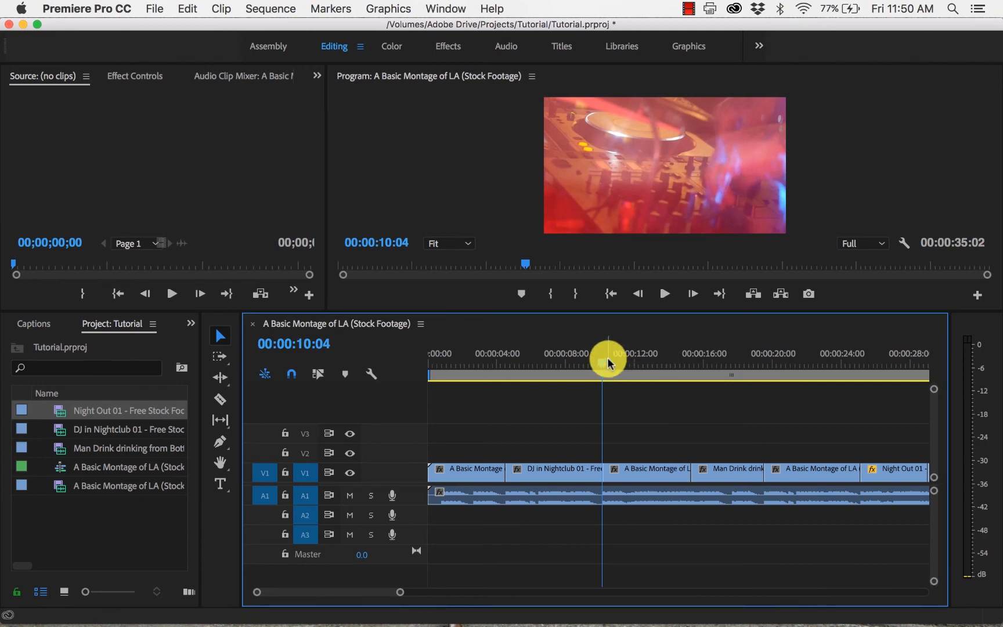
{"action": "left_click_drag", "start_coordinate": [604, 365], "coordinate": [446, 366]}
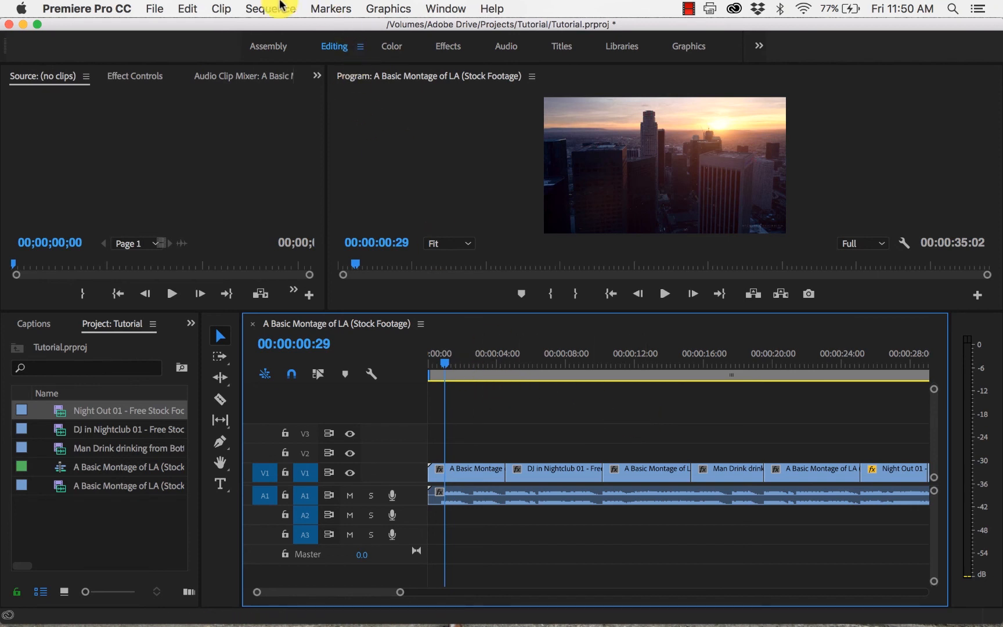
Step: Start a media export of the sequence and choose the Projects/Tutorial folder on Adobe Drive as the output location
{"action": "left_click", "coordinate": [153, 10]}
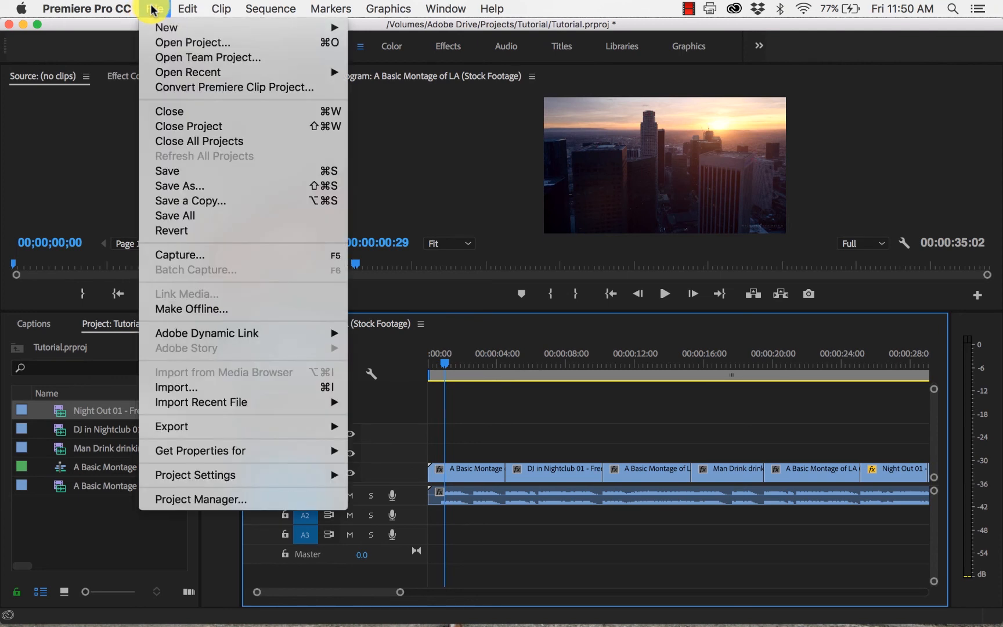
{"action": "mouse_move", "coordinate": [223, 434]}
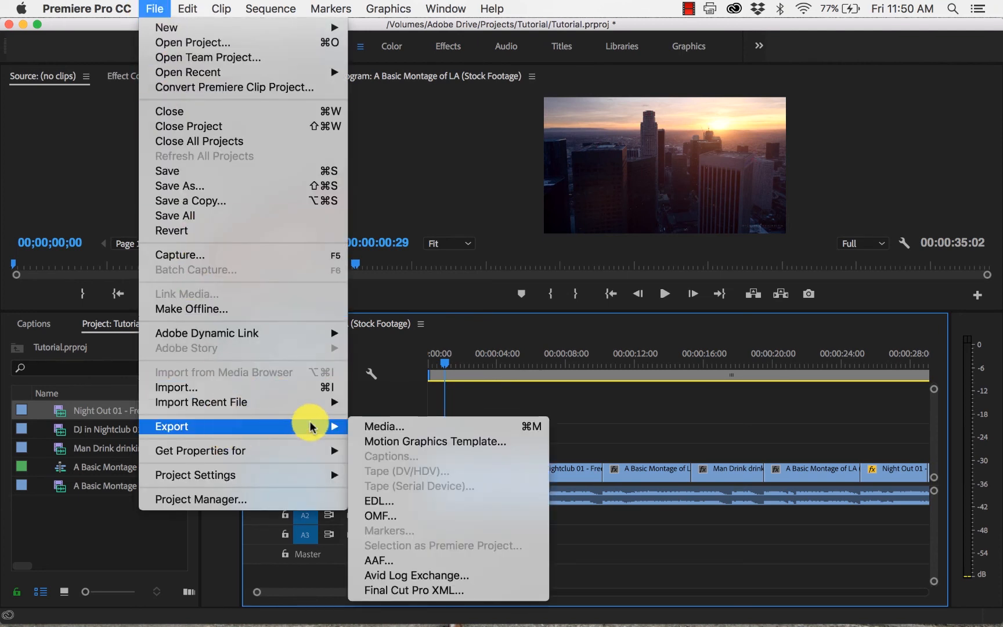
{"action": "left_click", "coordinate": [379, 428]}
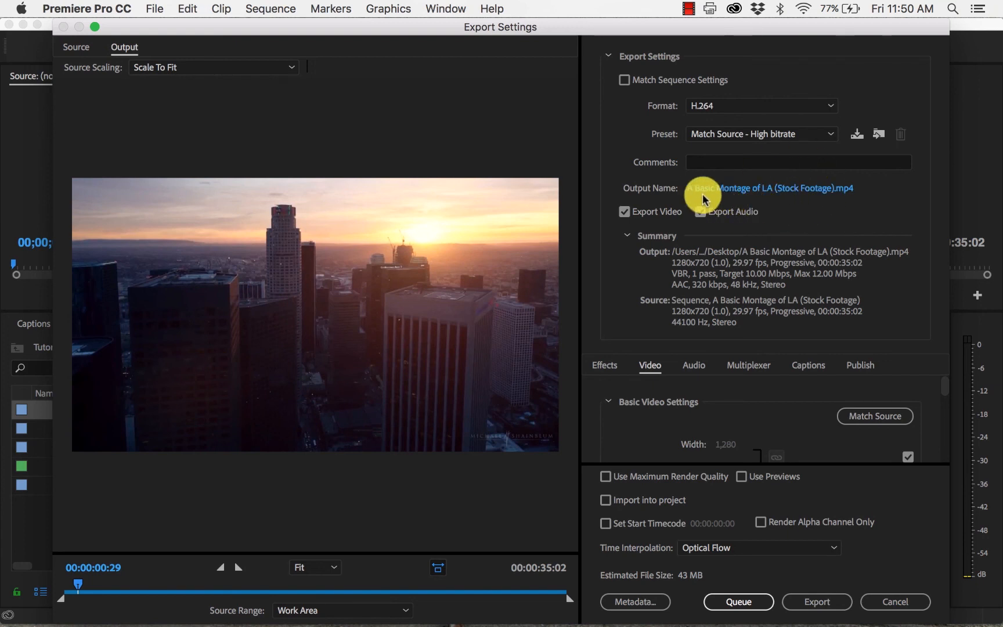
{"action": "left_click", "coordinate": [805, 193]}
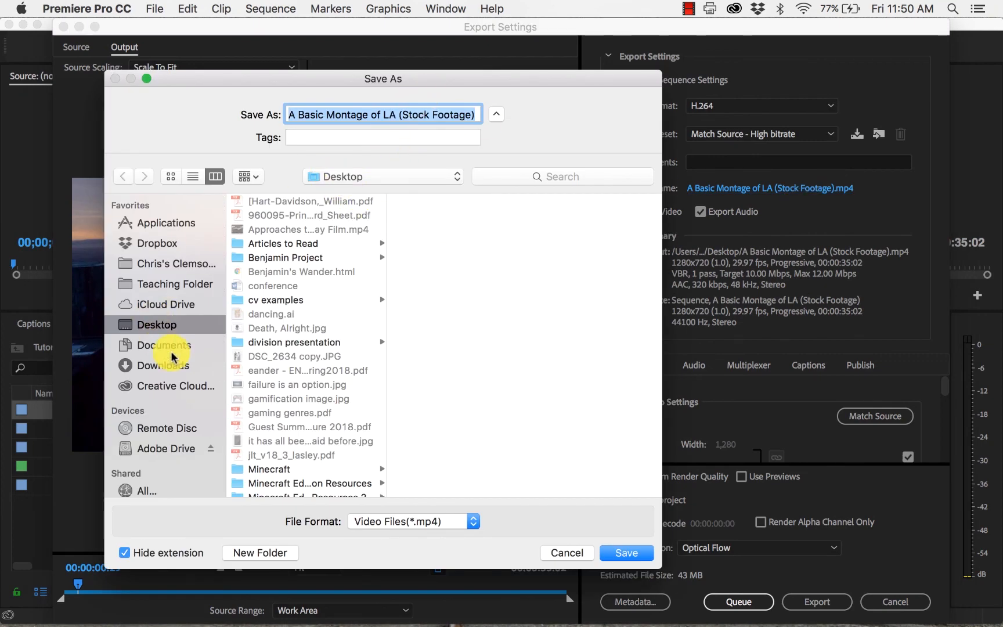
{"action": "left_click", "coordinate": [167, 449]}
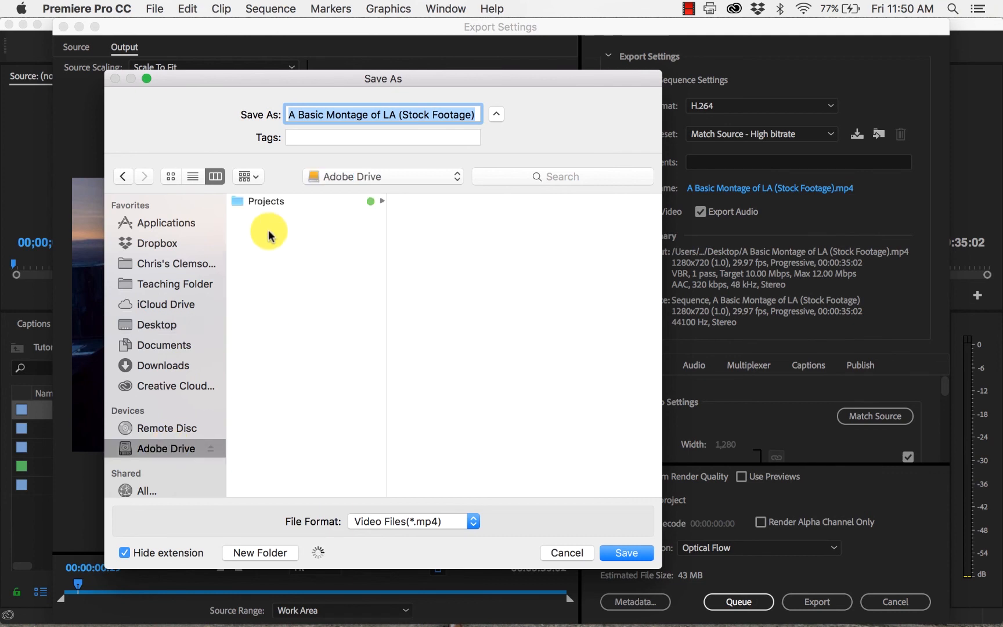
{"action": "left_click", "coordinate": [290, 203]}
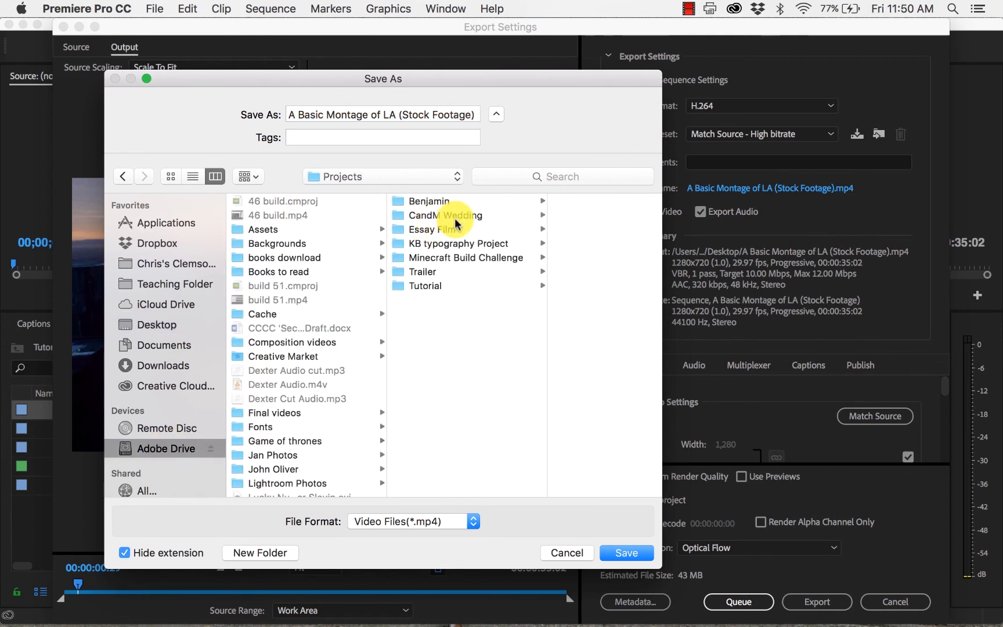
{"action": "left_click", "coordinate": [441, 285]}
Step: Name the output file LA Tutorial and export it as H.264 with the Match Source - High bitrate preset
{"action": "left_click", "coordinate": [408, 114]}
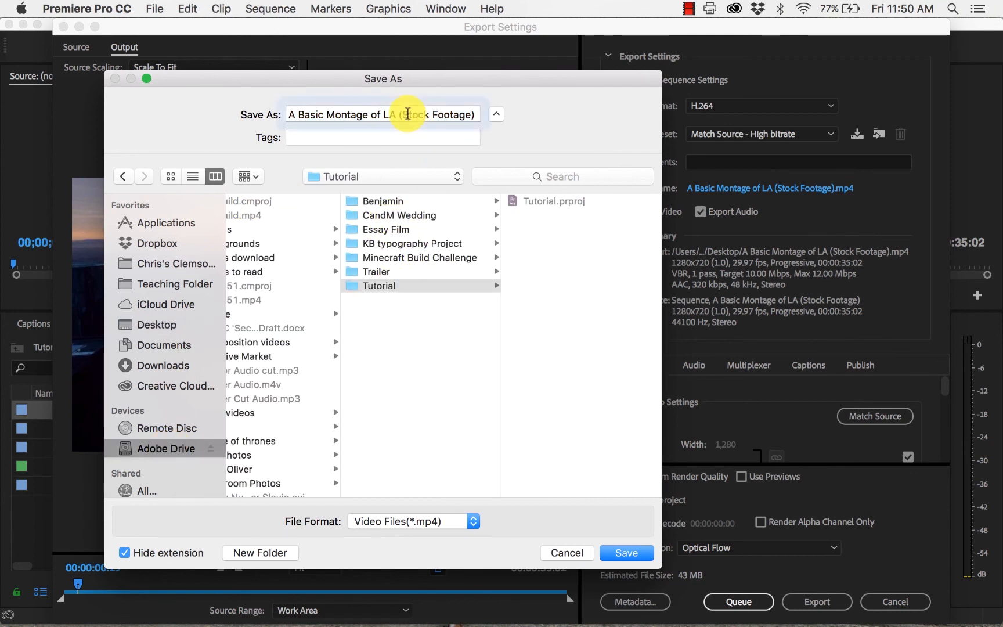
{"action": "key", "text": "super+a"}
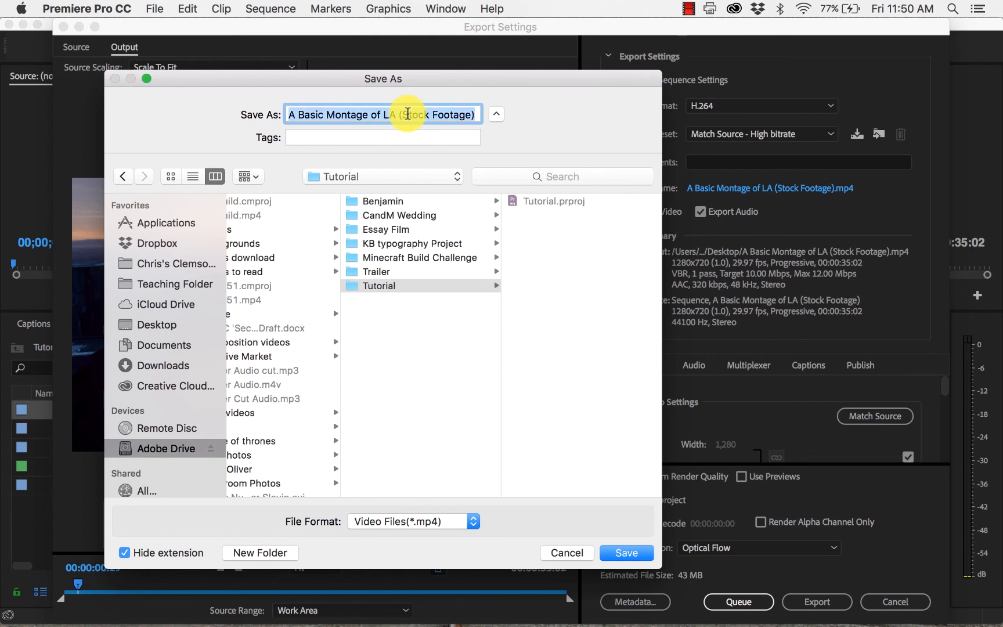
{"action": "type", "text": "LA Tutorial"}
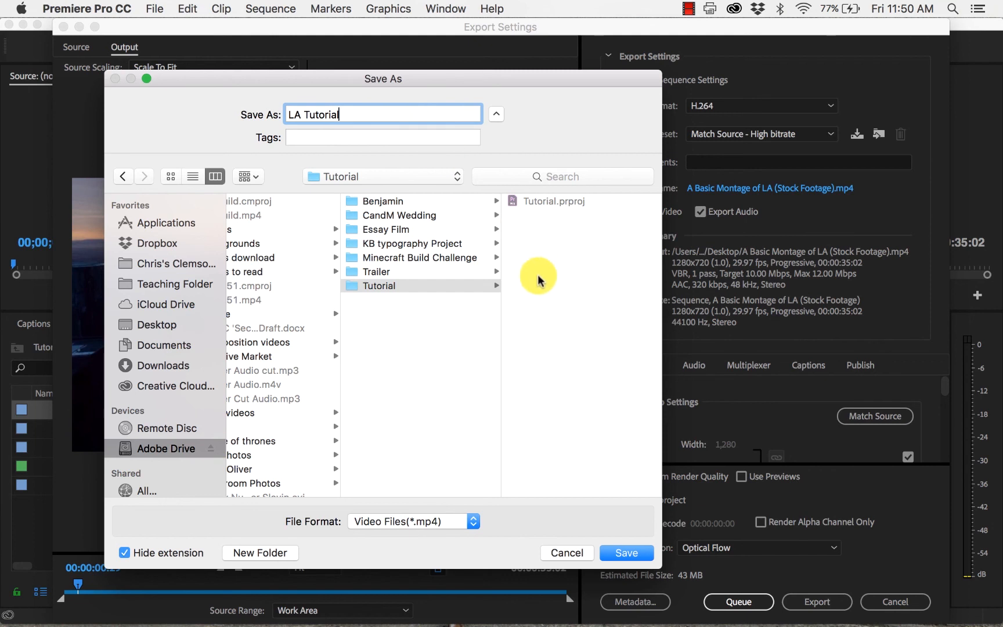
{"action": "left_click", "coordinate": [626, 555]}
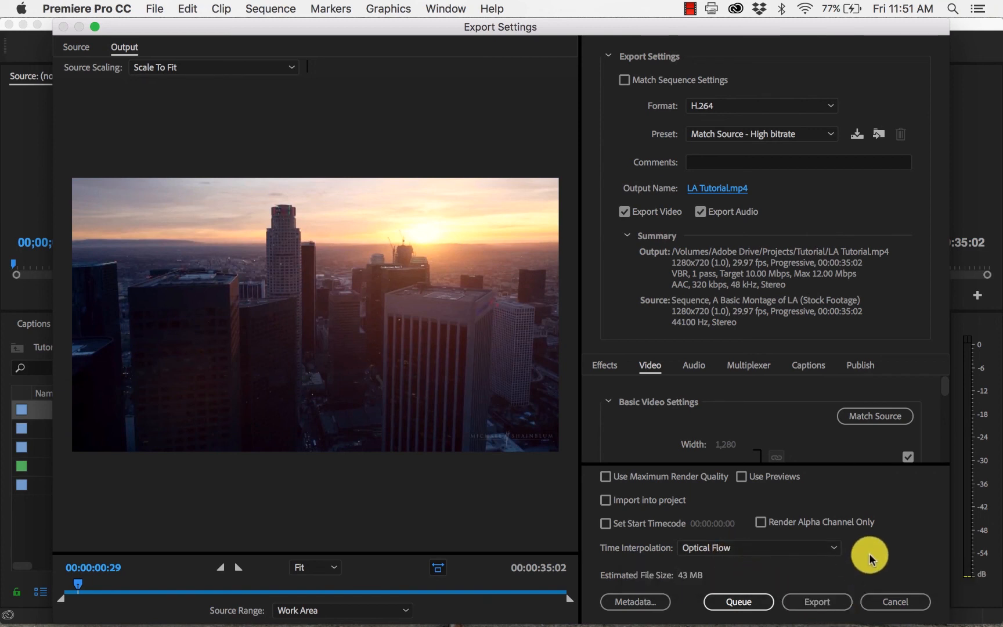
{"action": "left_click", "coordinate": [816, 608]}
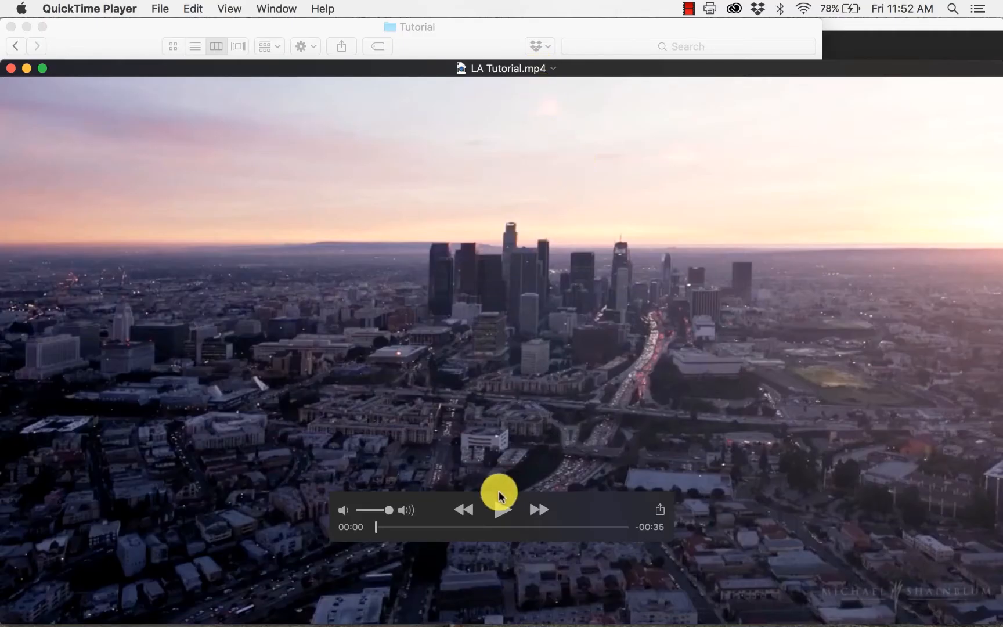
Step: Play the exported LA Tutorial.mp4 in QuickTime Player and lower the playback volume
{"action": "left_click", "coordinate": [497, 512]}
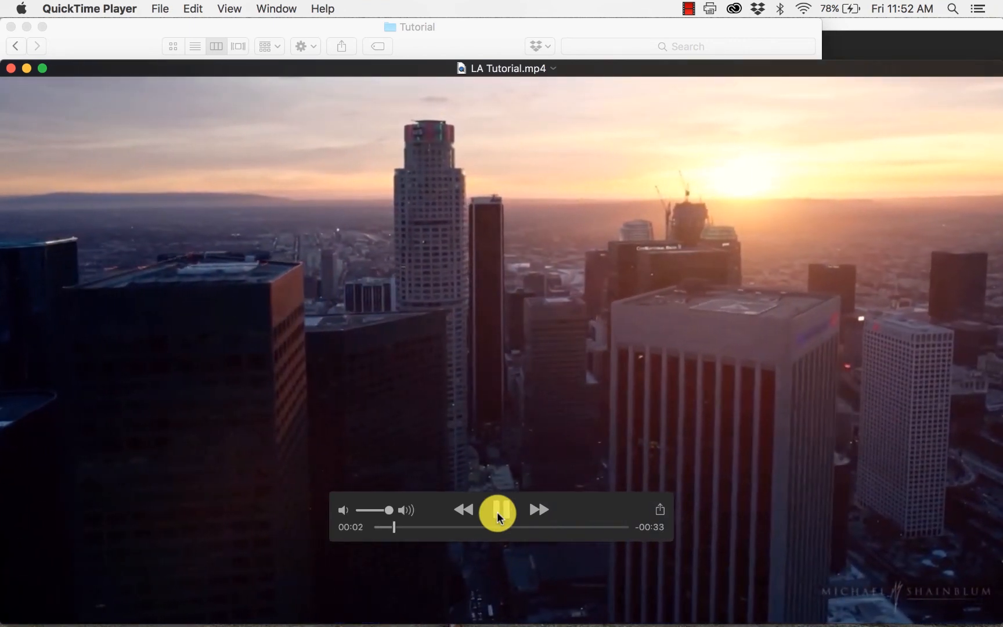
{"action": "left_click_drag", "start_coordinate": [389, 510], "coordinate": [364, 511]}
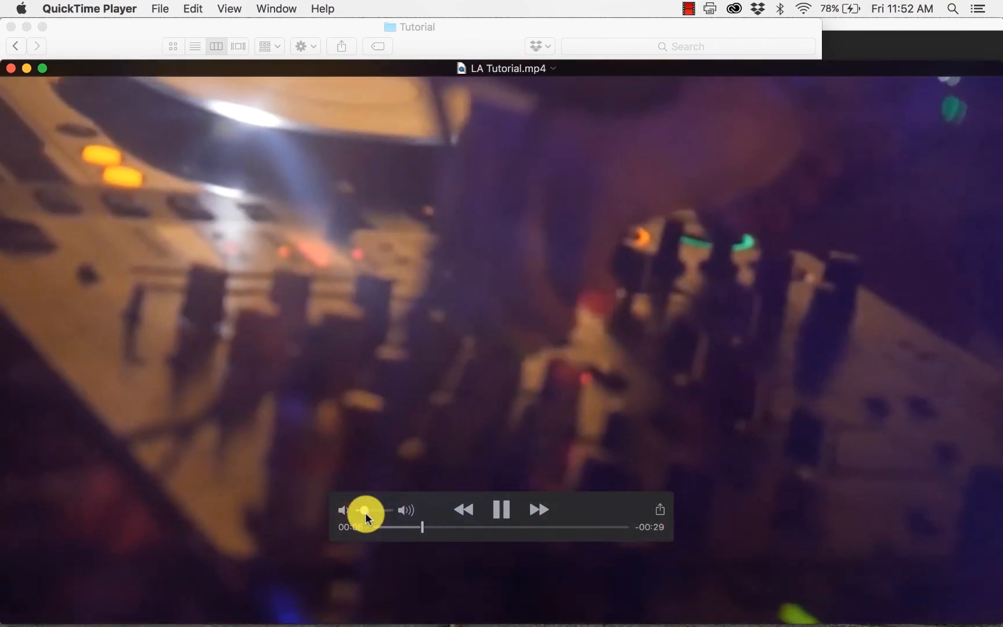